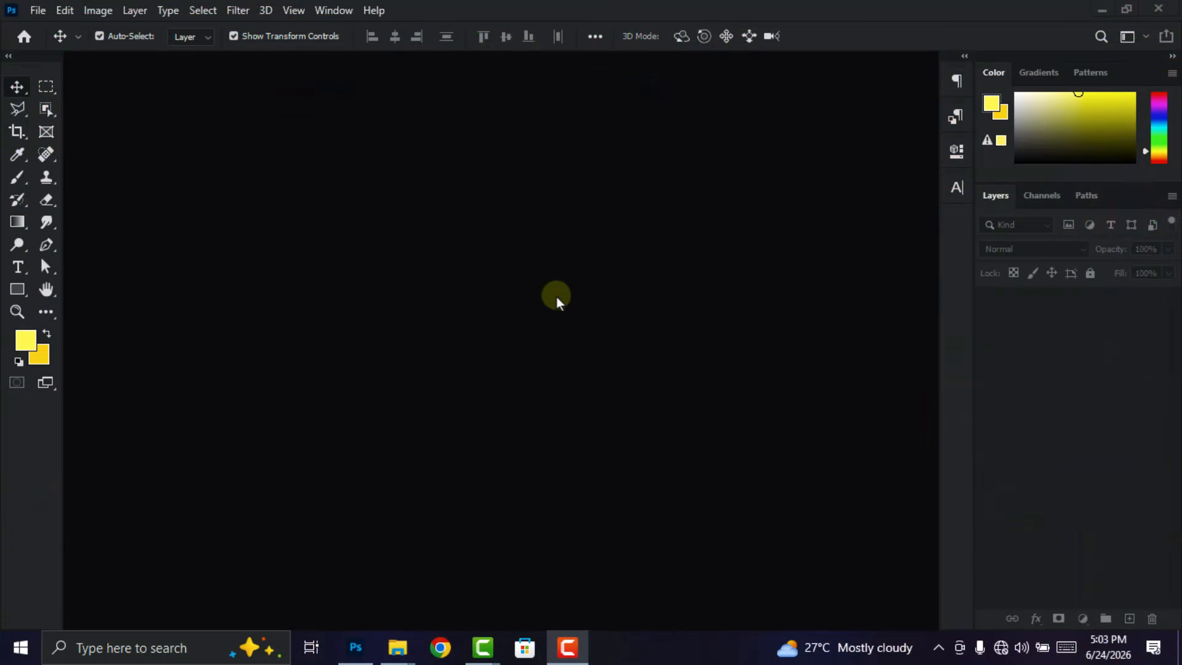
Create a new document named "birthday flyer", 4.5 inches wide by 5 inches high at 300 pixels/inch in RGB Color
left_click(38, 10)
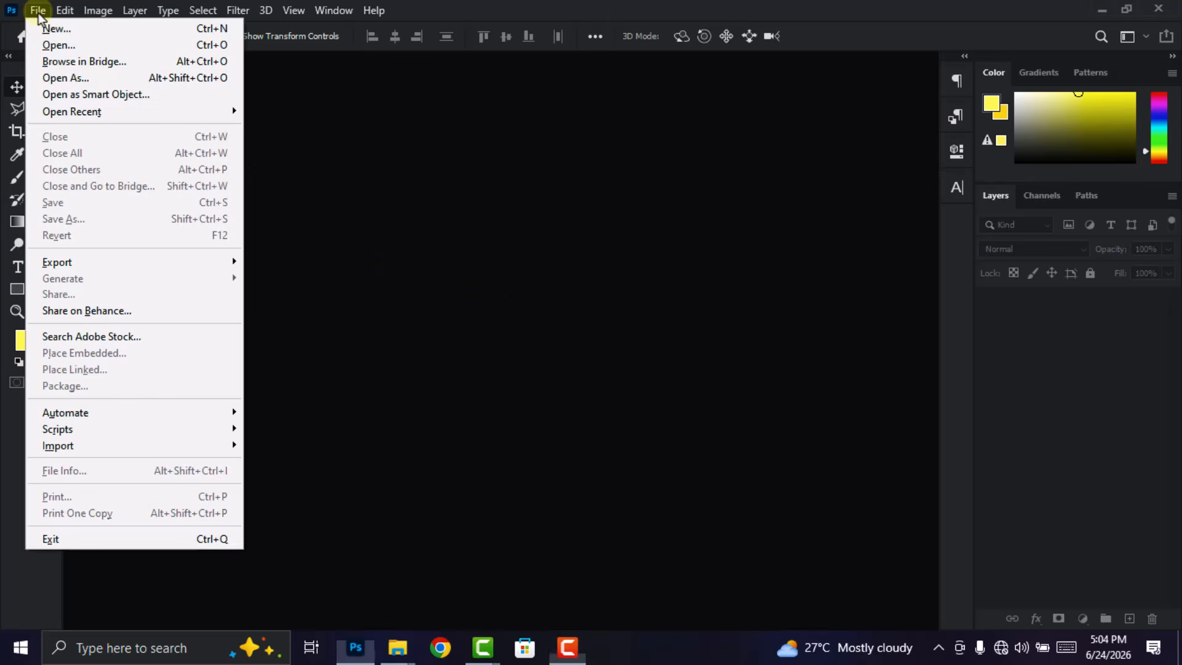
left_click(57, 29)
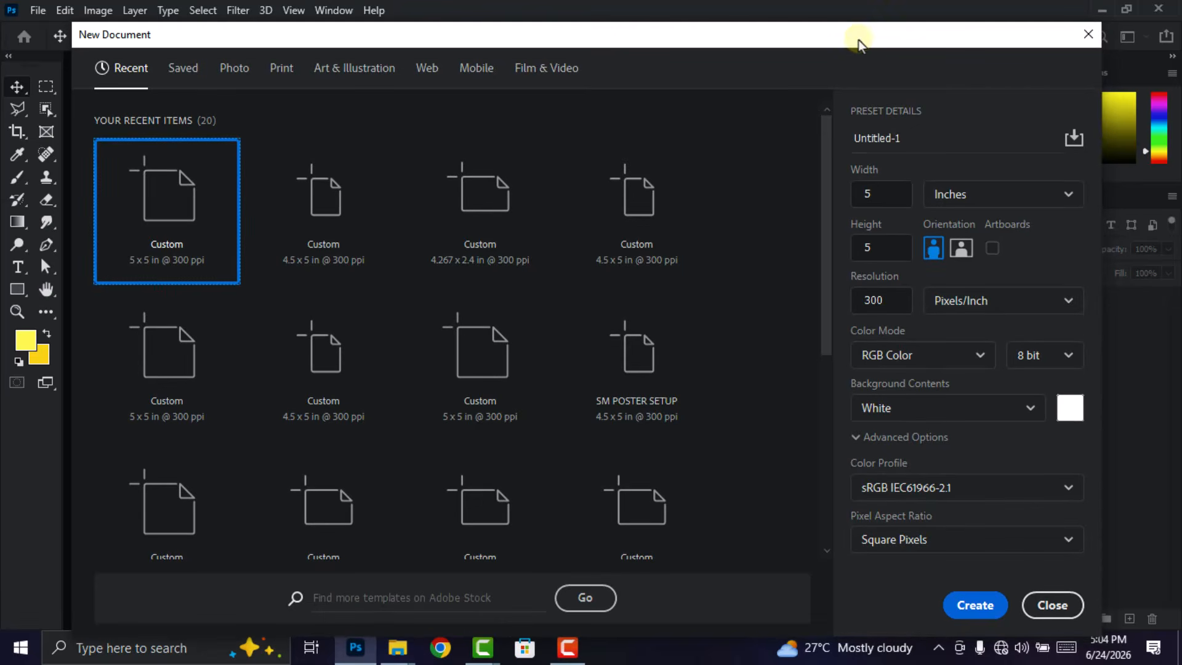
left_click(924, 139)
left_click_drag(923, 138, 825, 142)
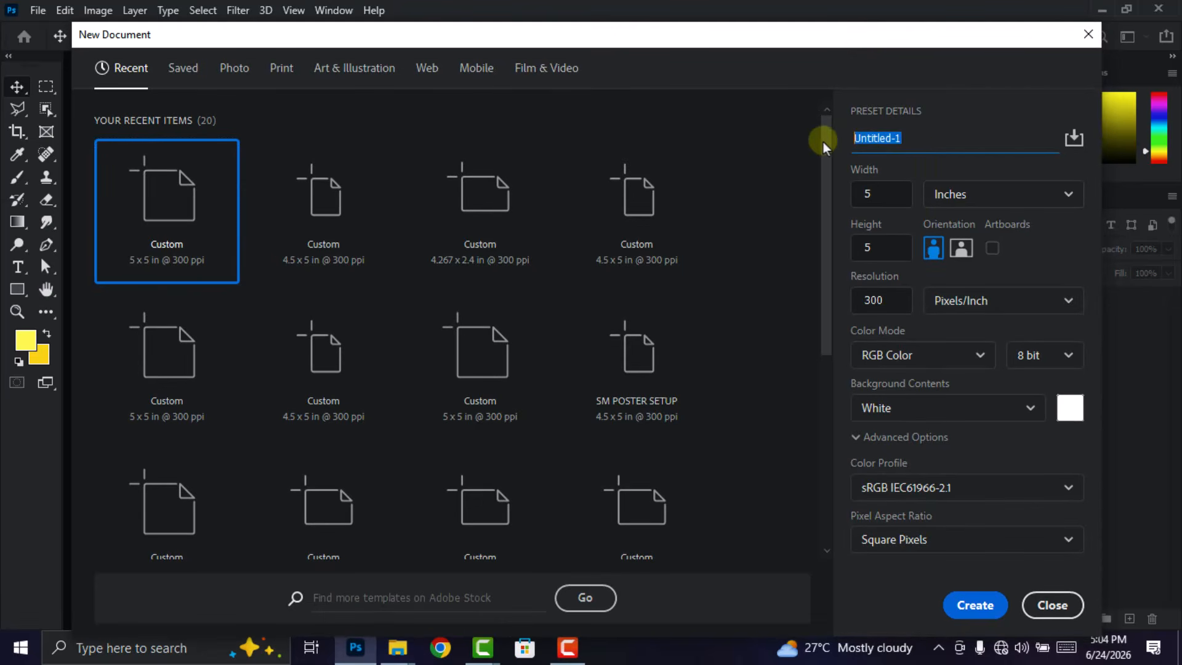
type("birthday flyer")
left_click(859, 192)
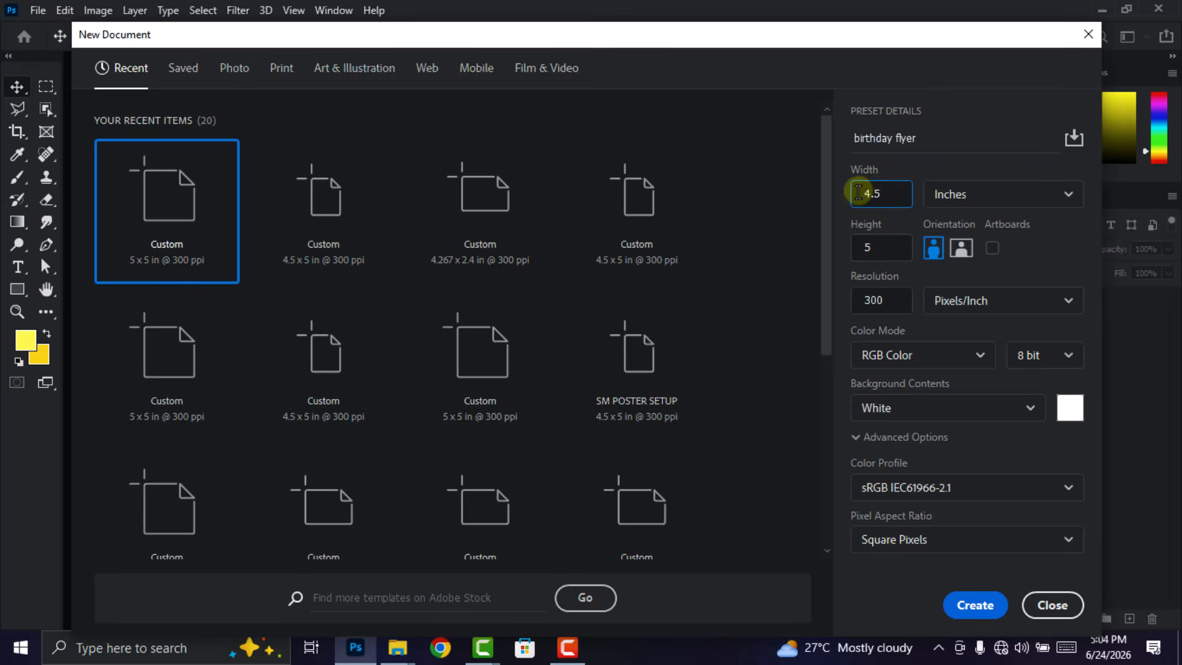
left_click(962, 193)
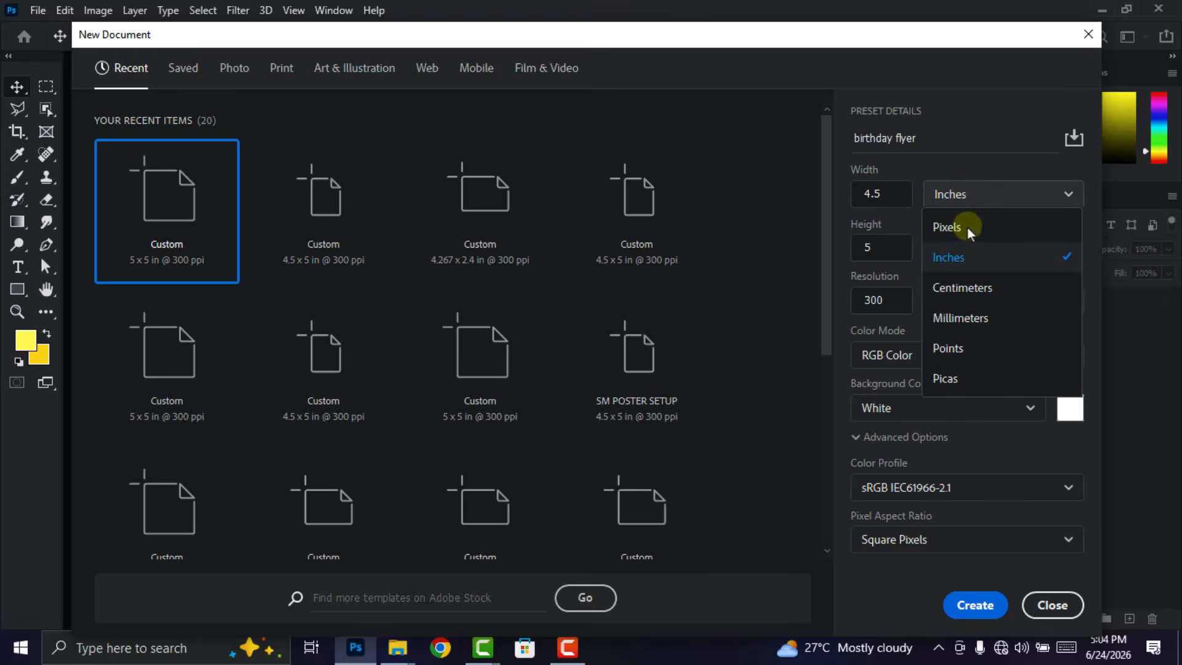
left_click(956, 265)
left_click(877, 247)
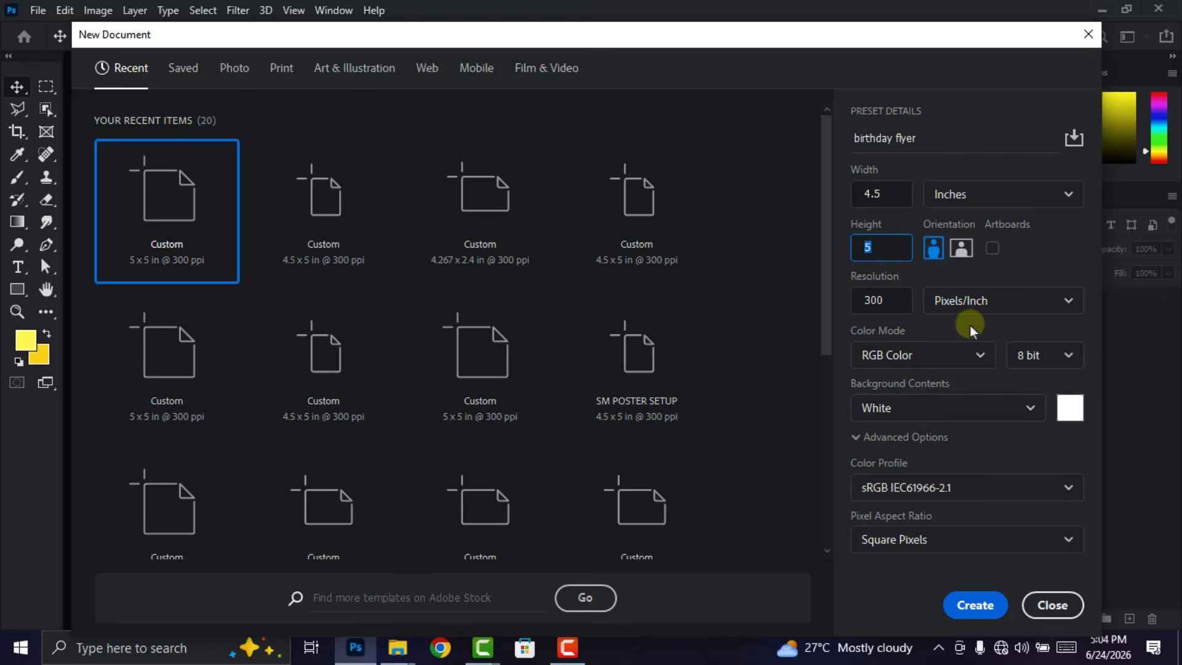
left_click(983, 606)
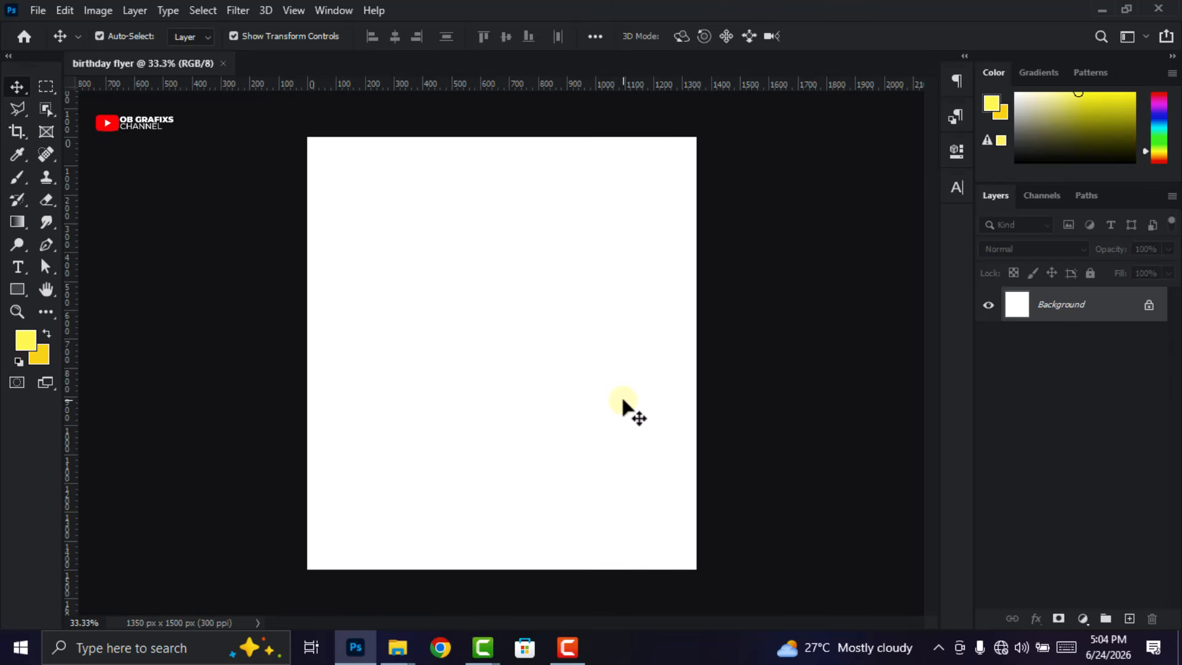
Add a Gradient fill layer and set the gradient's starting color stop to 8b963f
left_click(1082, 618)
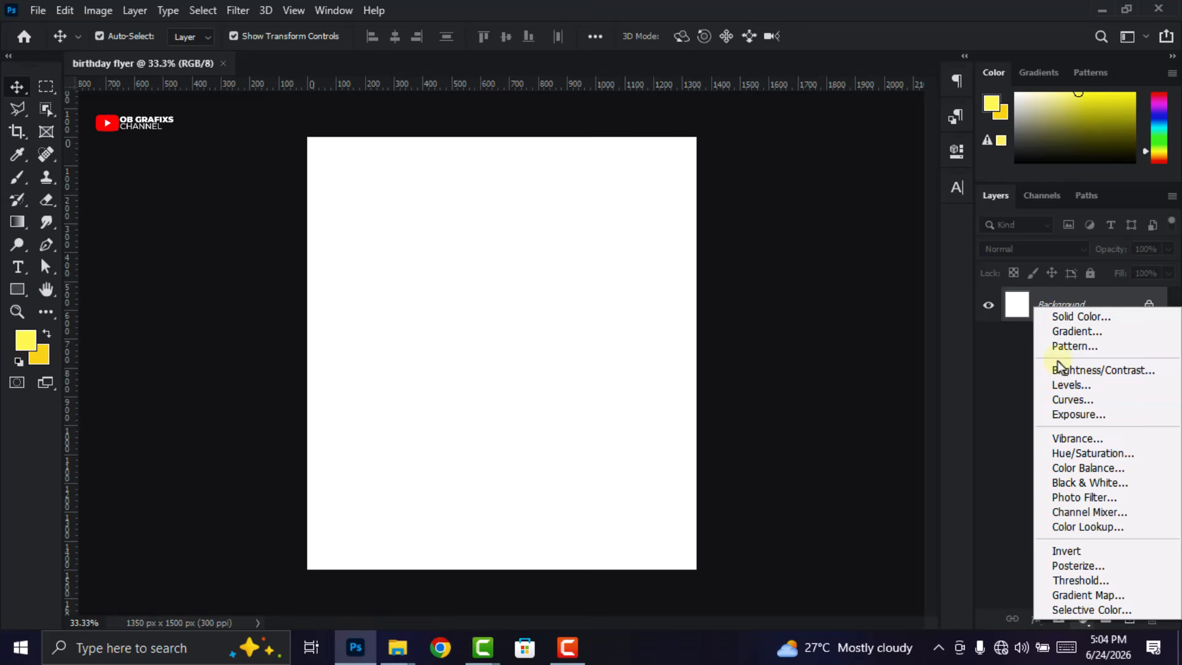
left_click(1066, 331)
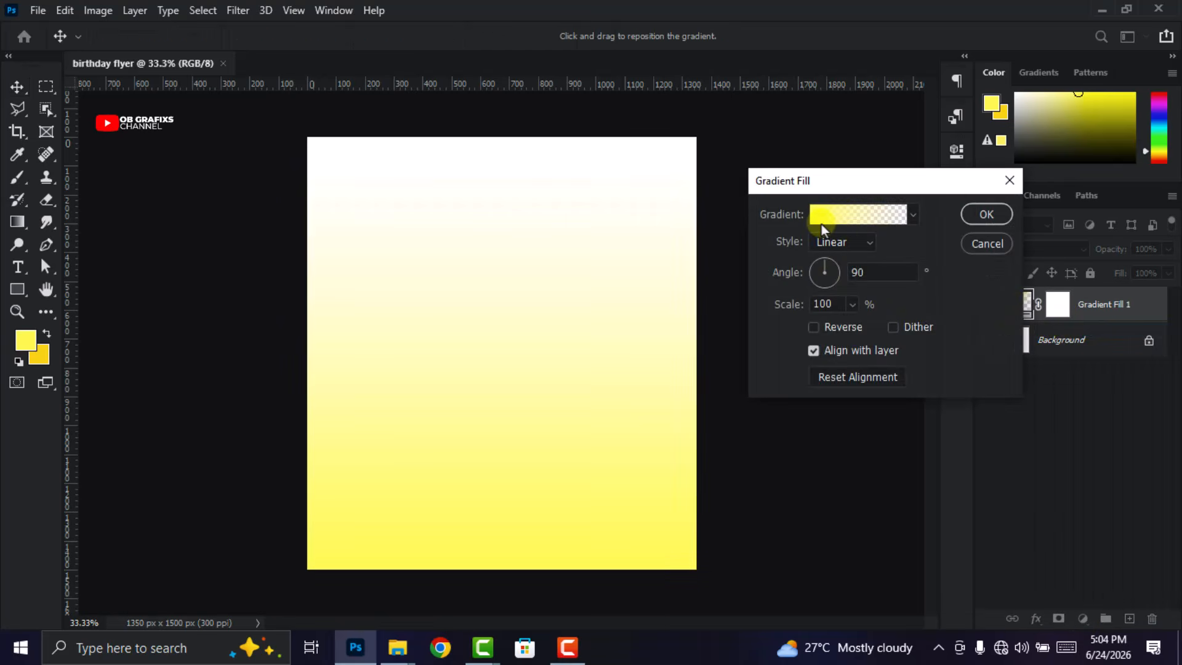
left_click(820, 224)
left_click(726, 443)
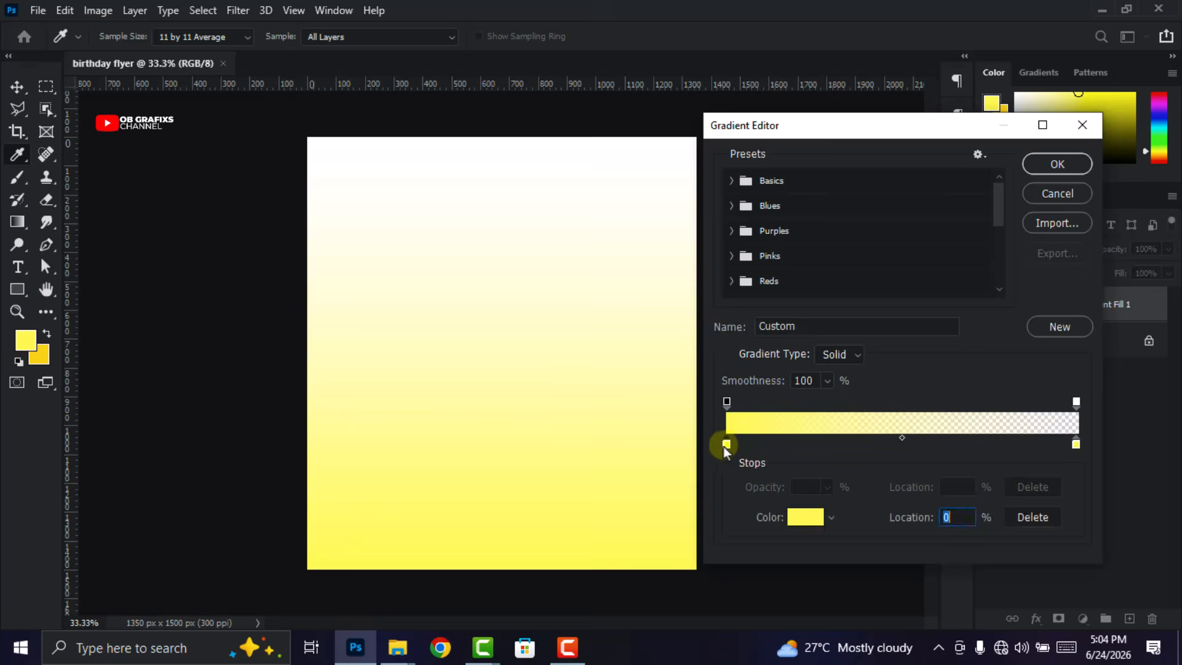
double_click(726, 444)
type("8b")
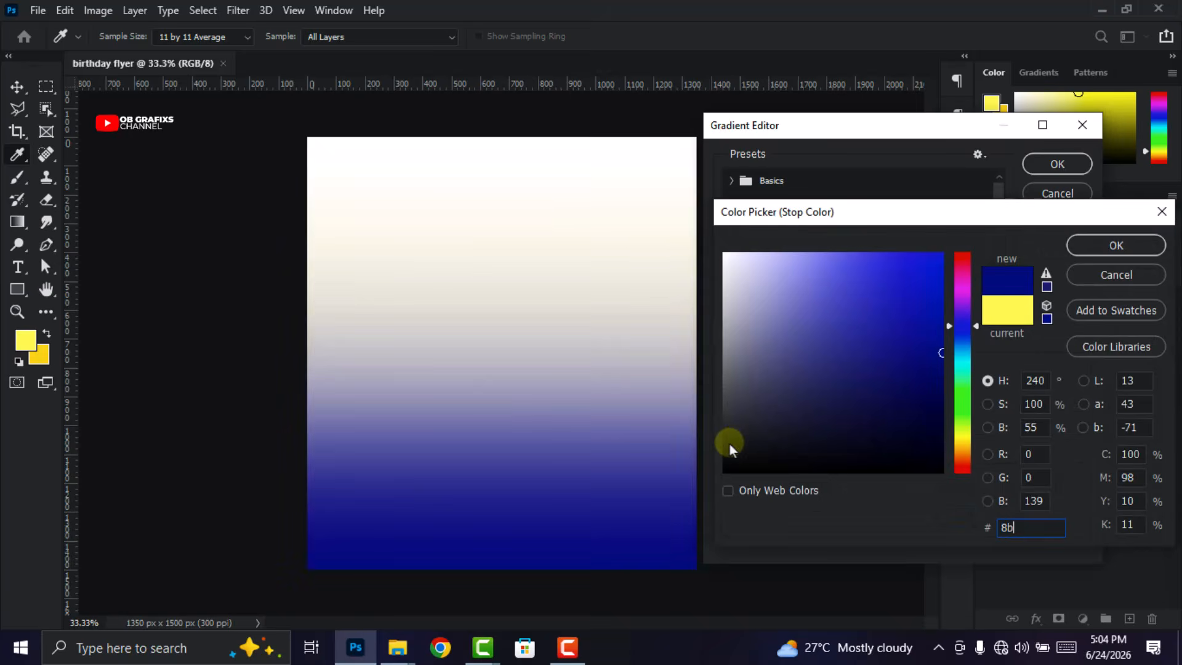
type("963f")
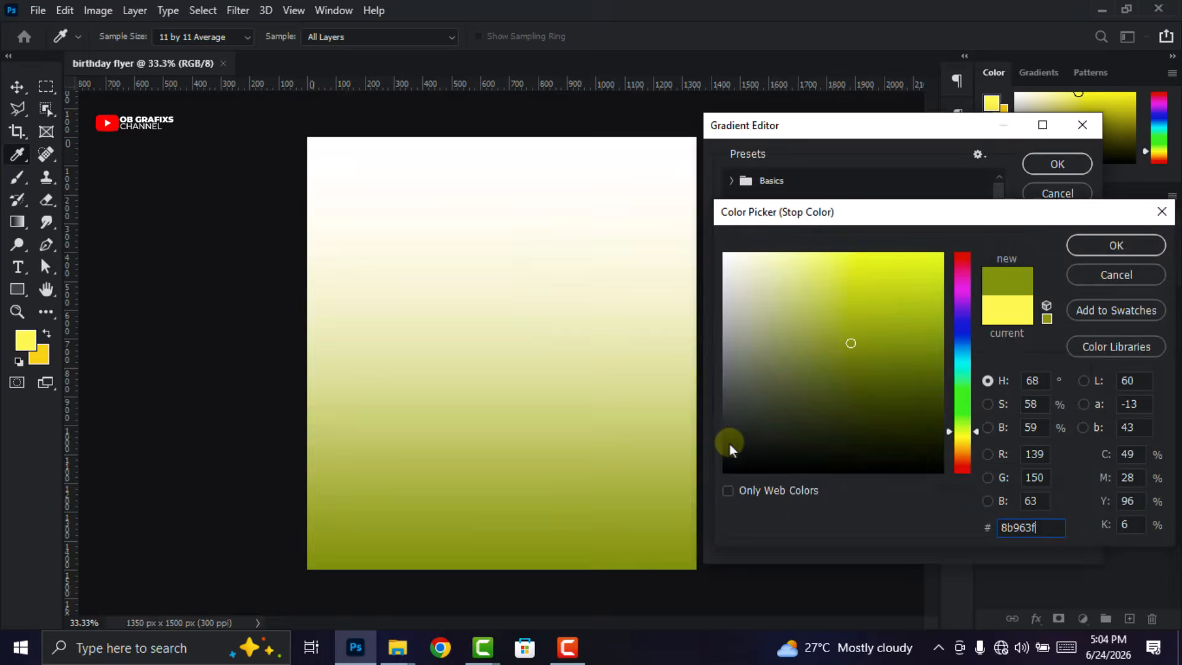
left_click(1092, 247)
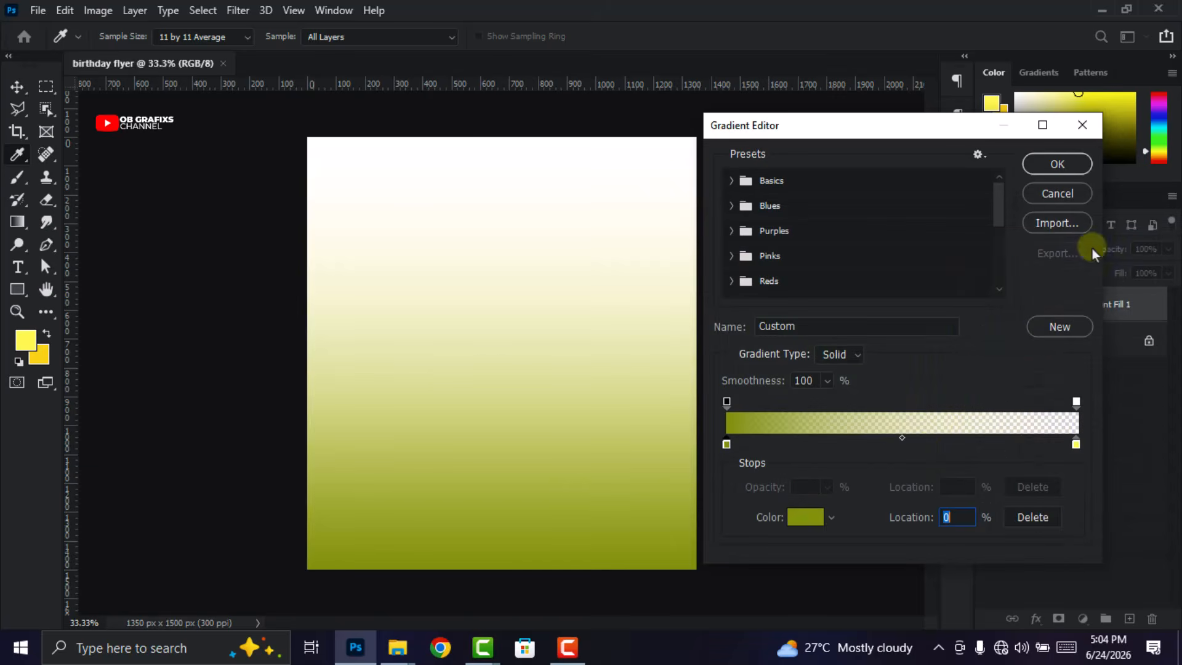
Set the gradient's ending color stop to black (000000) and place it at location 77%
double_click(1076, 446)
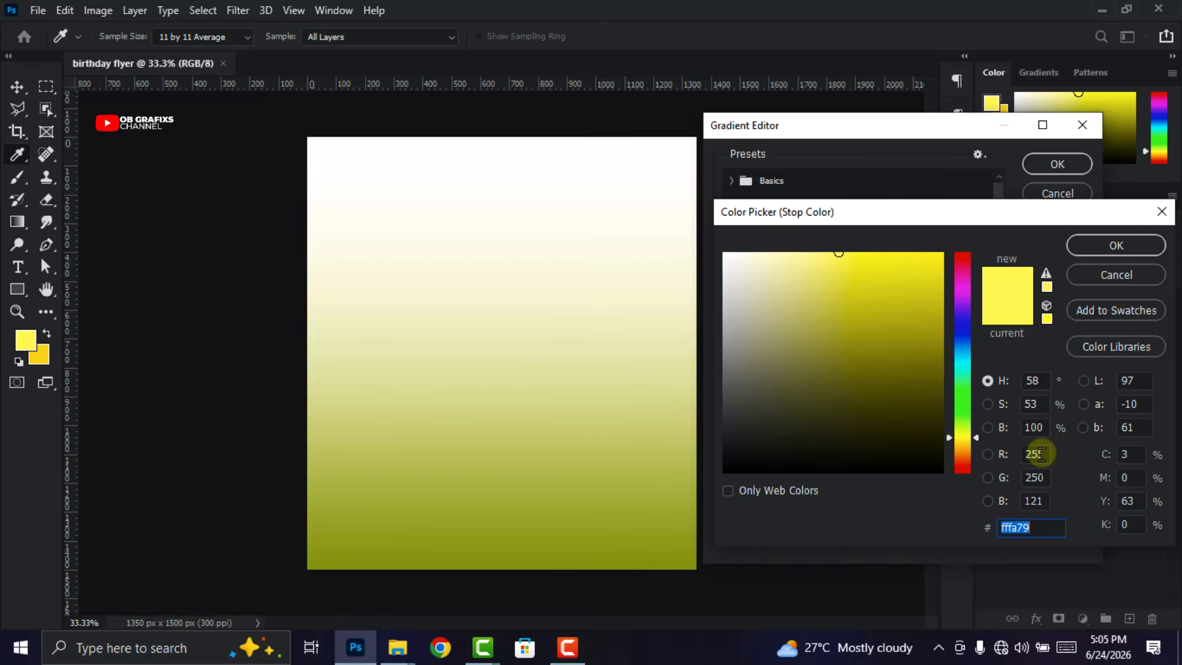
left_click_drag(772, 465, 671, 515)
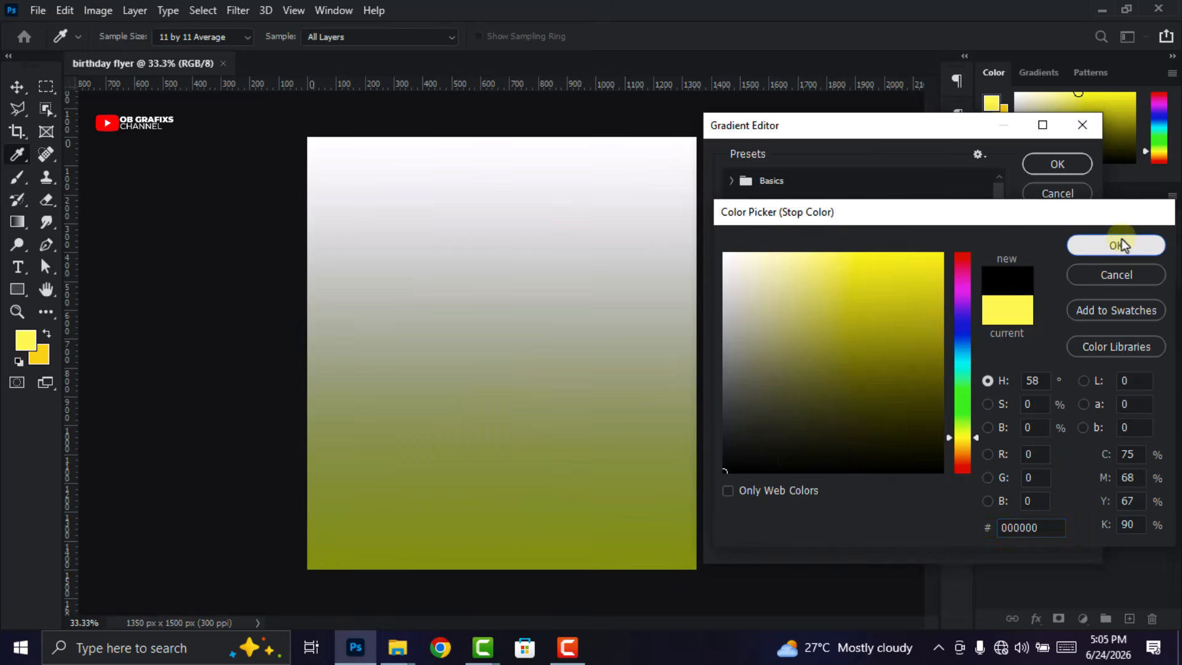
left_click(1120, 241)
double_click(964, 519)
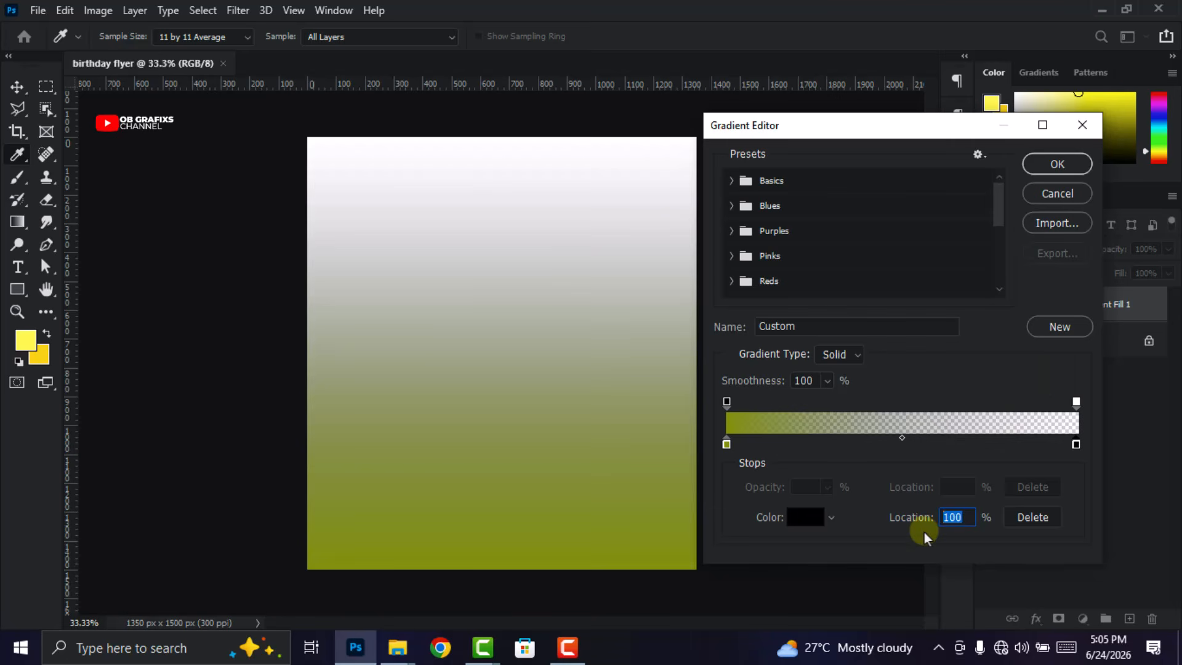
type("77")
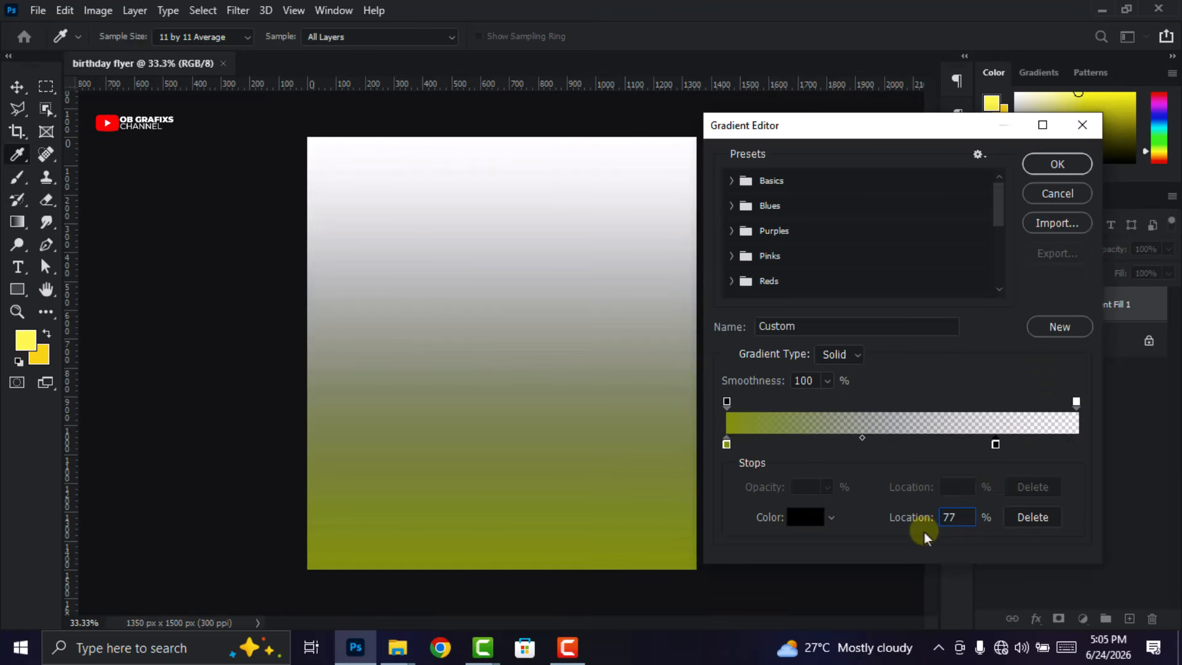
Raise the gradient's ending opacity stop to 100% and accept the edited gradient
left_click(1073, 404)
left_click_drag(826, 509, 960, 510)
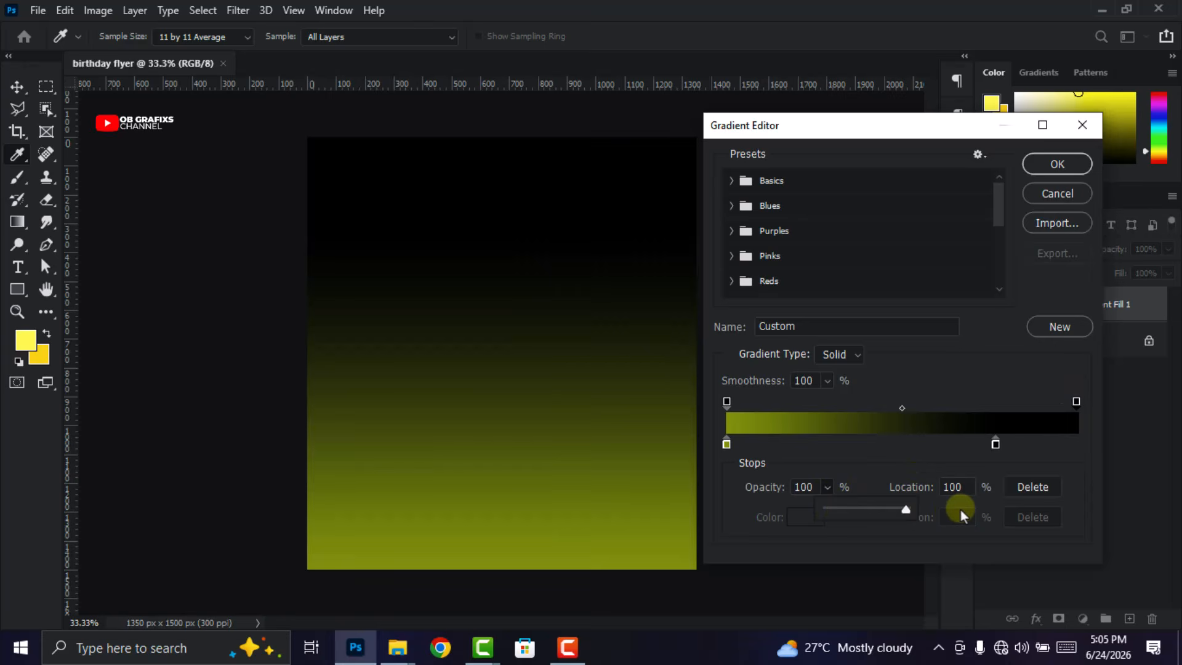
left_click(1054, 163)
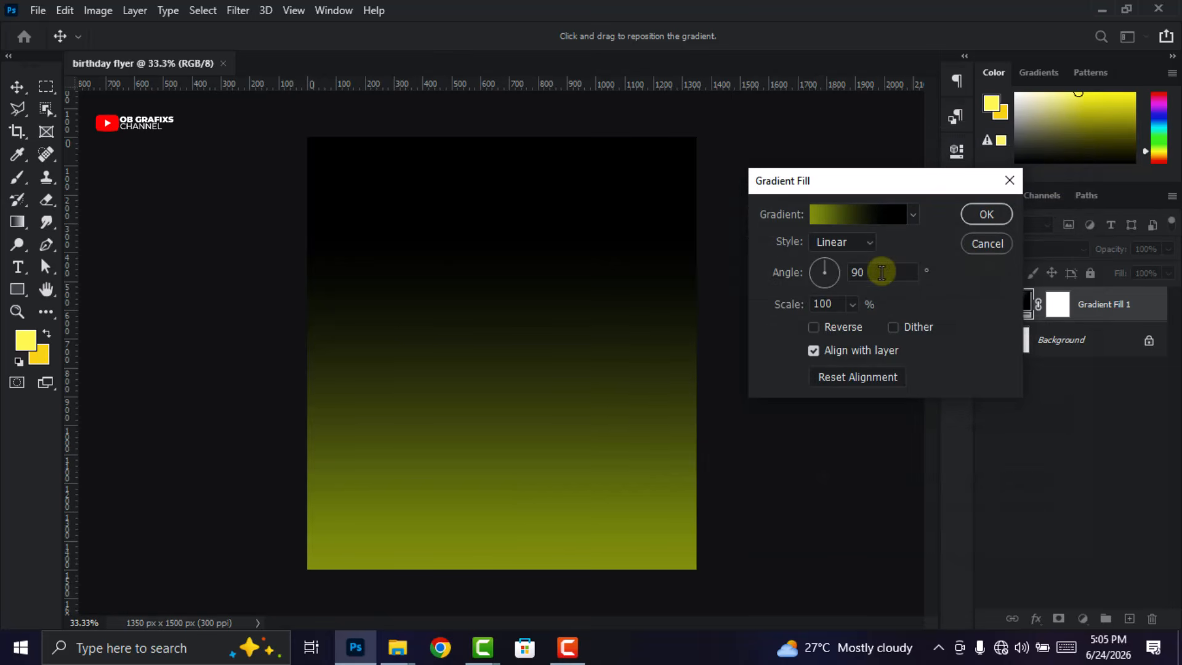
Apply the gradient fill with the Linear style and an angle of -90°
left_click(857, 245)
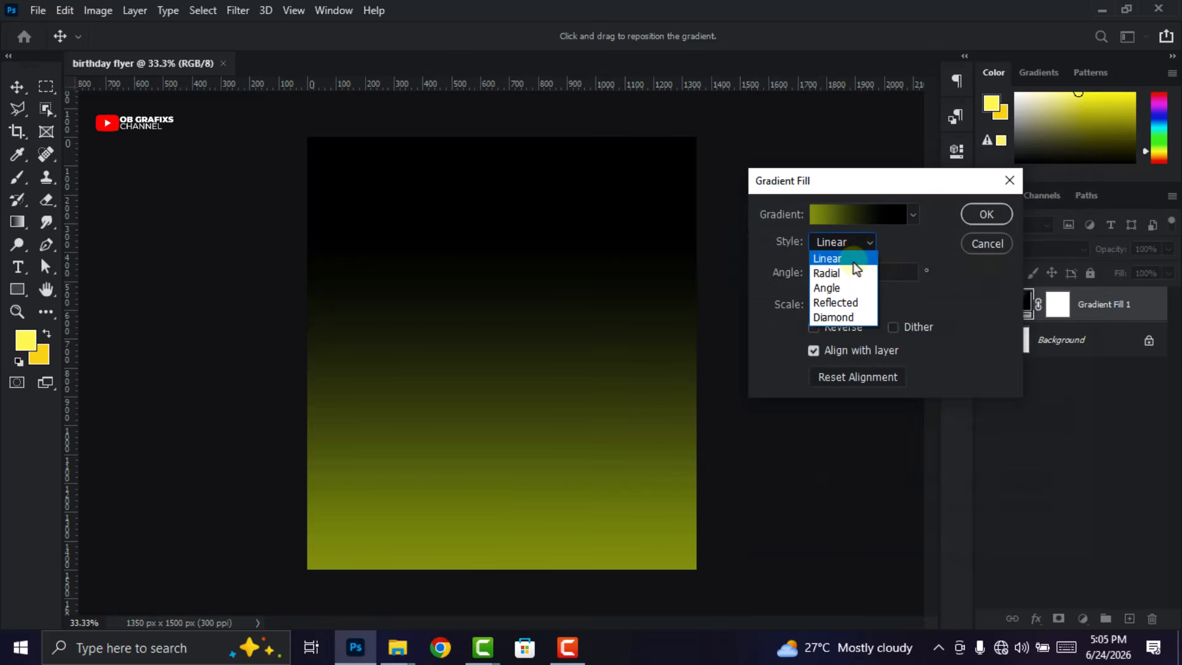
left_click(853, 262)
type("-90")
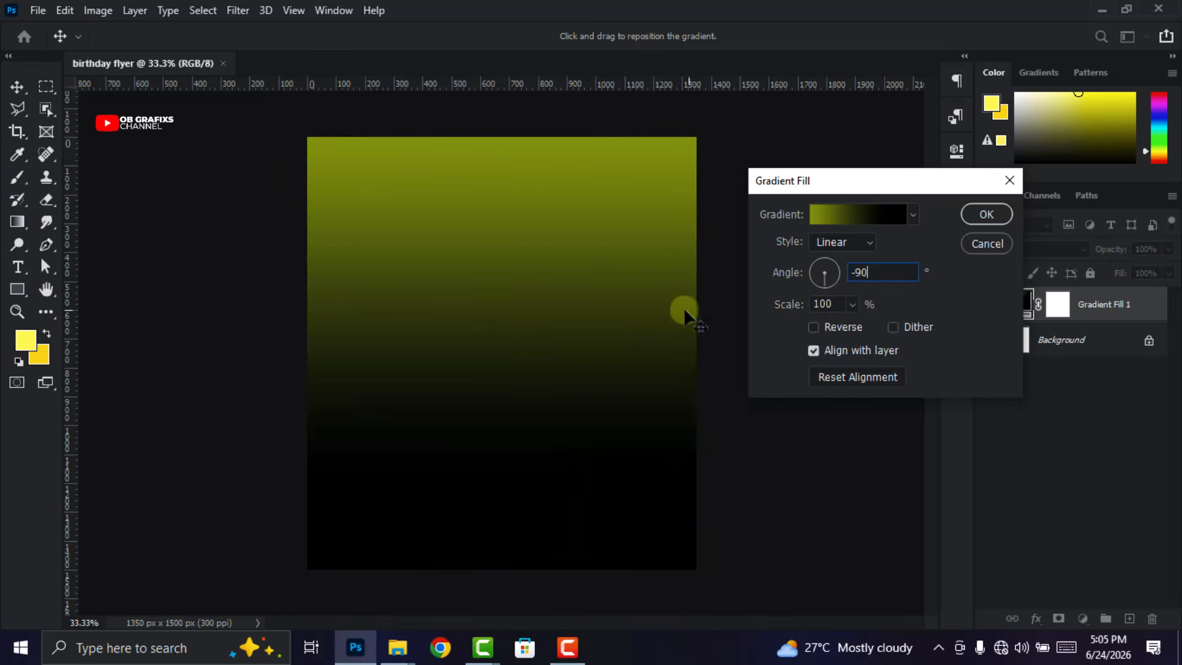
left_click(986, 215)
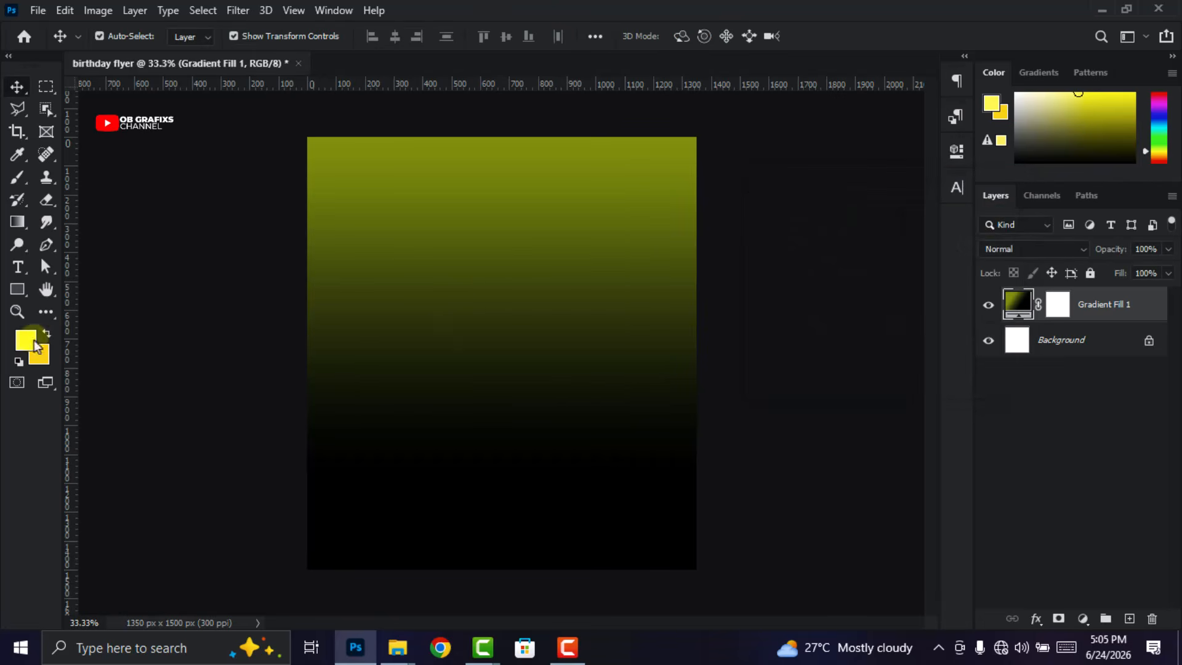
Draw a rounded rectangle about 240 by 240 px with a 30 px radius and move it partly off the canvas's upper left edge
left_click(17, 291)
left_click_drag(19, 299, 126, 313)
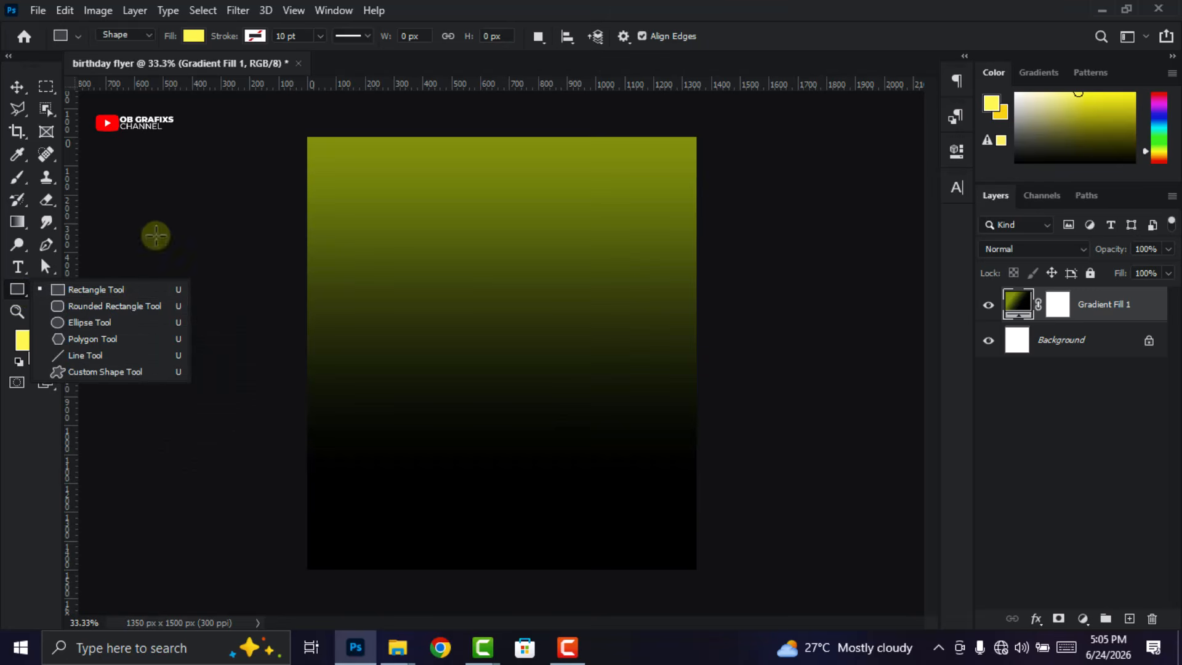
left_click(132, 305)
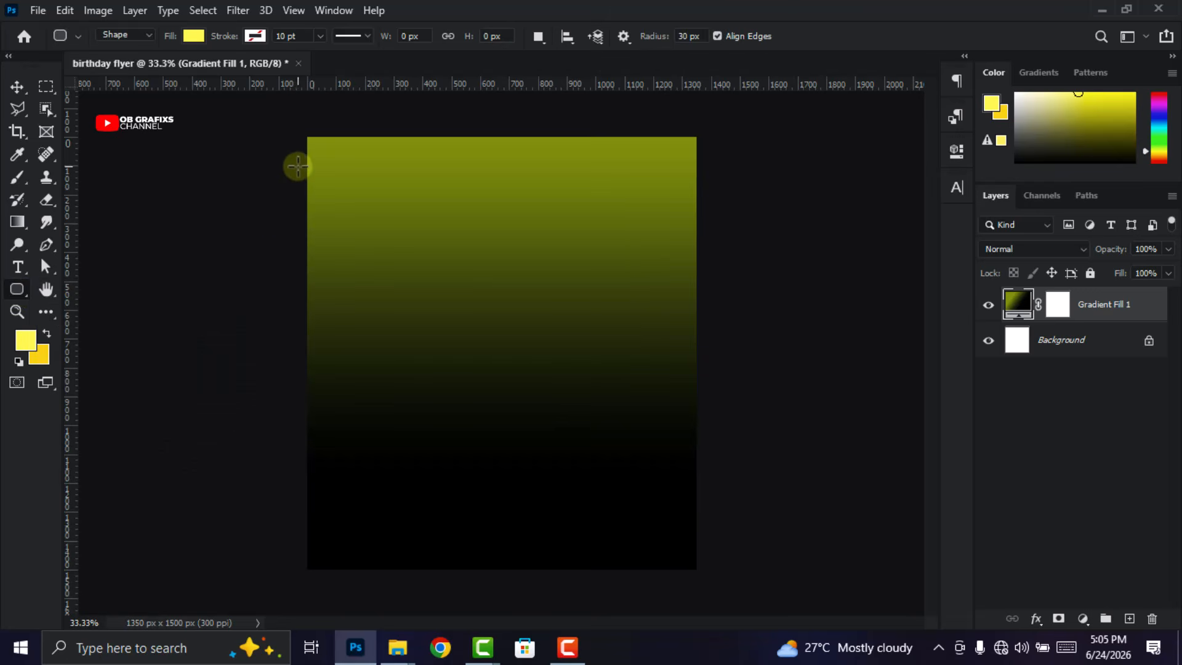
left_click_drag(298, 161, 368, 230)
left_click(957, 148)
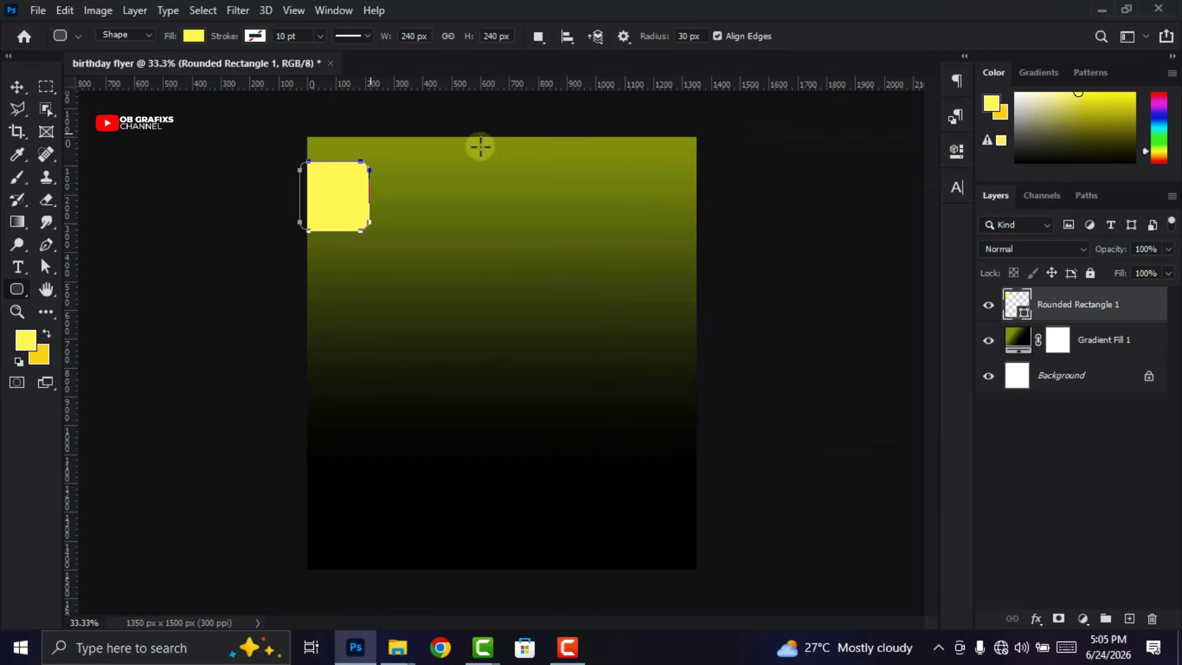
left_click(17, 87)
left_click_drag(346, 194, 315, 182)
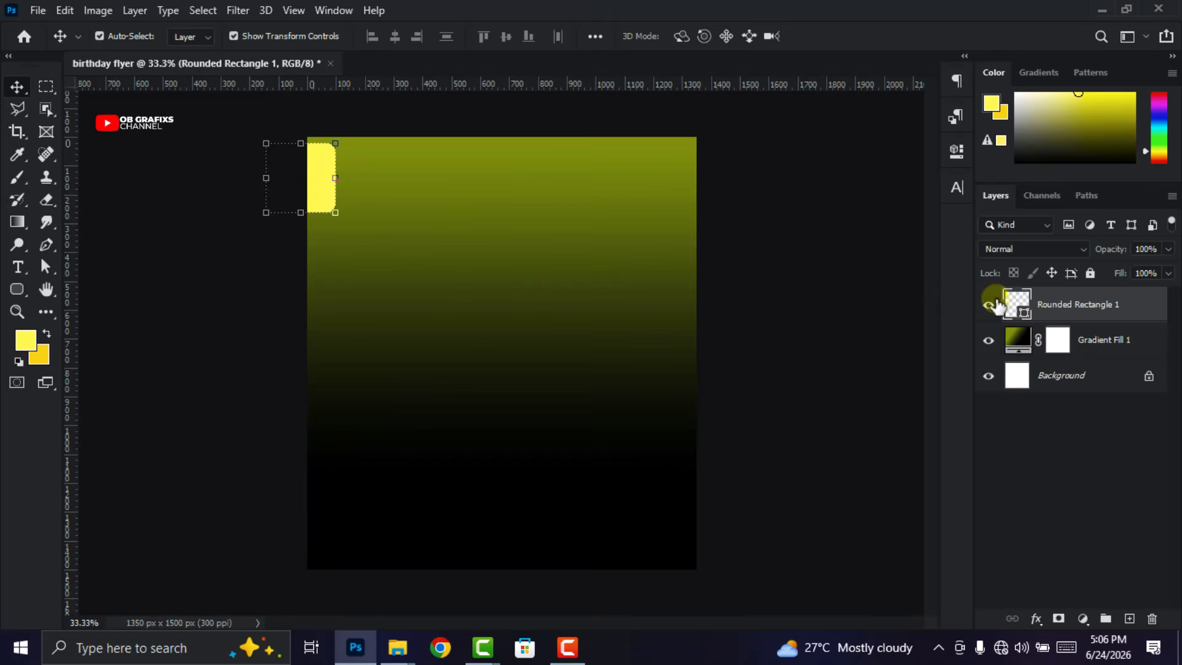
Change the rounded rectangle's fill color to c9de7c
double_click(1017, 304)
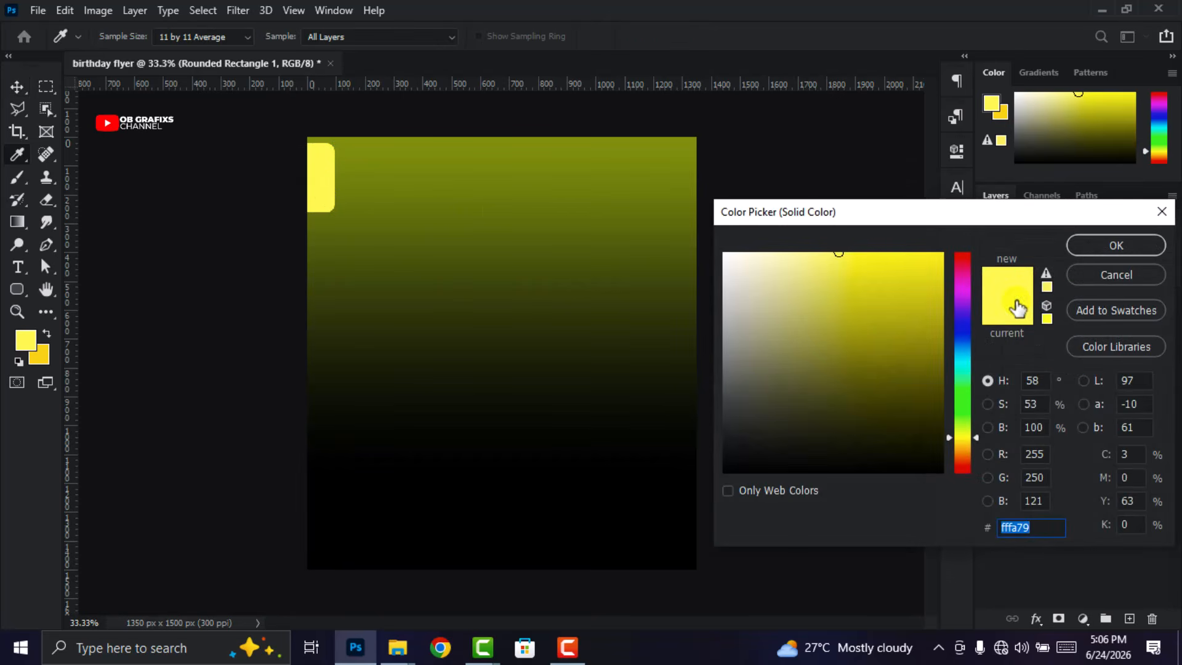
type("c9")
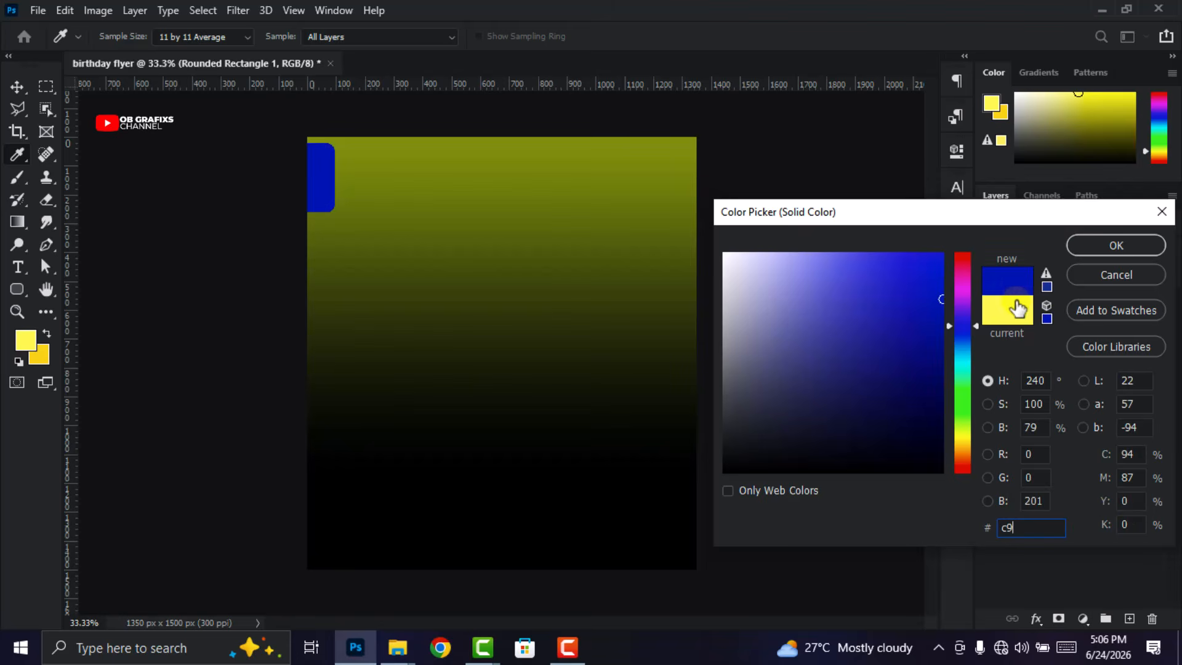
type("de7c")
left_click(1116, 246)
key("v")
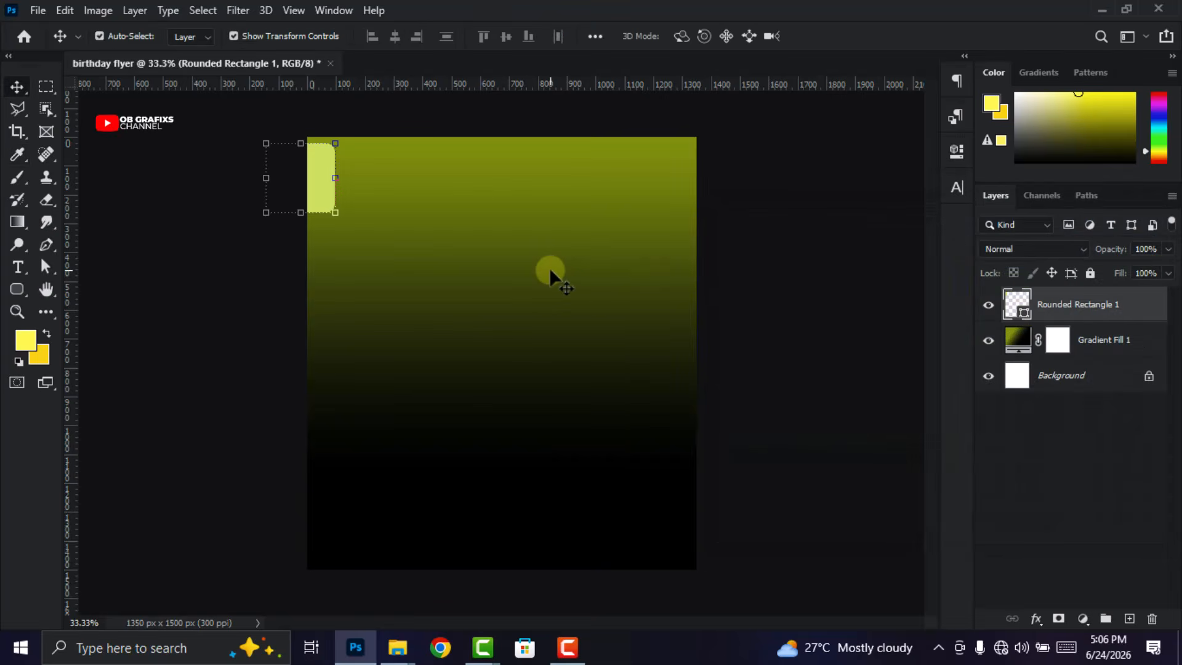
Duplicate the rounded rectangle, move the copy partly off the canvas's right edge, and stretch its height to 180%
key("ctrl+j")
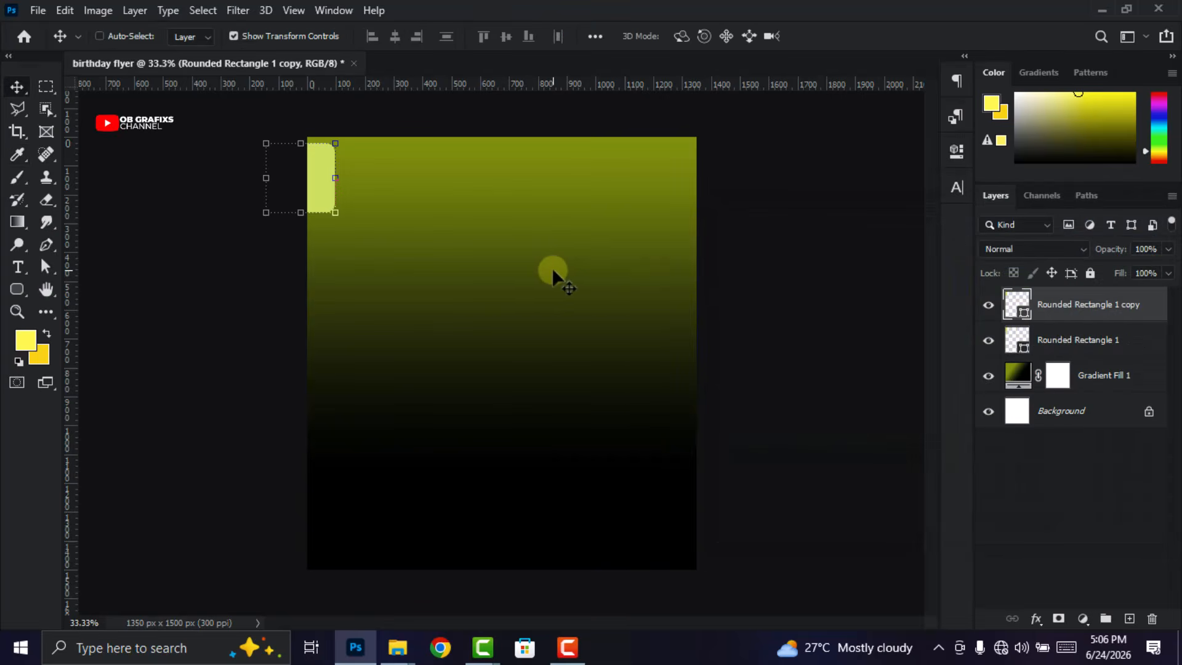
left_click_drag(314, 182, 714, 365)
mouse_move(706, 324)
left_mouse_down()
mouse_move(704, 267)
mouse_move(689, 341)
mouse_move(701, 347)
left_mouse_up()
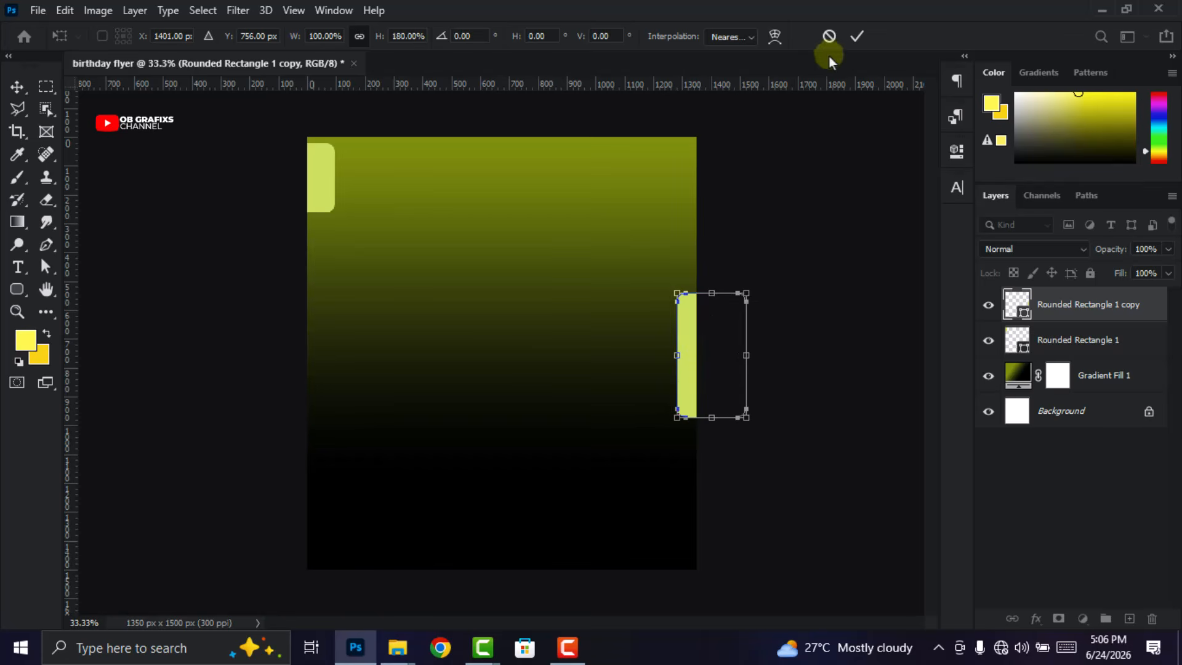
left_click(858, 37)
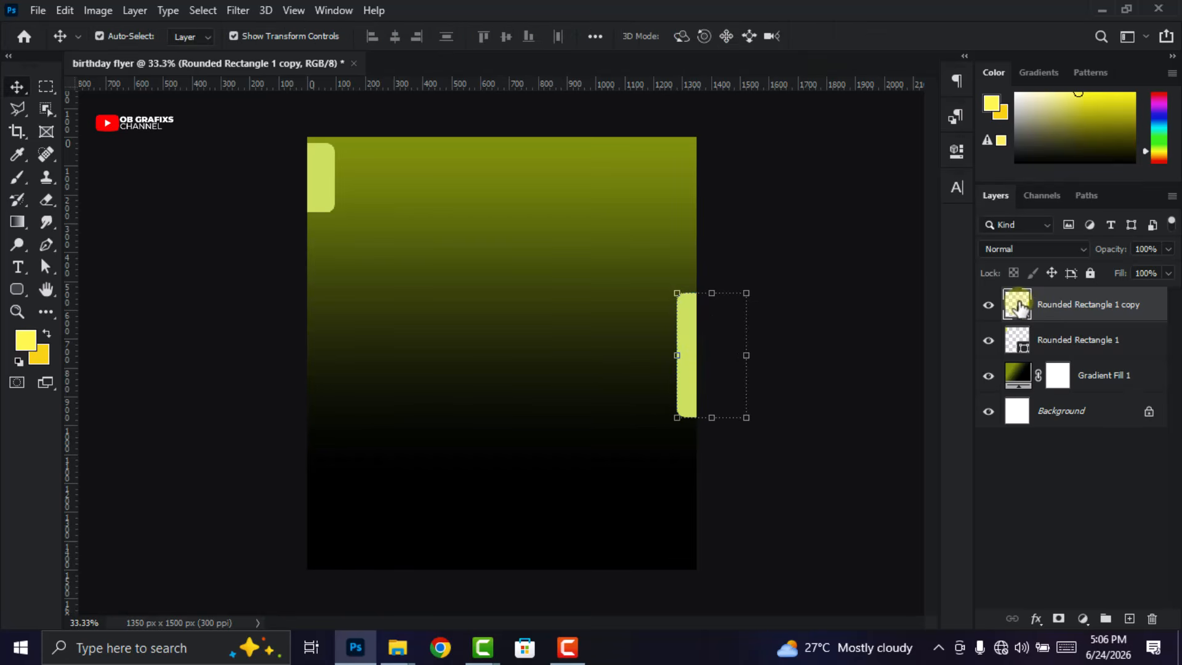
Change the fill color of the copied rounded rectangle at the canvas's right edge to d3af63 and deselect it
double_click(1018, 308)
type("d")
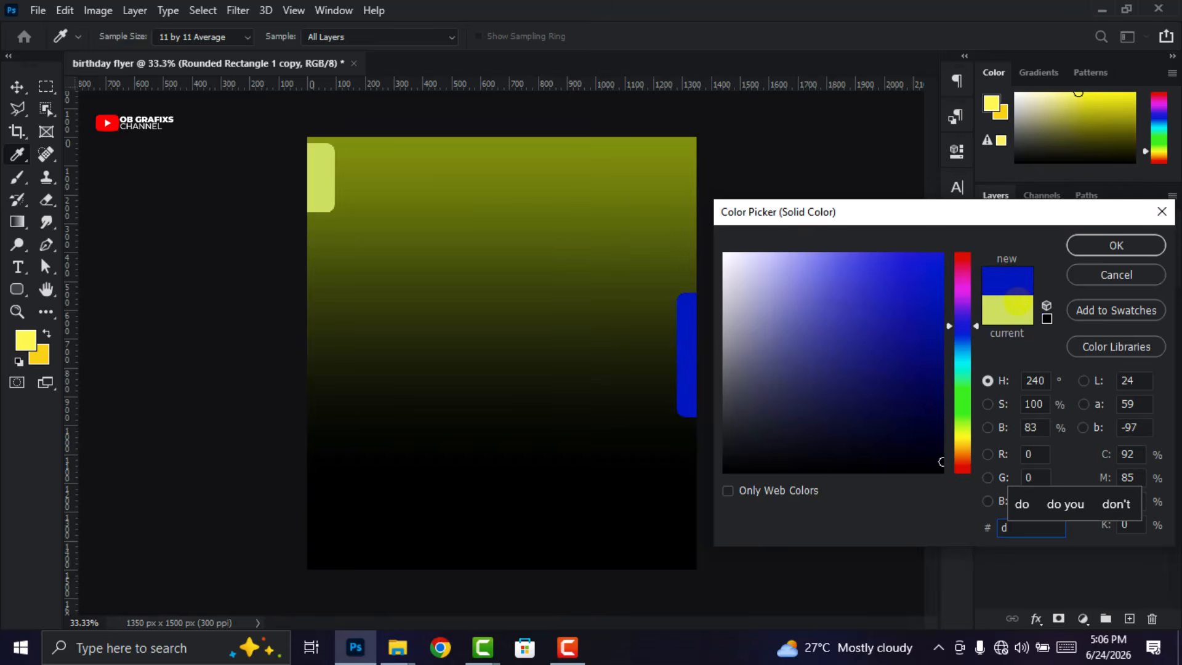
type("3af")
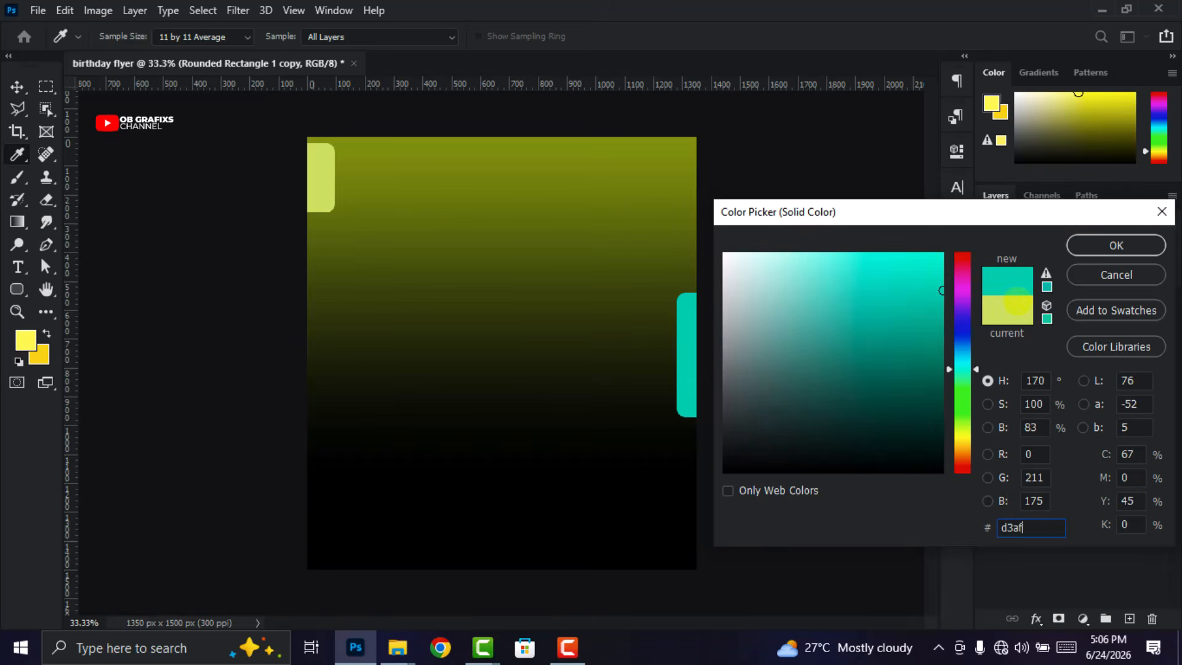
type("63")
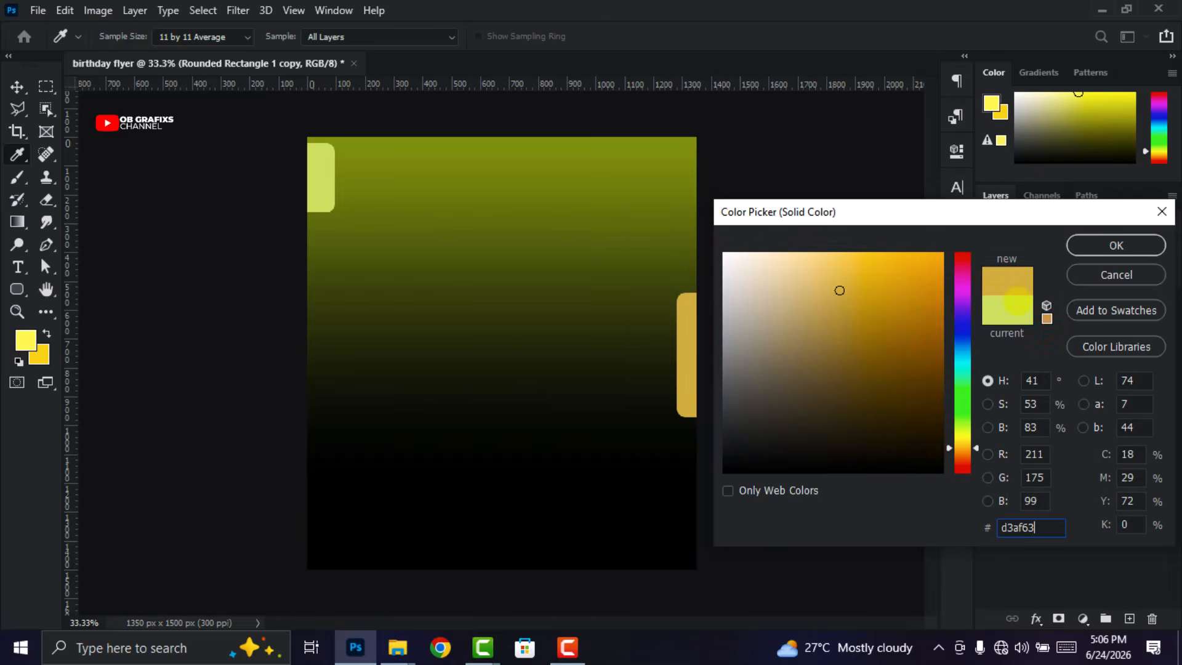
left_click(1115, 246)
key("v")
left_click(861, 294)
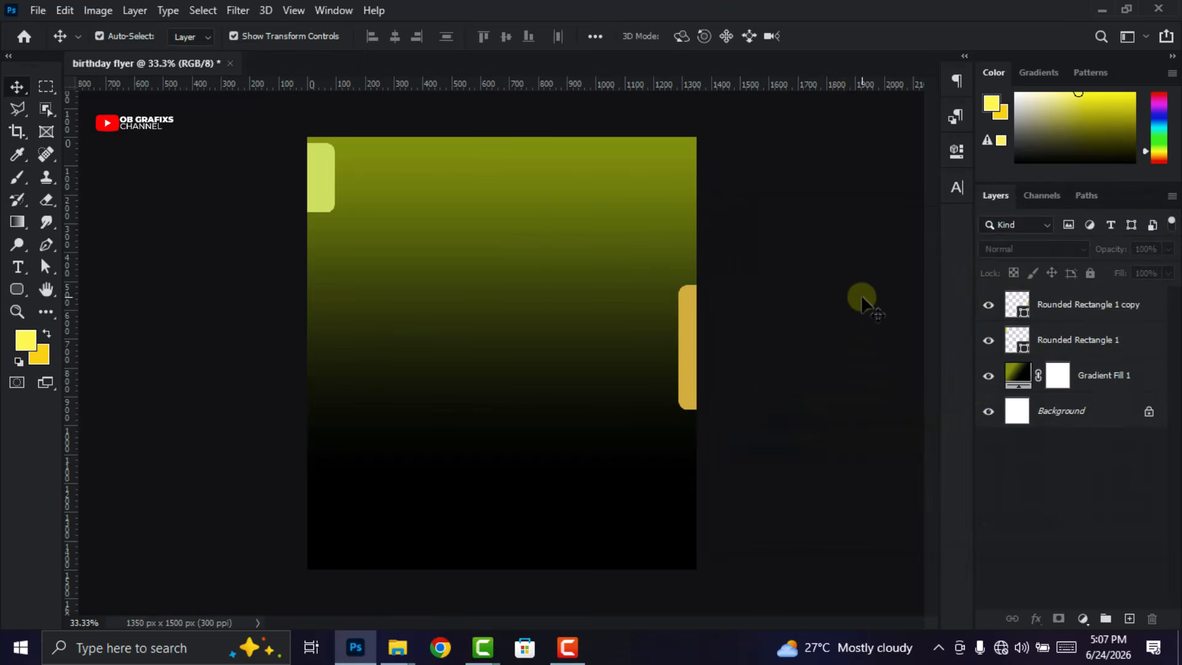
Place the golden silk ribbon image from the RESOURCE PACK. 1 folder on the canvas and rasterize its layer
mouse_move(398, 646)
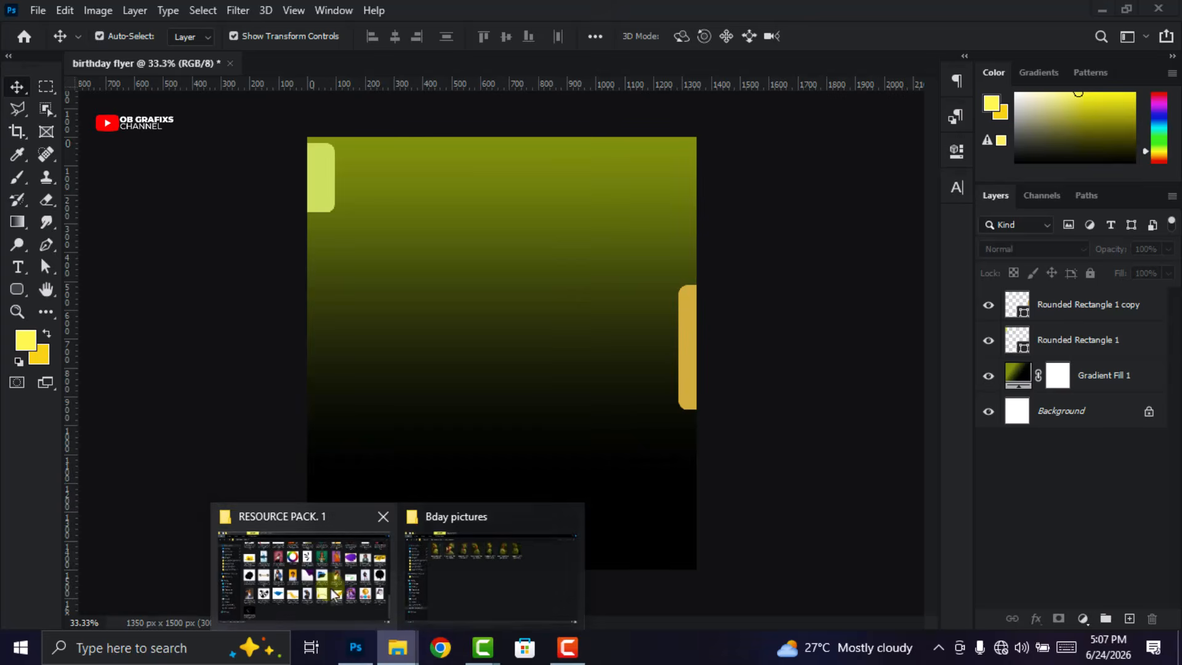
left_click(354, 595)
left_click_drag(806, 431, 505, 404)
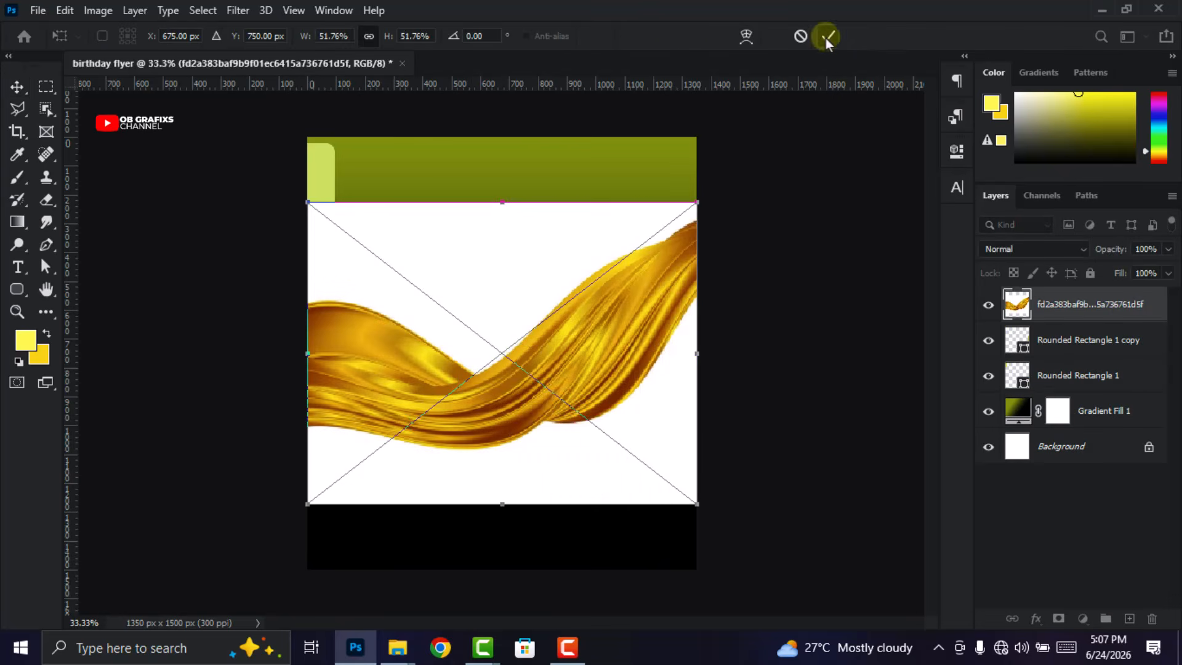
left_click(826, 37)
right_click(1073, 307)
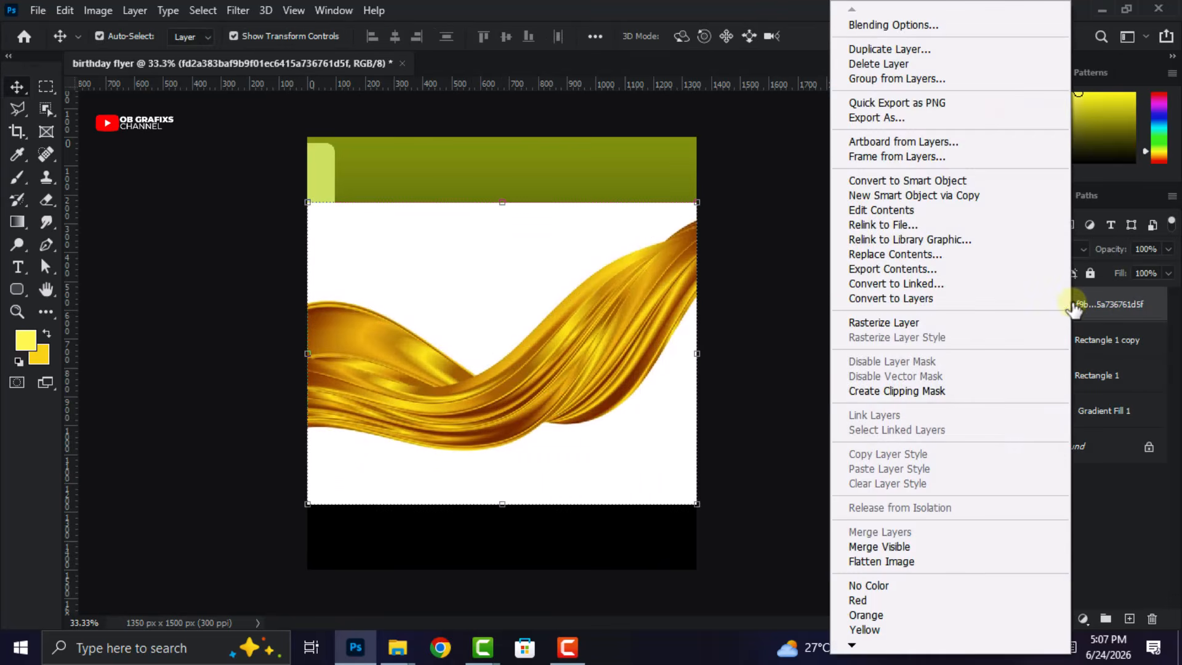
left_click(923, 323)
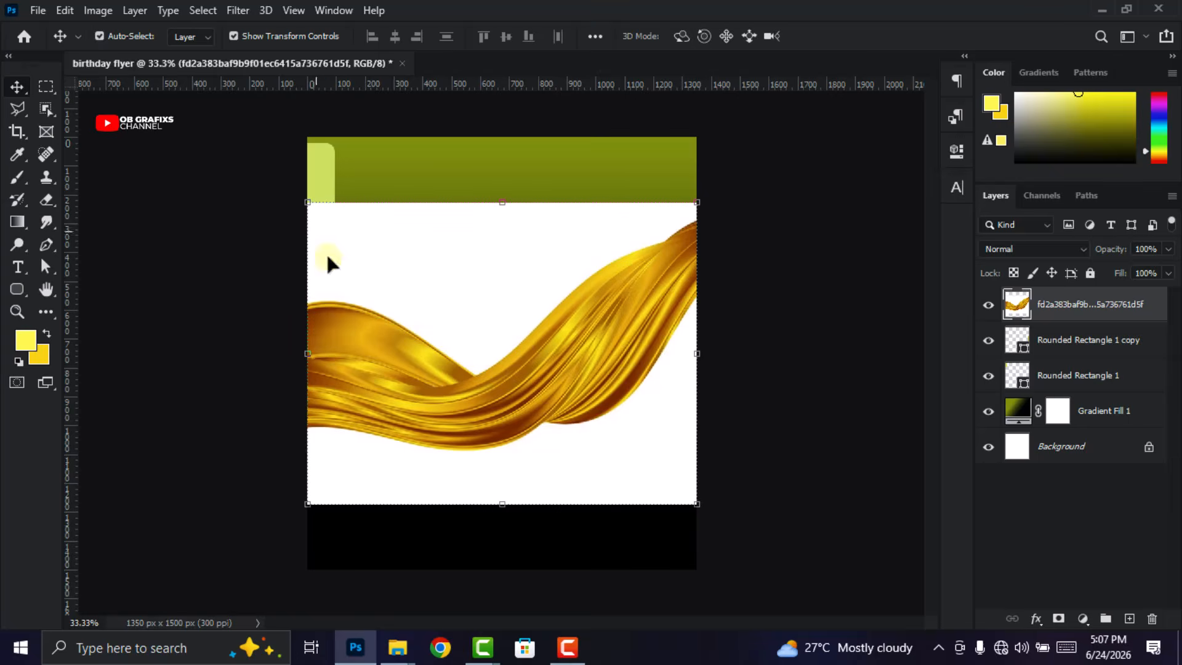
Select the golden ribbon with Select Subject and add a layer mask that hides its white background
left_click(205, 13)
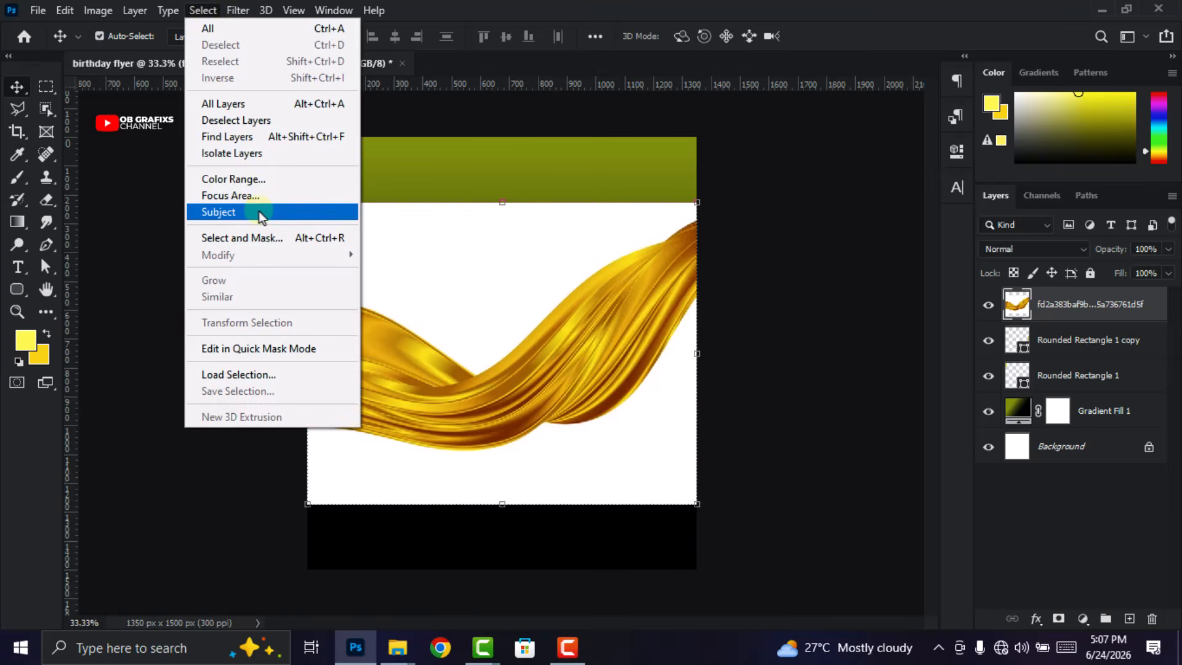
left_click(259, 212)
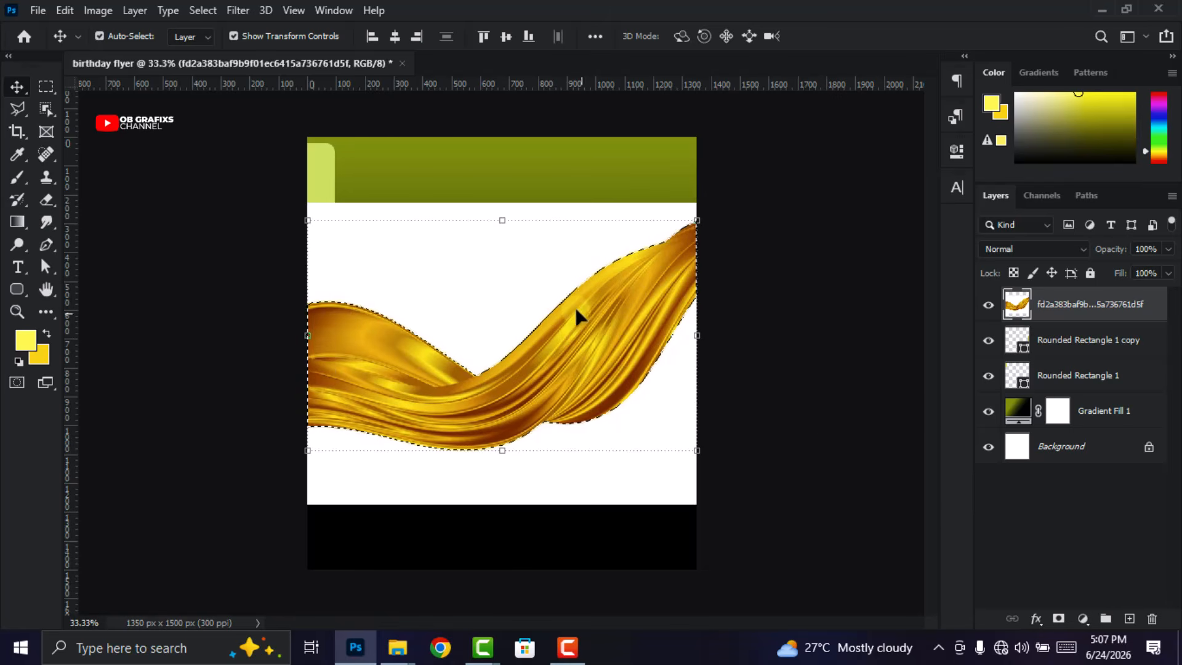
left_click(1059, 619)
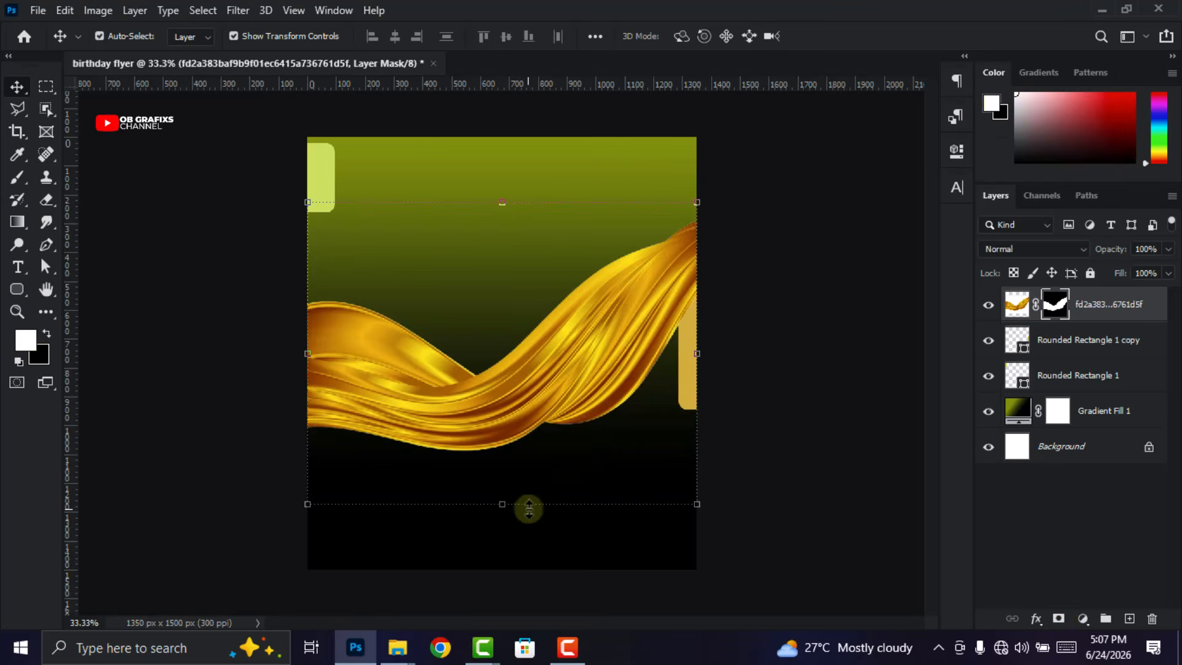
Reduce the ribbon's height to about 86%, move it up, and widen it past both sides of the canvas
left_click_drag(505, 505, 504, 462)
left_click_drag(512, 370, 504, 323)
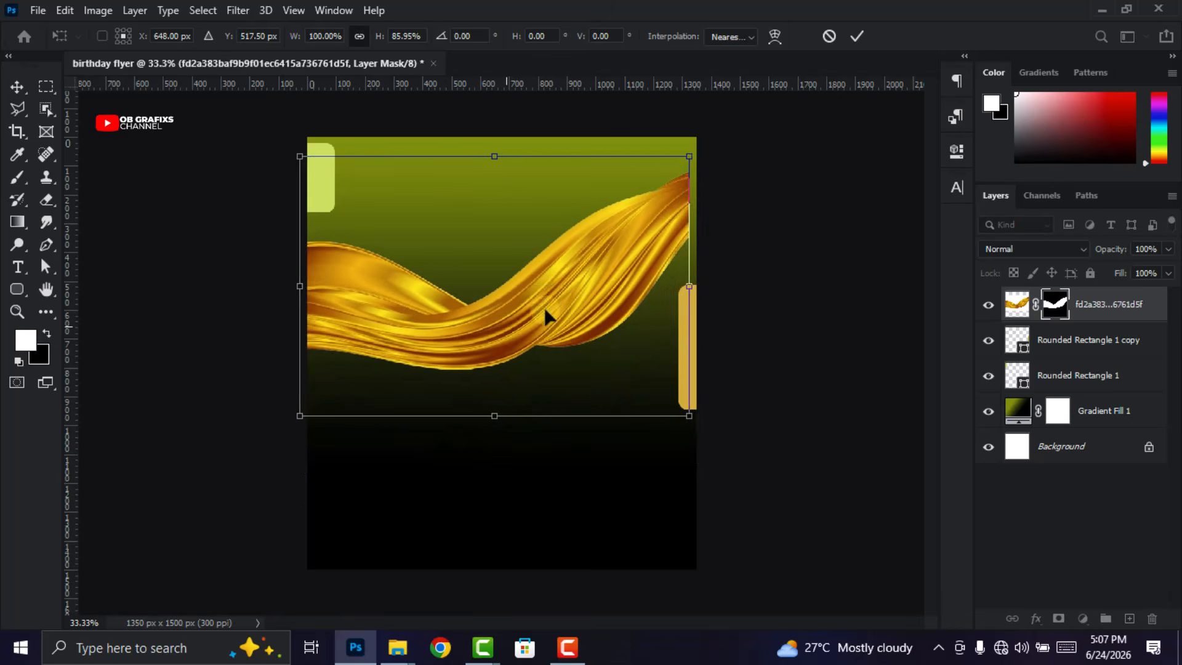
left_click(857, 38)
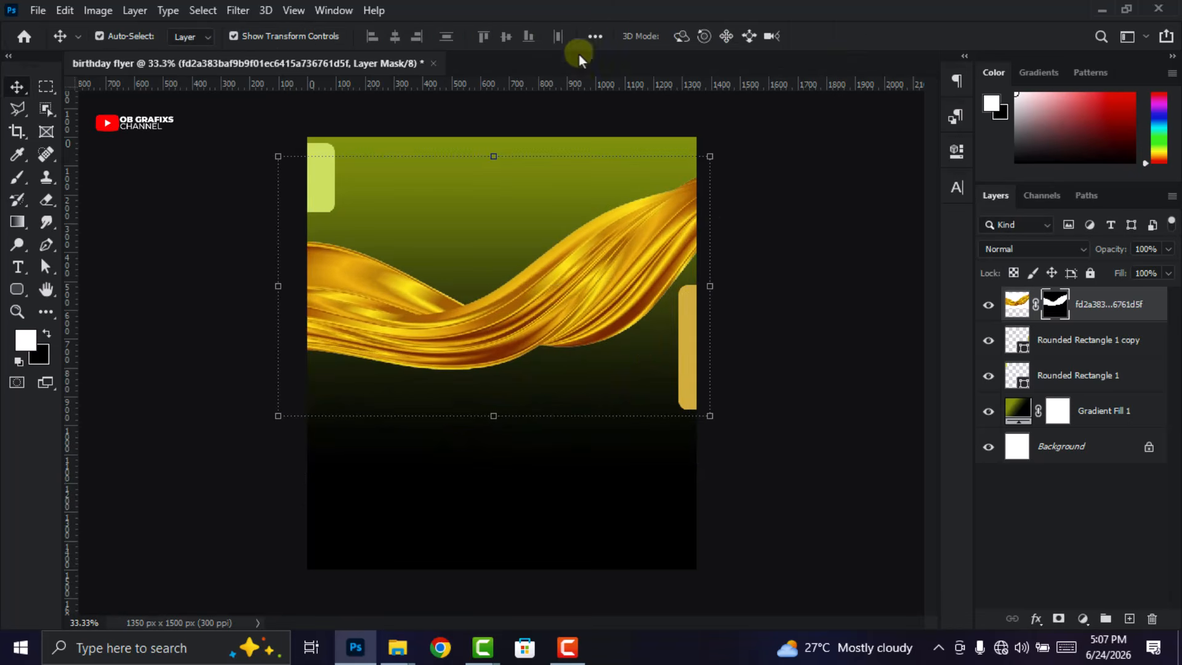
Set alignment to Canvas and center the ribbon horizontally on it
left_click(595, 38)
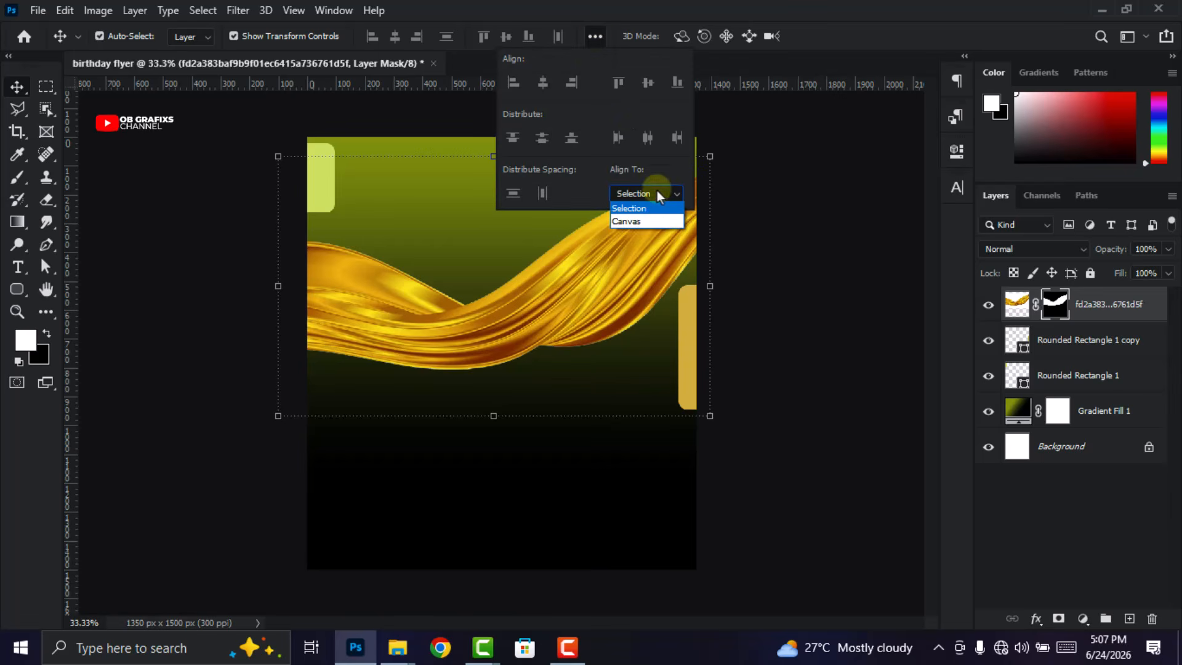
left_click(652, 222)
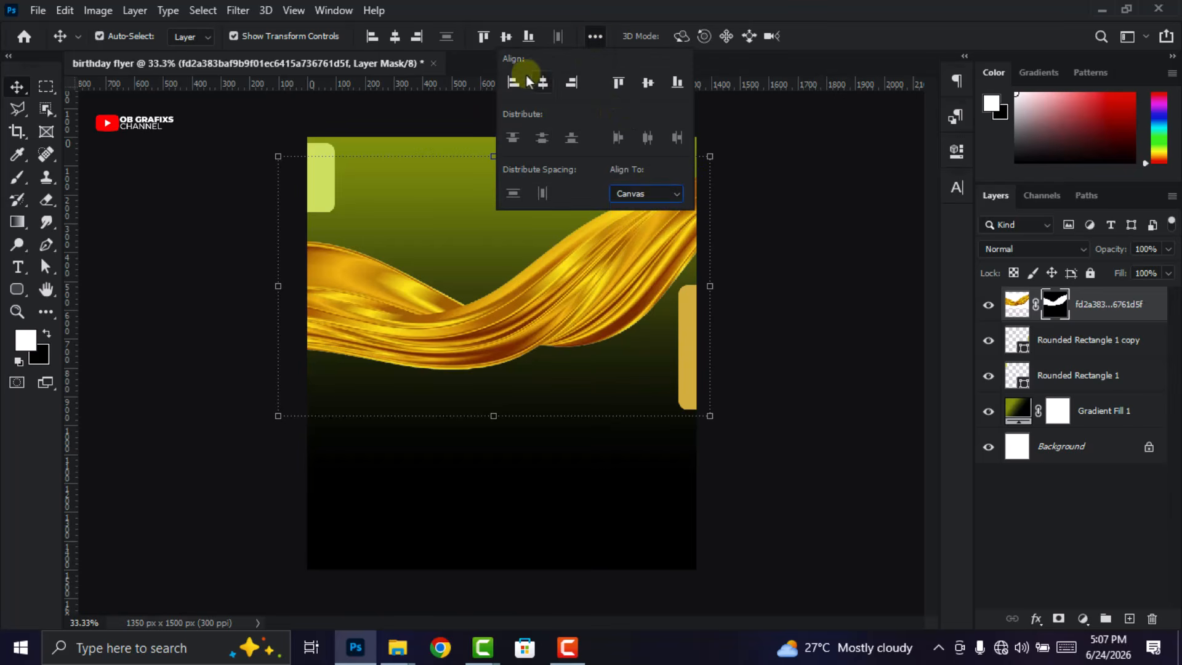
left_click(544, 87)
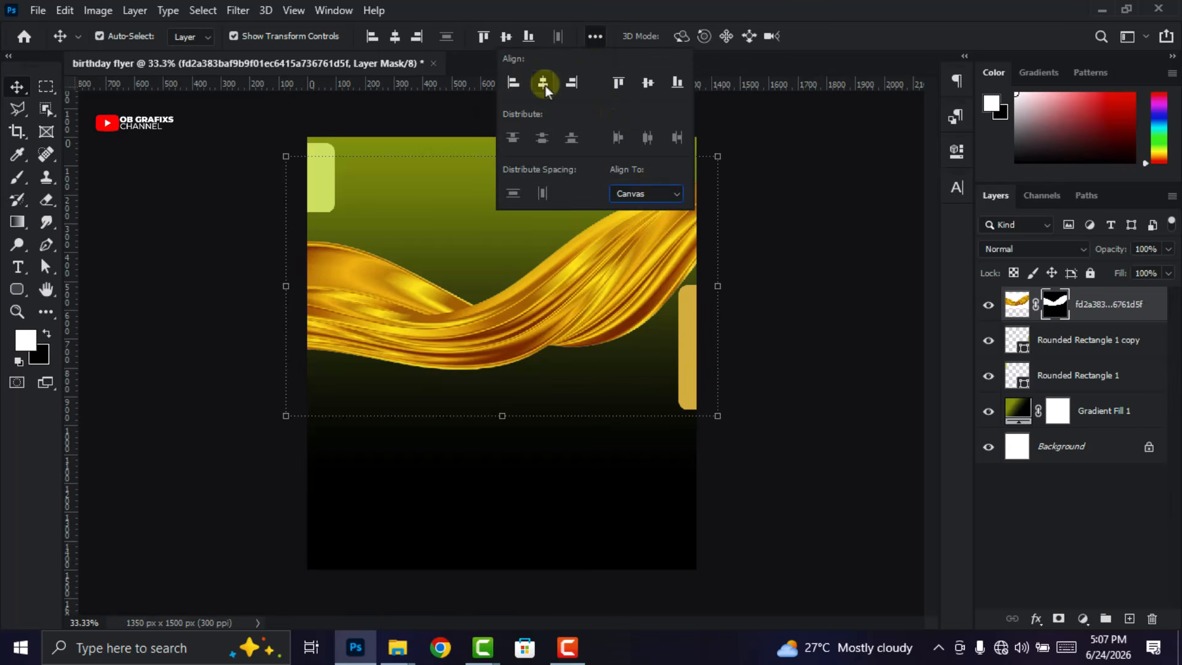
left_click(798, 210)
Convert the masked ribbon layer to a smart object
left_click(1115, 304)
right_click(1115, 305)
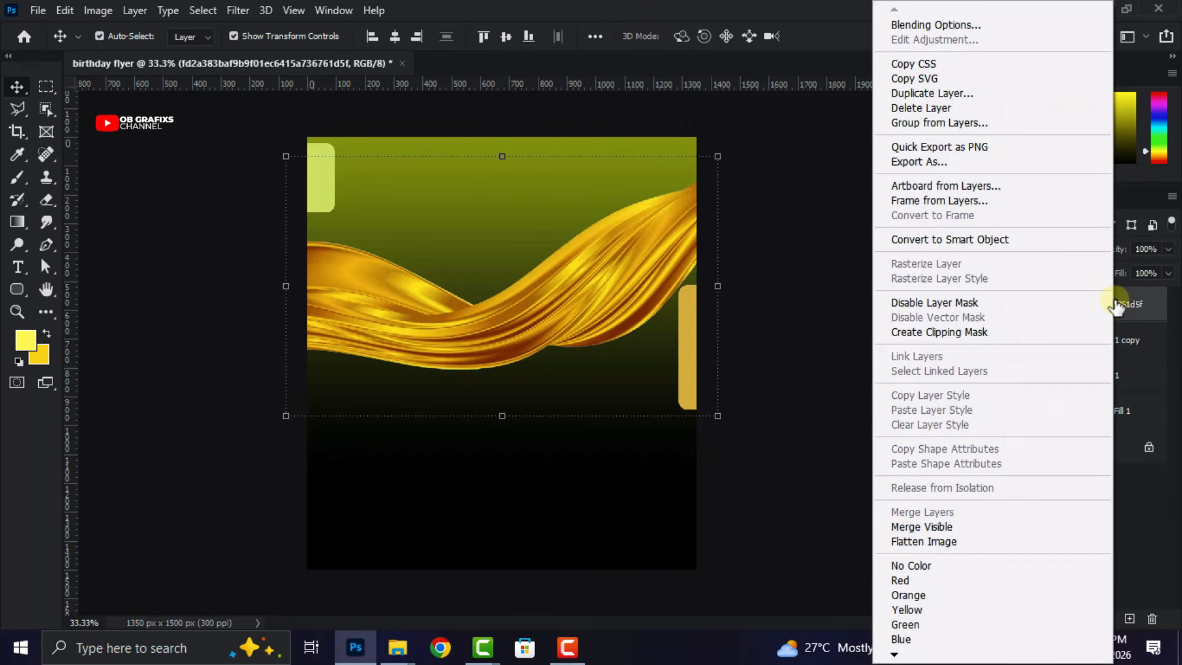
left_click(940, 241)
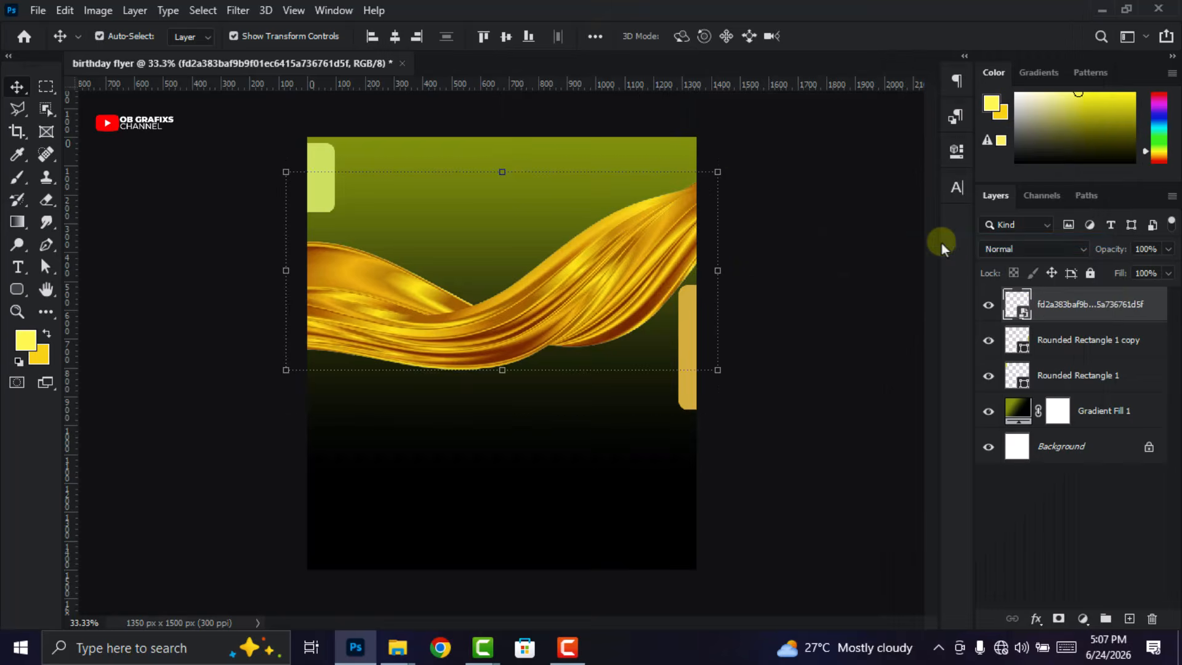
Apply a Gaussian Blur with a 10 px radius to the golden ribbon
left_click(240, 13)
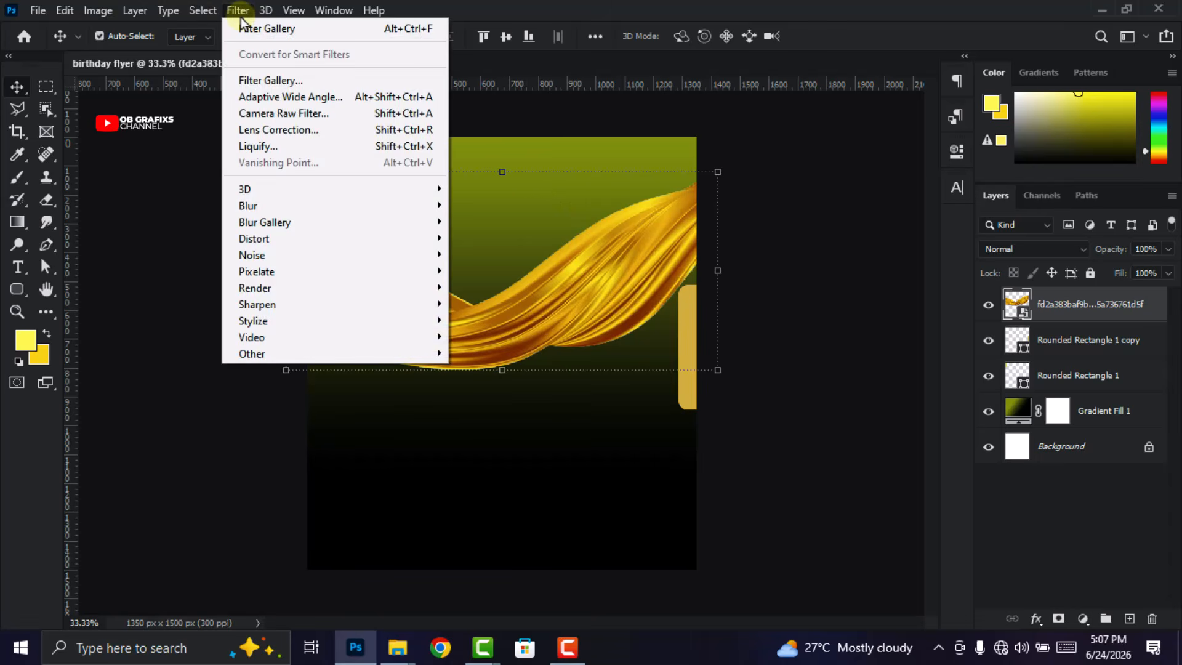
mouse_move(256, 205)
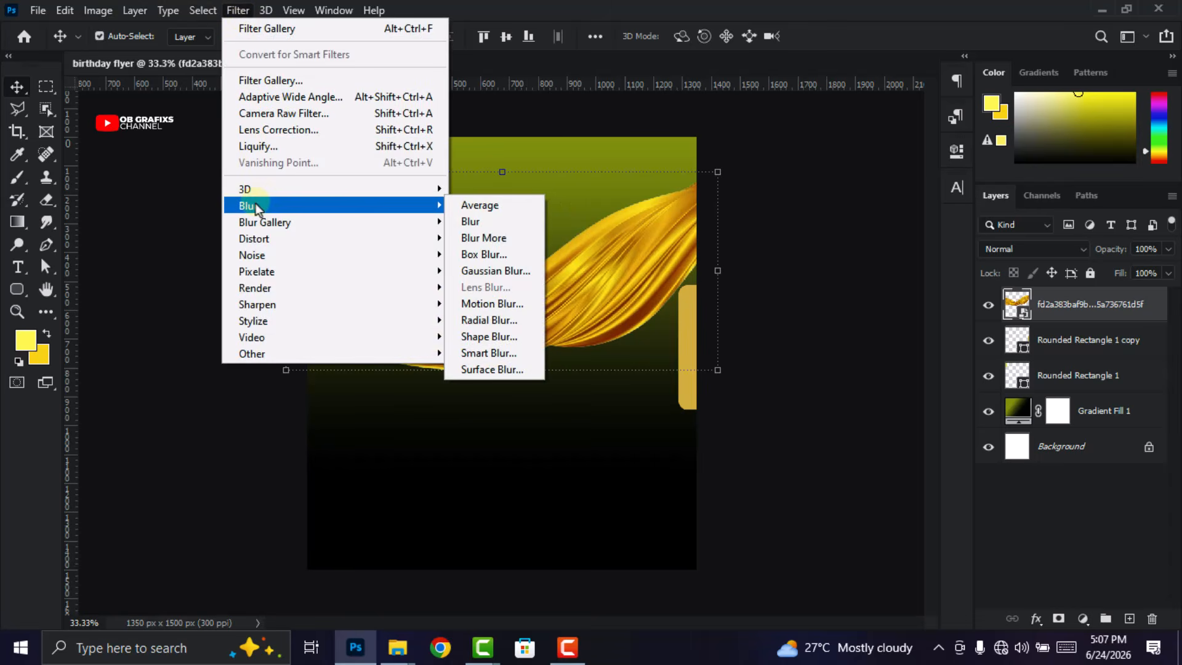
left_click(490, 270)
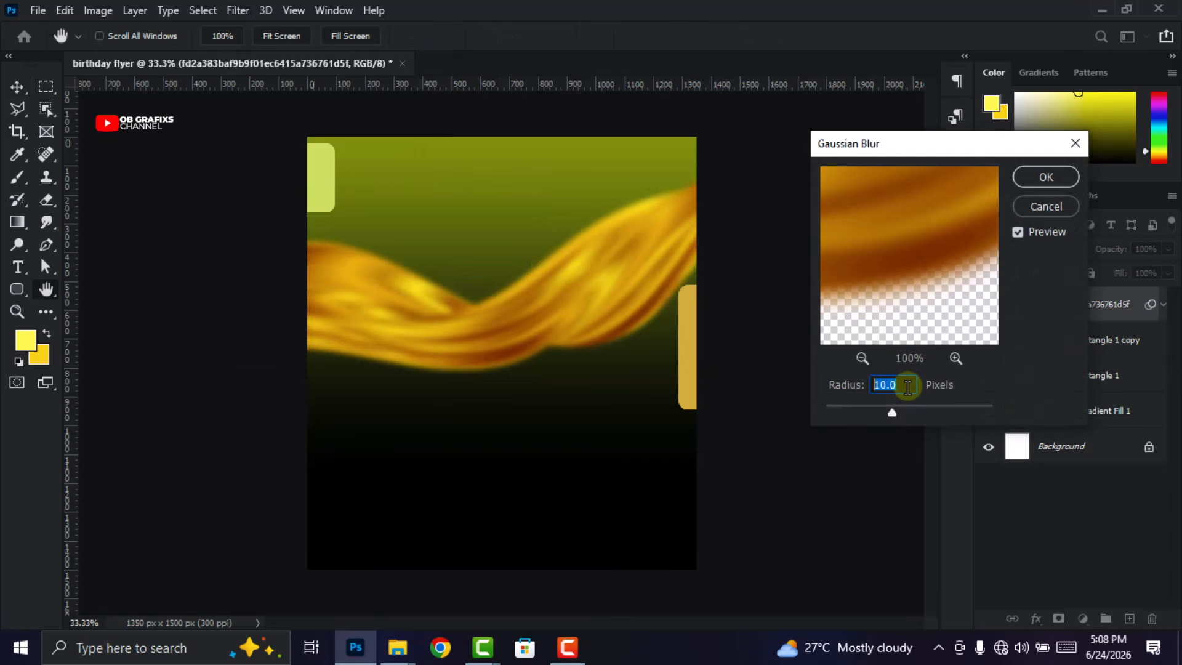
left_click(1044, 178)
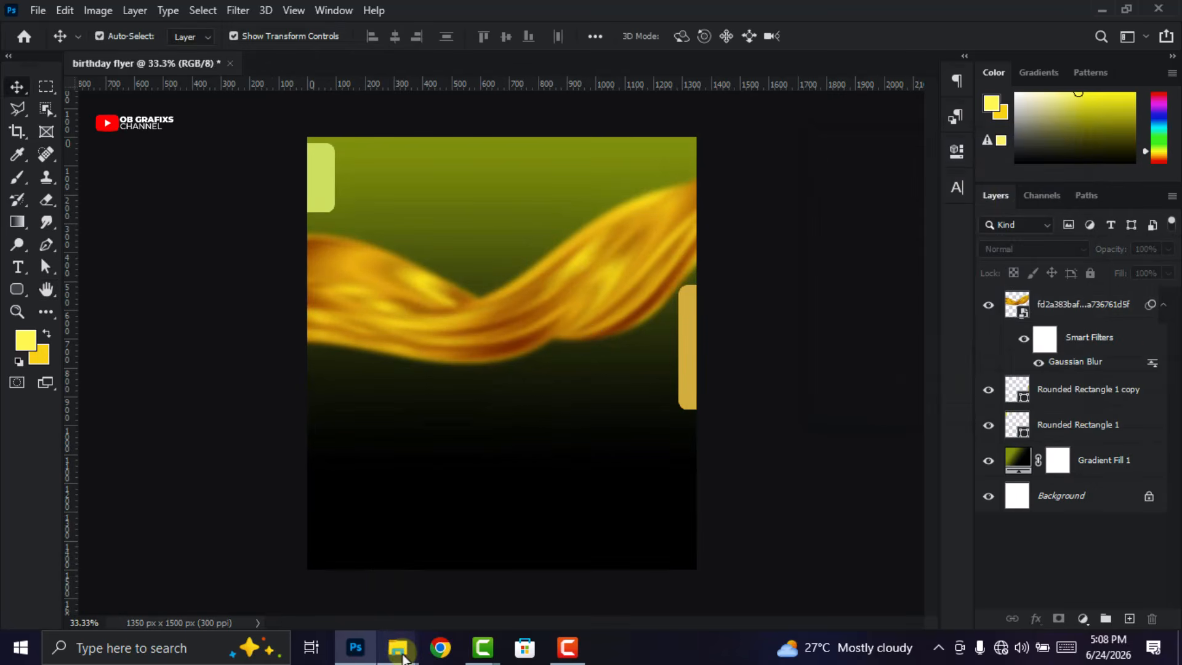
mouse_move(398, 646)
left_click(481, 565)
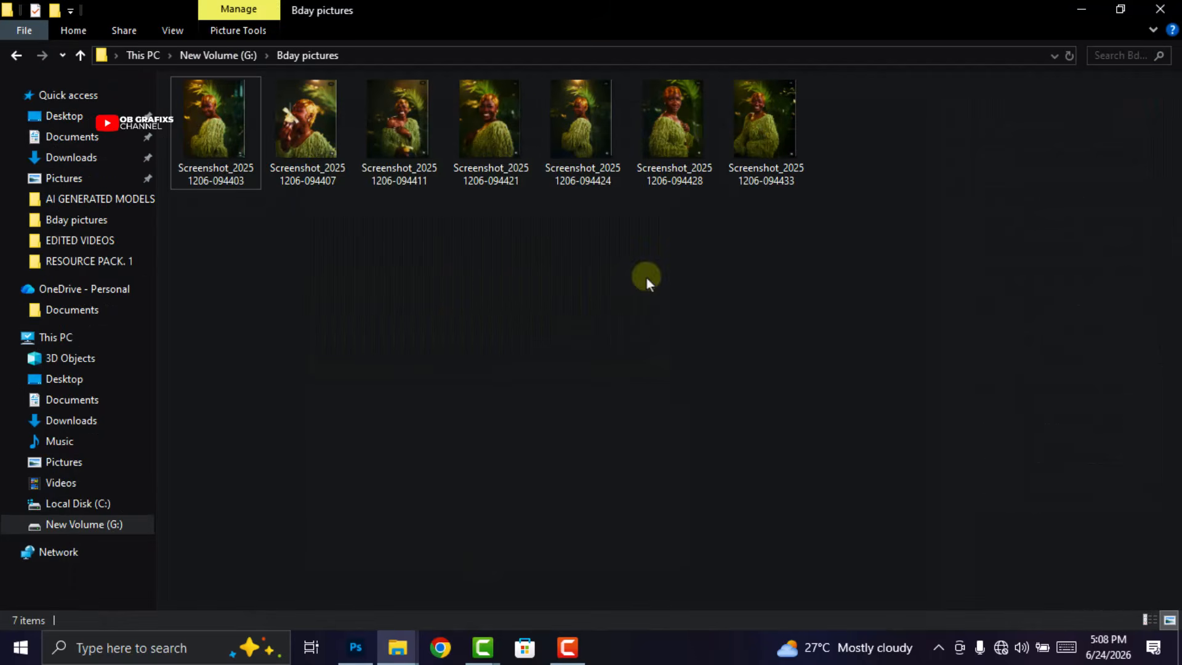
left_click_drag(399, 124, 485, 428)
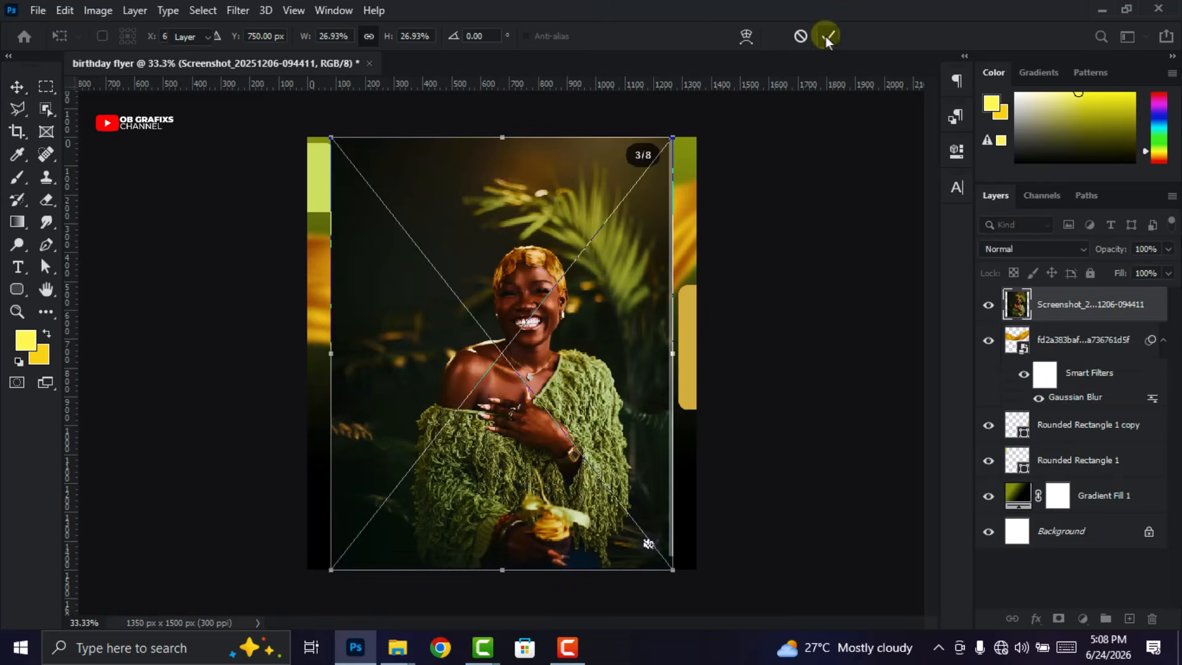
left_click(828, 36)
right_click(1056, 304)
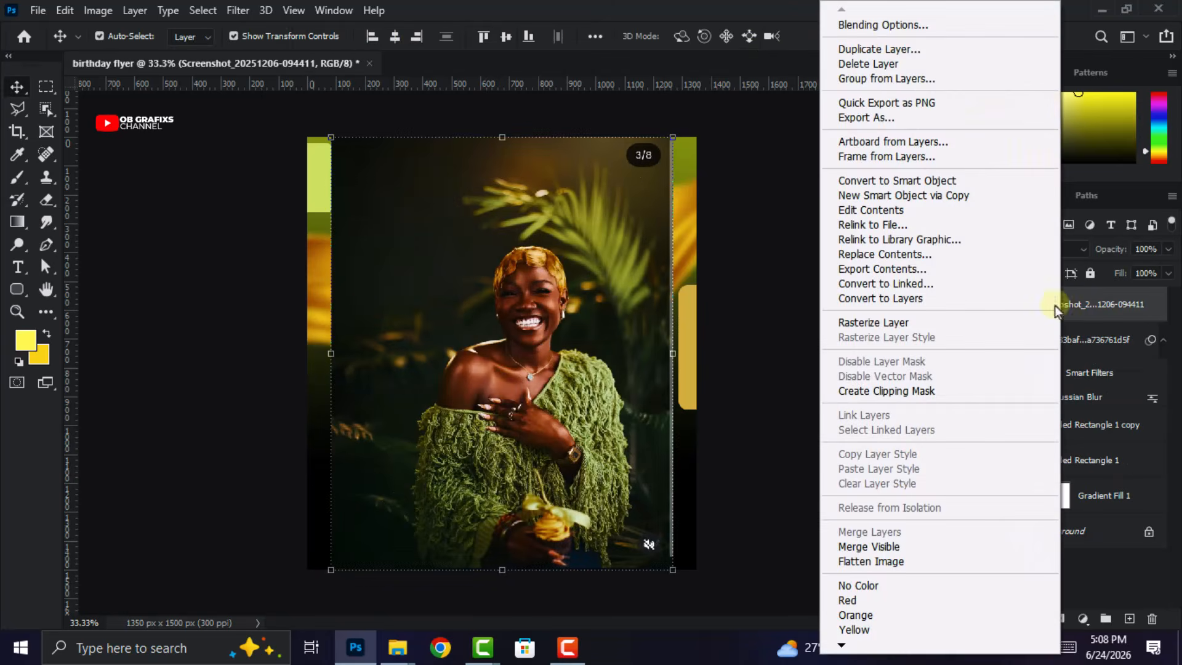
left_click(902, 322)
Scale the portrait photo to about 97% and position it near the center of the canvas, just below the upper edge
left_click_drag(590, 414, 584, 409)
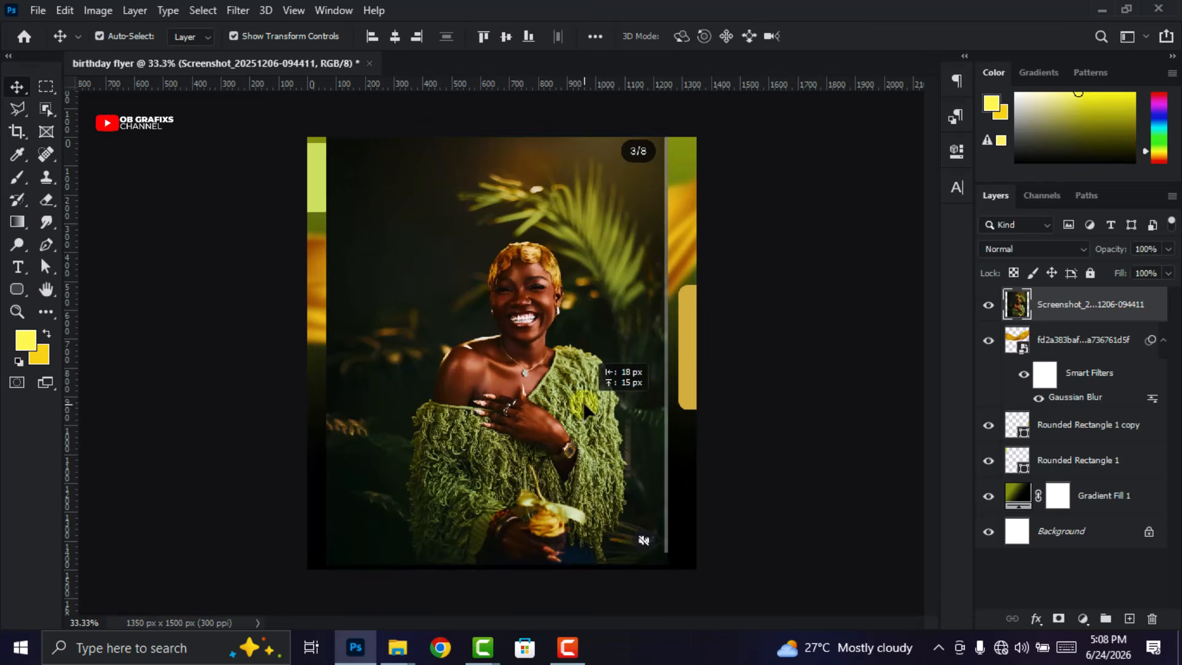
left_click_drag(563, 333, 569, 338)
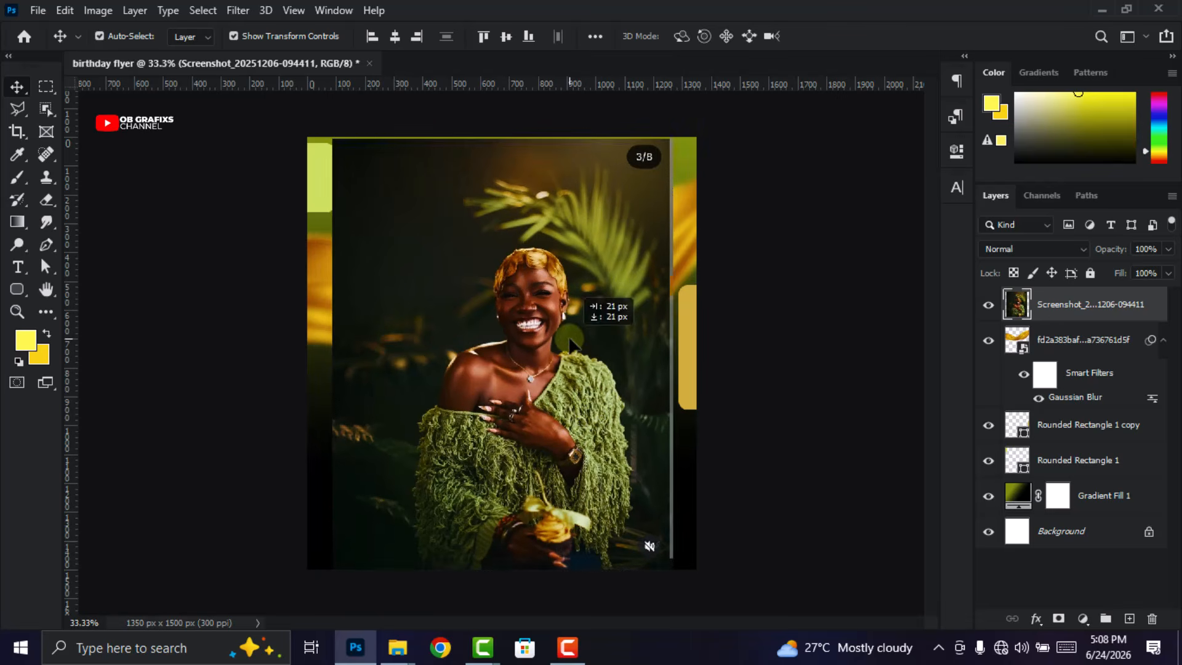
left_click_drag(576, 230, 430, 241)
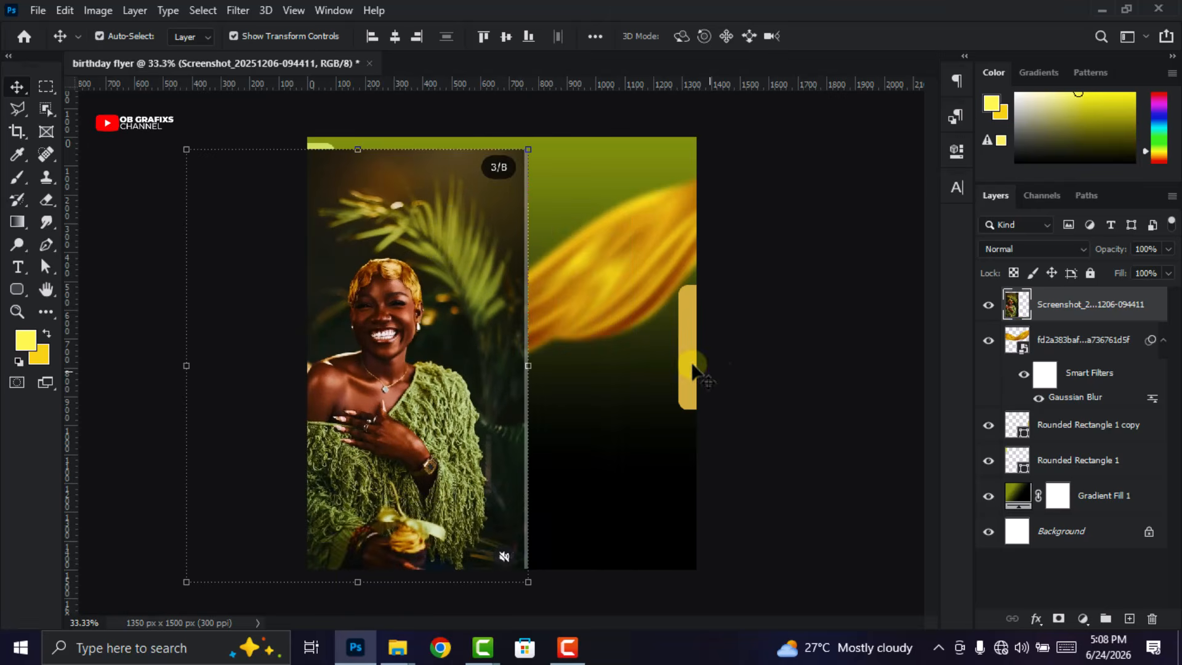
left_click_drag(482, 440, 583, 412)
mouse_move(570, 361)
left_mouse_down()
mouse_move(591, 359)
mouse_move(587, 330)
mouse_move(574, 362)
left_mouse_up()
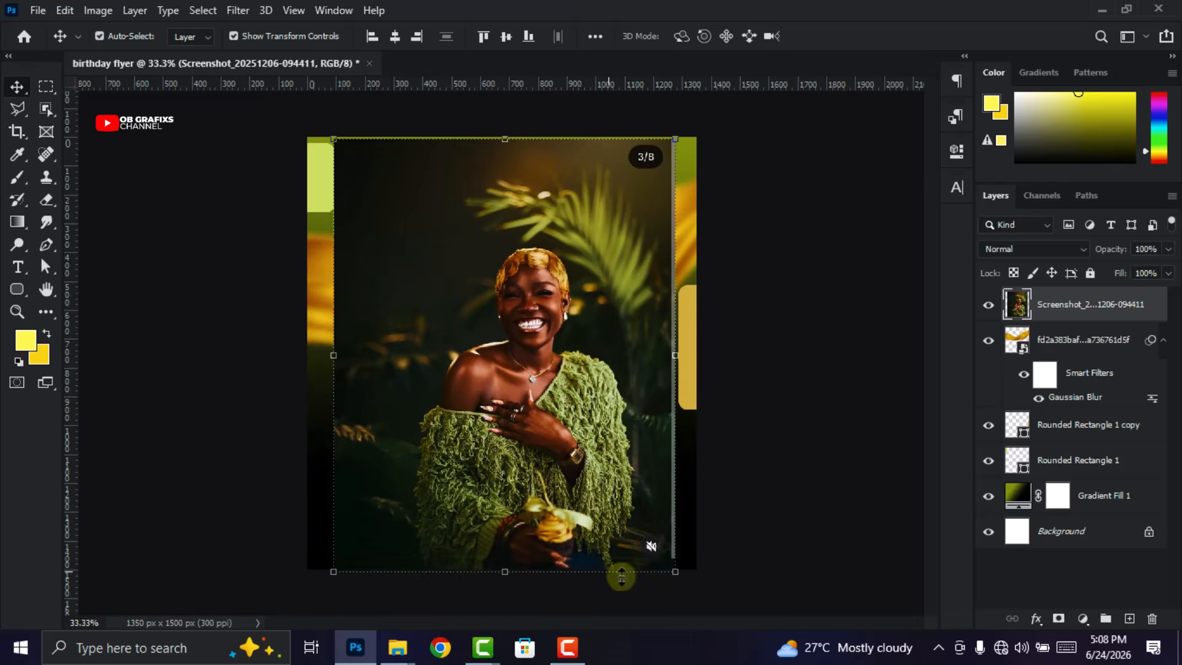
left_click_drag(511, 572, 505, 560)
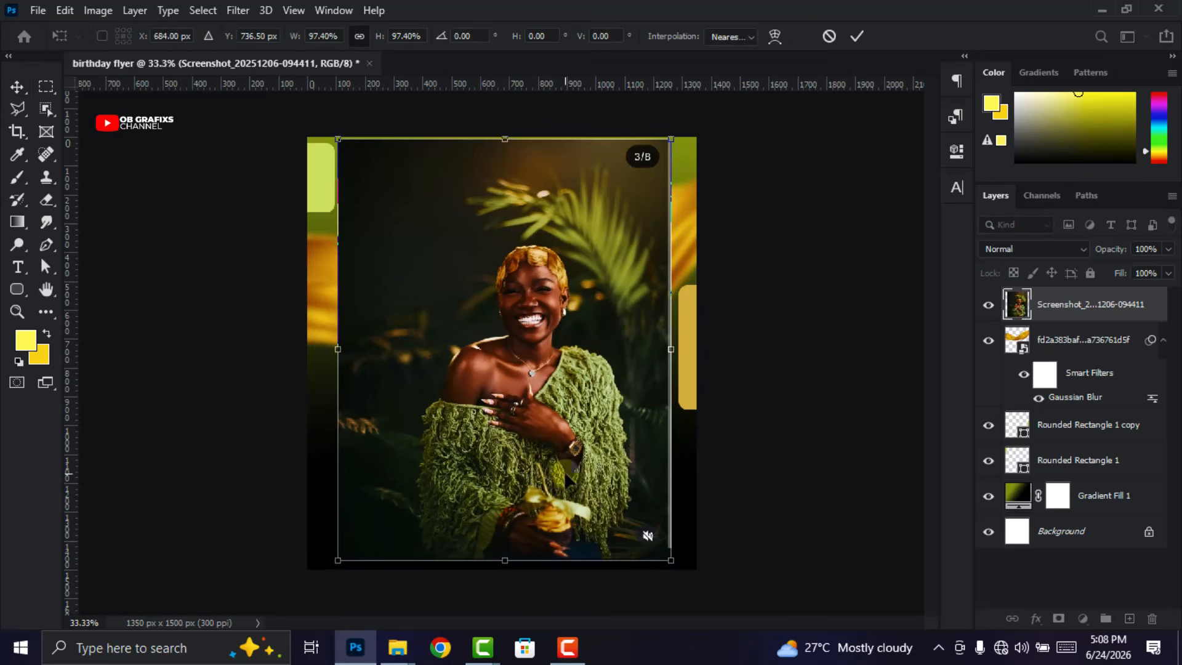
left_click(855, 40)
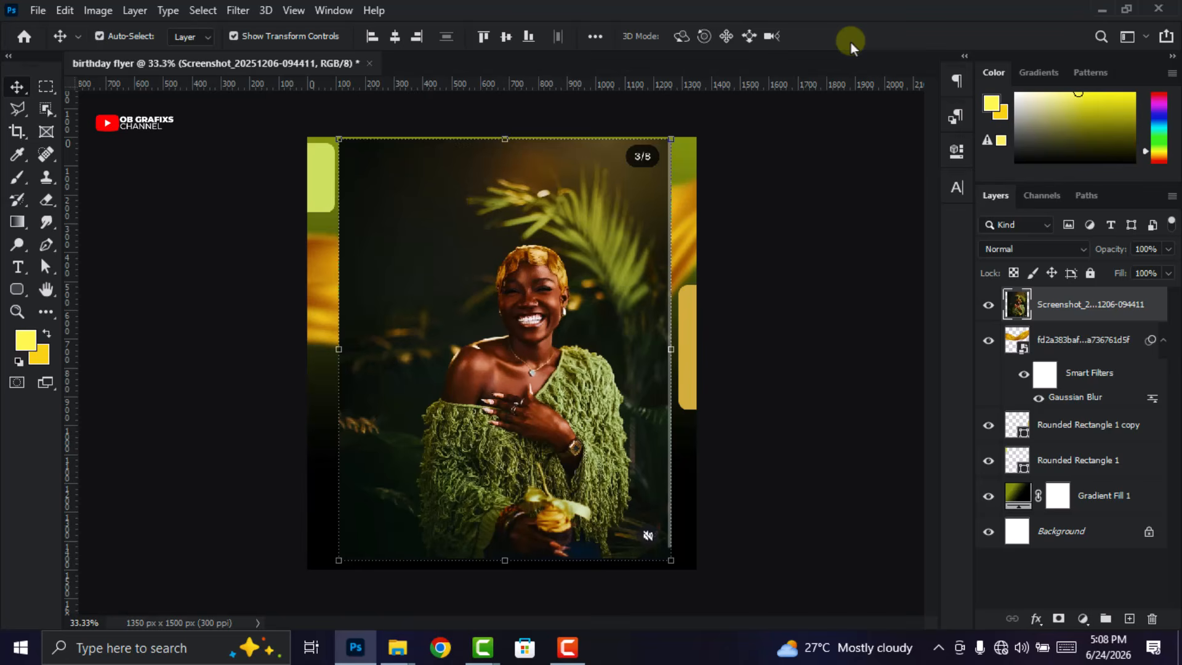
left_click_drag(571, 339, 573, 343)
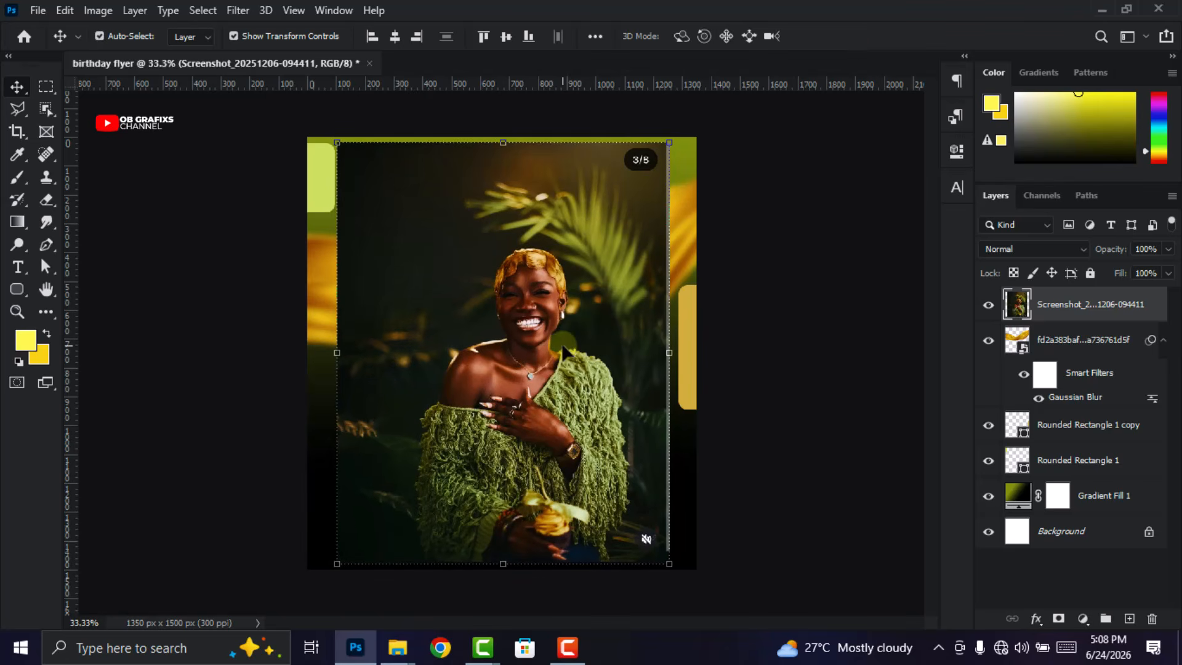
left_click_drag(546, 386, 547, 385)
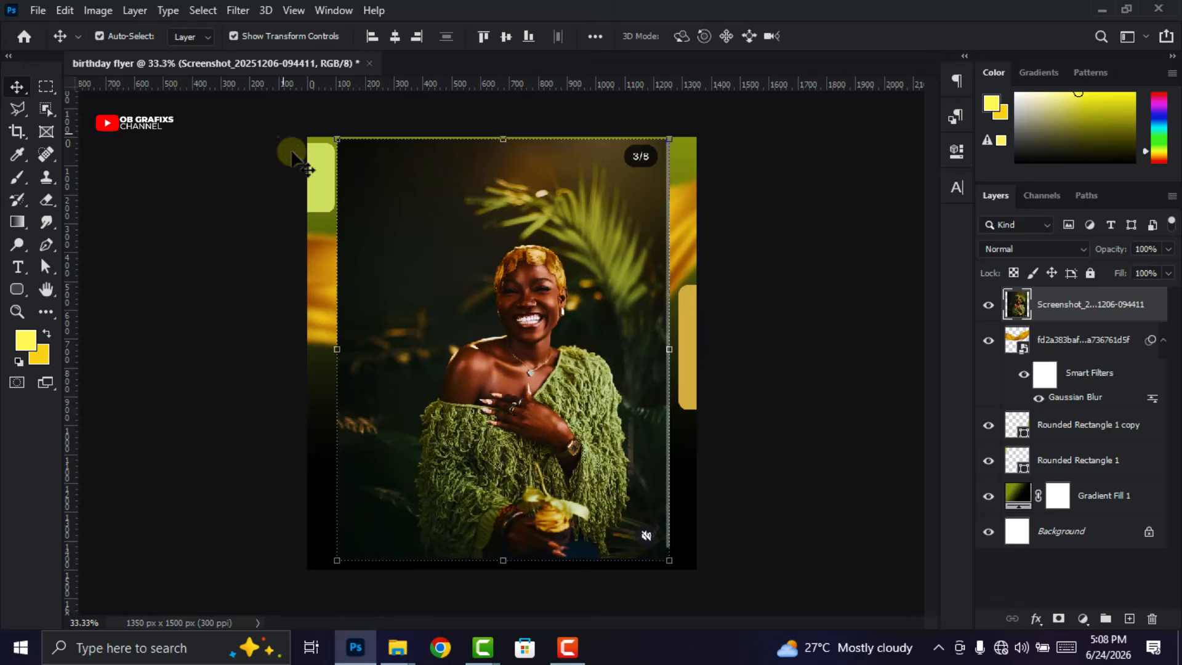
Select the subject of the portrait photo, mask out its background, and move the cut-out woman up toward the ribbon's center
left_click(204, 13)
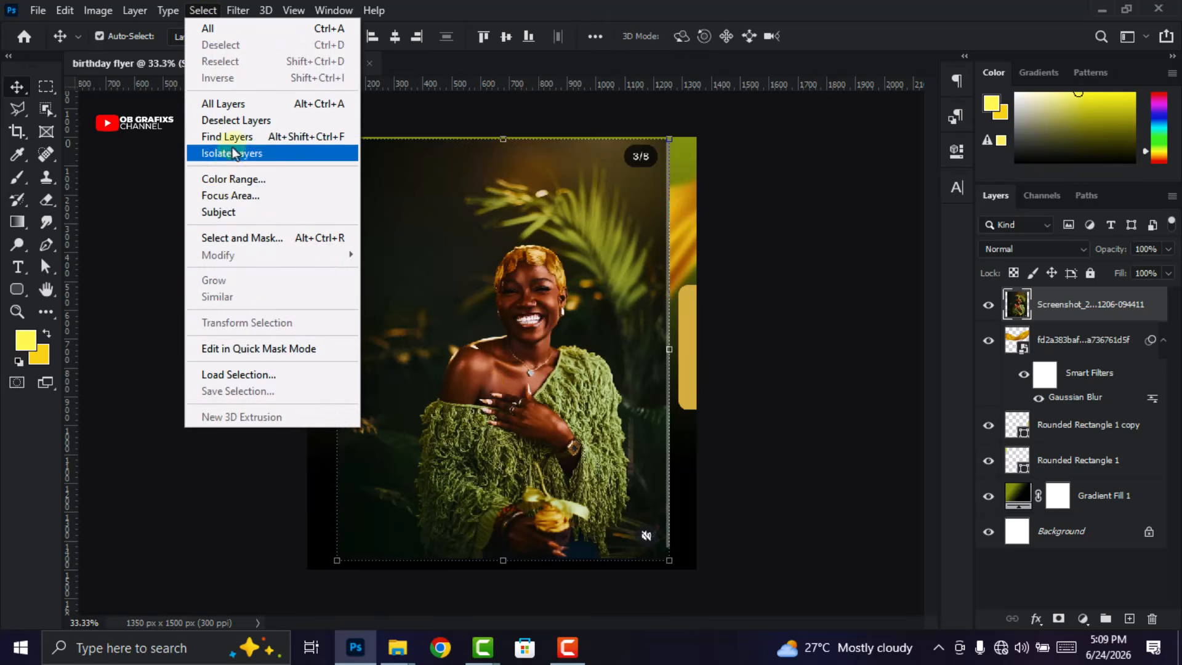
left_click(225, 212)
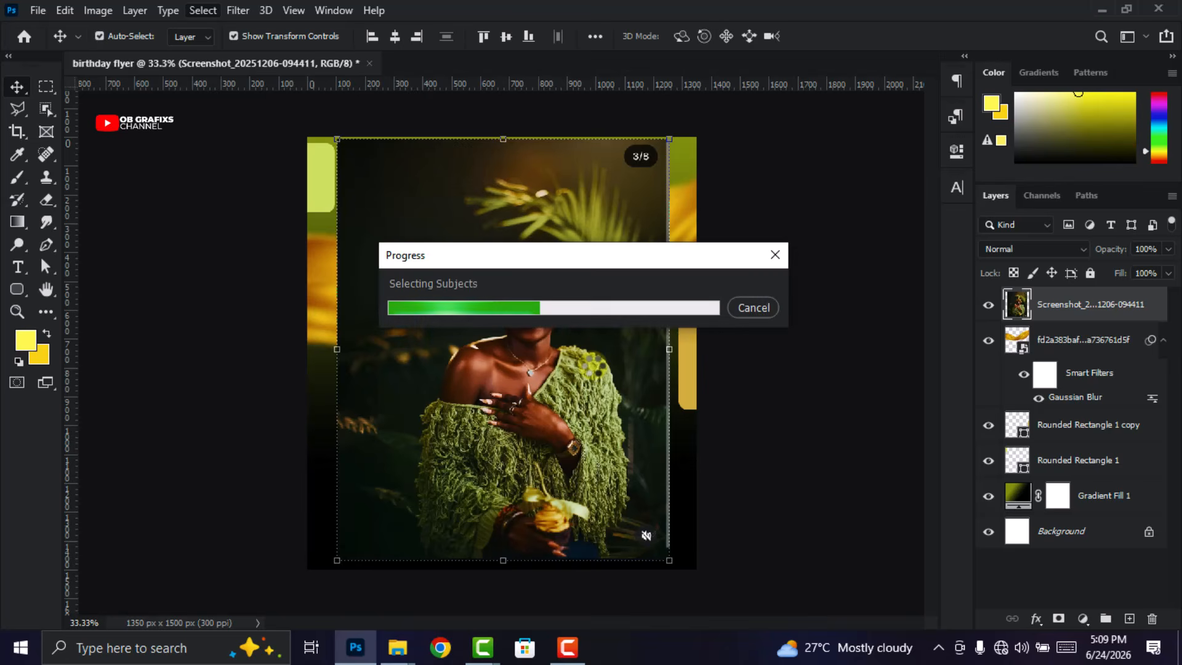
left_click(1058, 618)
left_click_drag(559, 438, 531, 363)
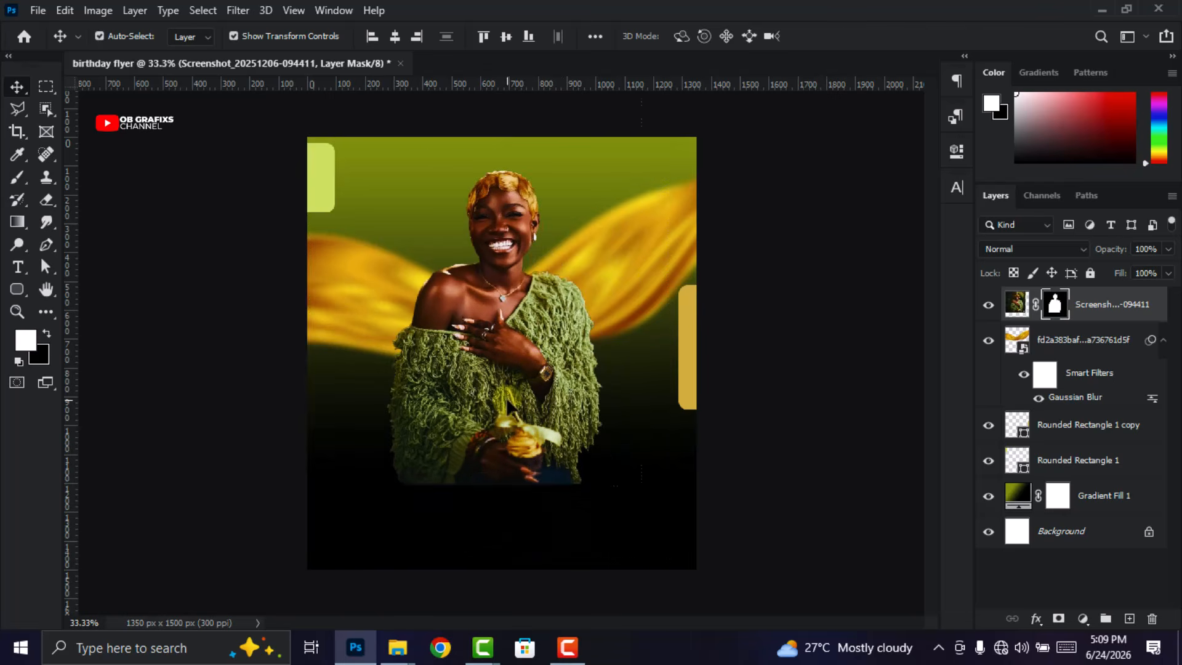
left_click_drag(510, 407, 510, 421)
Convert the masked portrait layer to a smart object and rasterize it
left_click(1093, 314)
right_click(1112, 313)
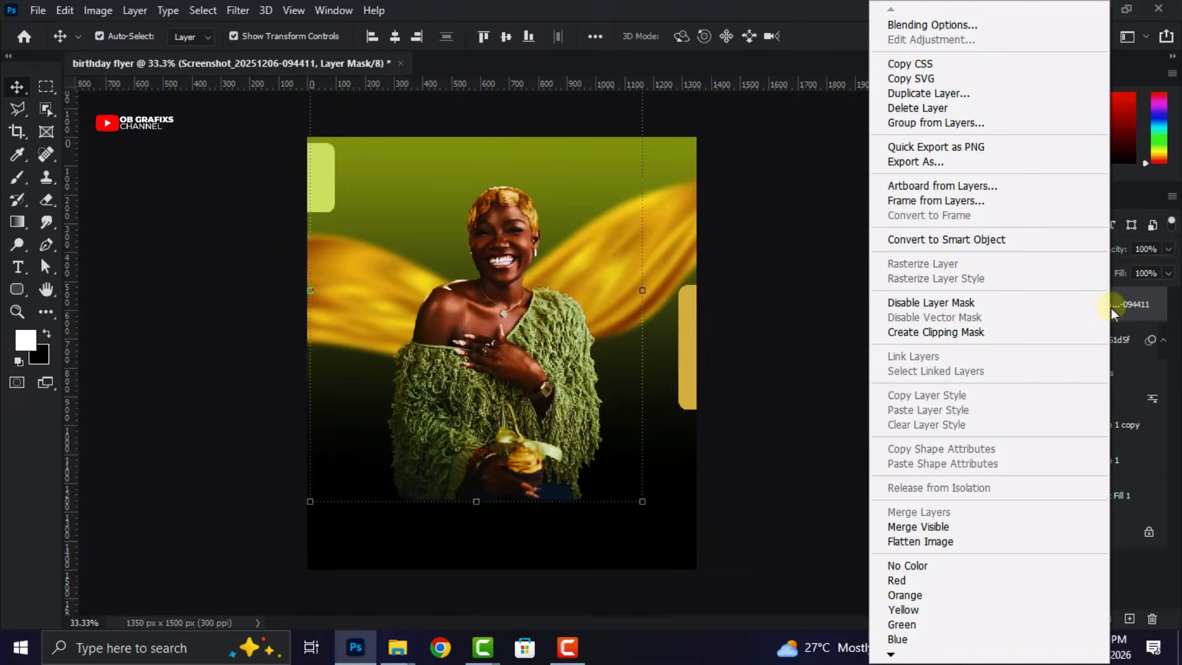
left_click(997, 240)
right_click(1057, 307)
left_click(913, 322)
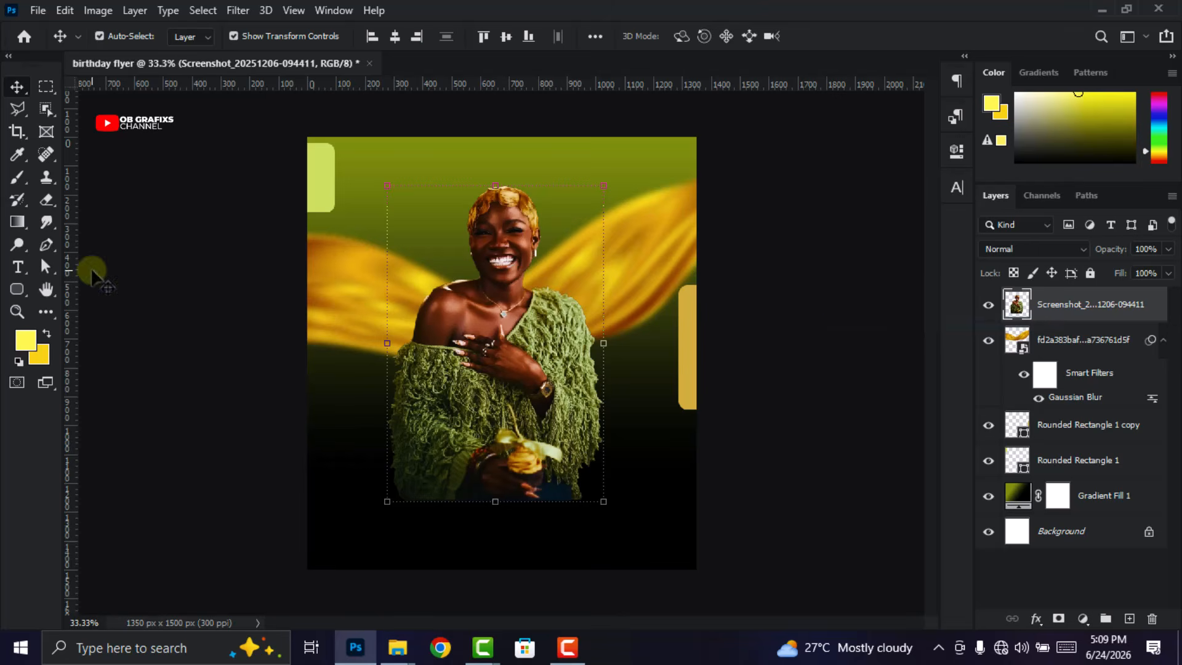
Erase the portrait's lower edge with a 464 px soft round eraser at 0% hardness so it fades into the black background
right_click(46, 199)
left_click(114, 196)
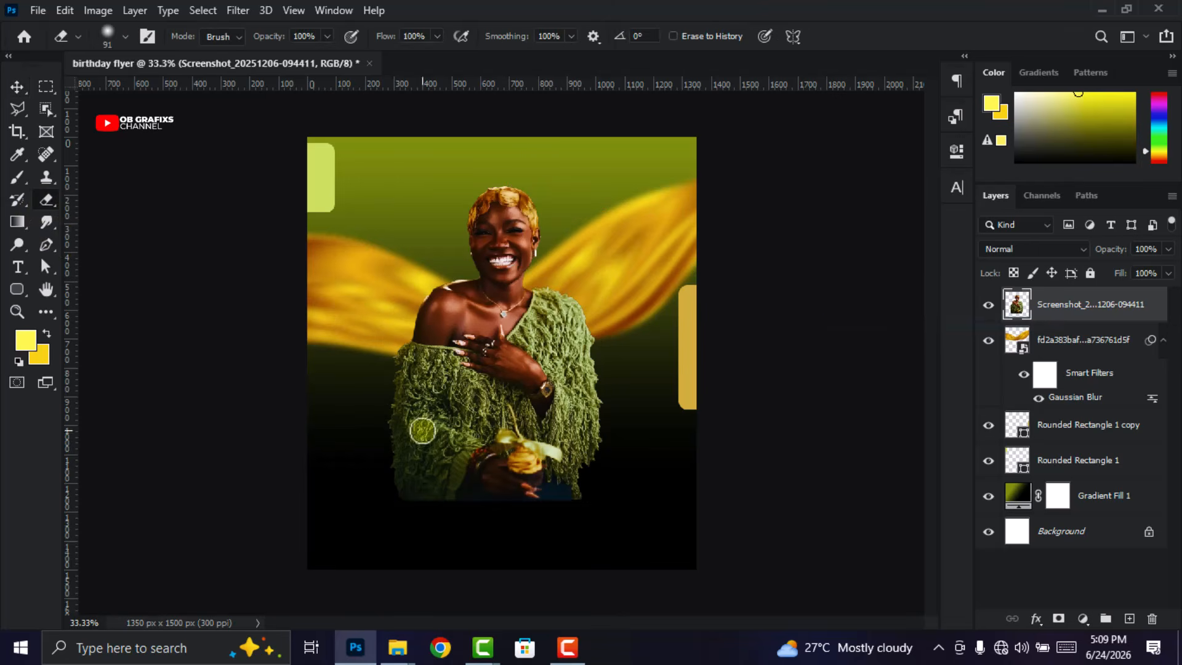
right_click(530, 448)
left_click(700, 390)
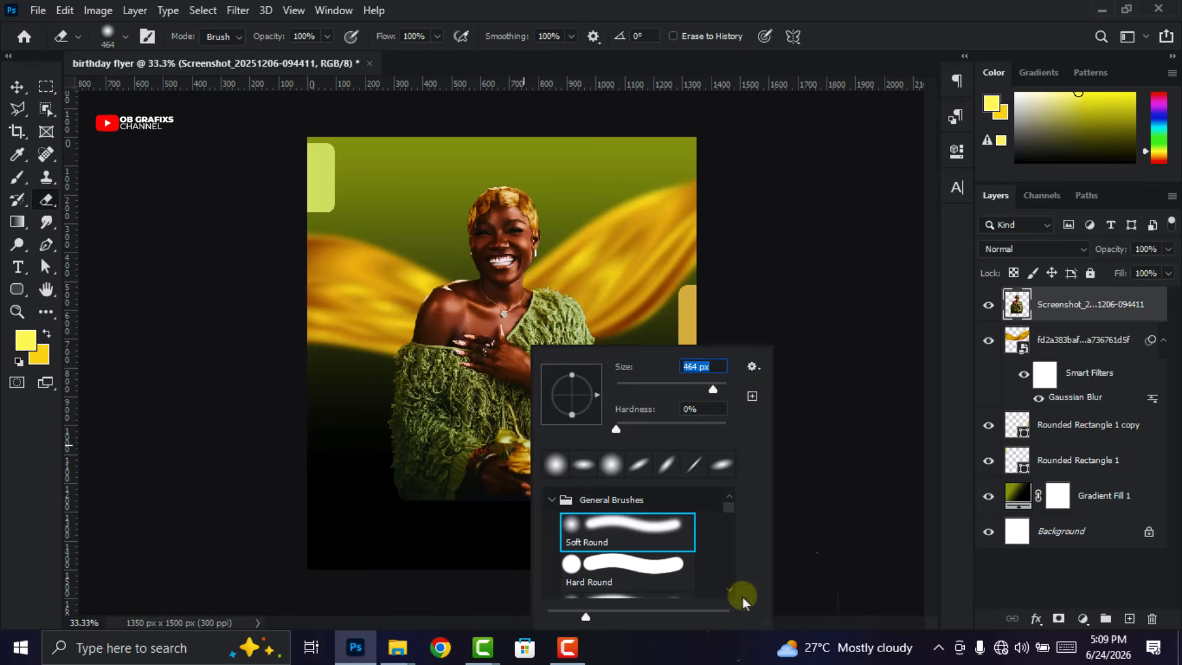
left_click(887, 21)
left_click(579, 496)
mouse_move(477, 496)
left_mouse_down()
mouse_move(314, 497)
mouse_move(572, 490)
mouse_move(446, 503)
mouse_move(339, 489)
mouse_move(398, 485)
mouse_move(367, 478)
mouse_move(396, 476)
mouse_move(679, 480)
mouse_move(463, 502)
mouse_move(492, 480)
mouse_move(379, 490)
mouse_move(377, 465)
mouse_move(556, 497)
mouse_move(617, 468)
mouse_move(497, 446)
mouse_move(494, 519)
left_mouse_up()
Scale the portrait to about 117%, move it slightly down, and center it horizontally on the canvas
left_click(17, 87)
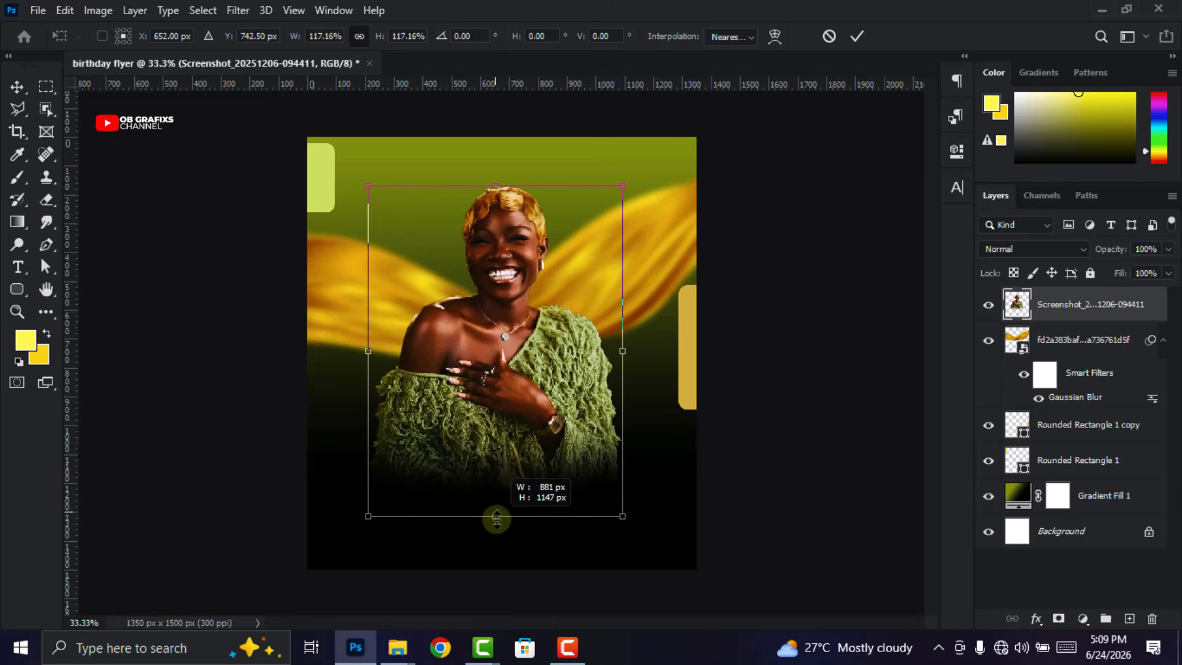
left_click_drag(516, 399, 519, 406)
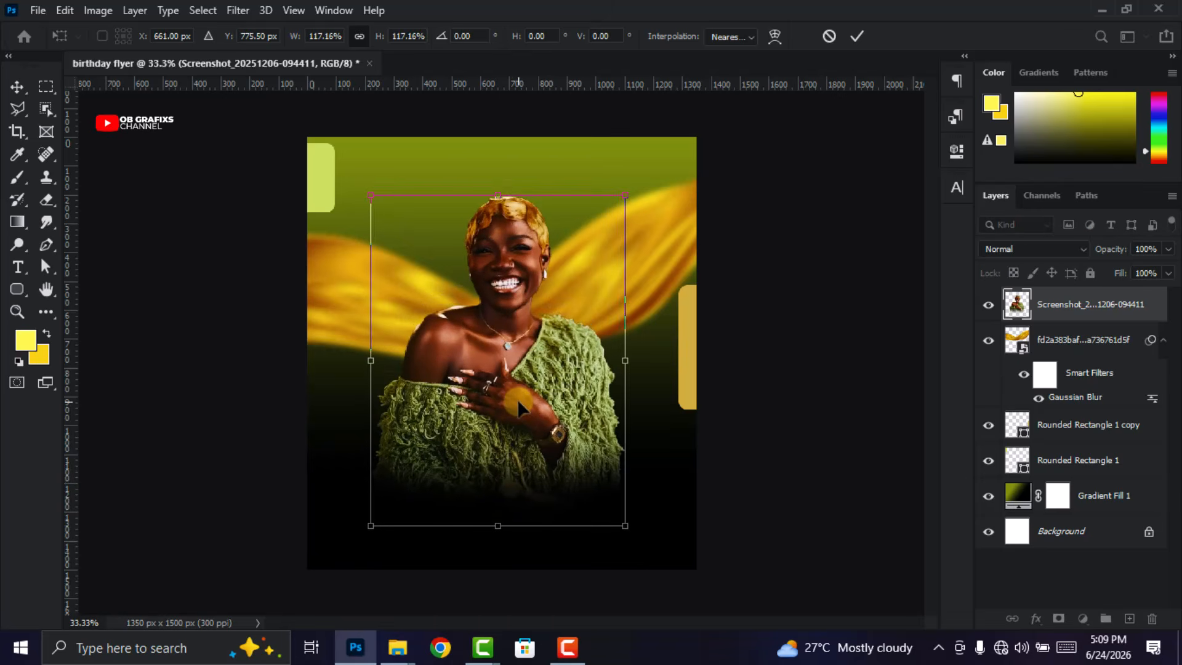
left_click(856, 36)
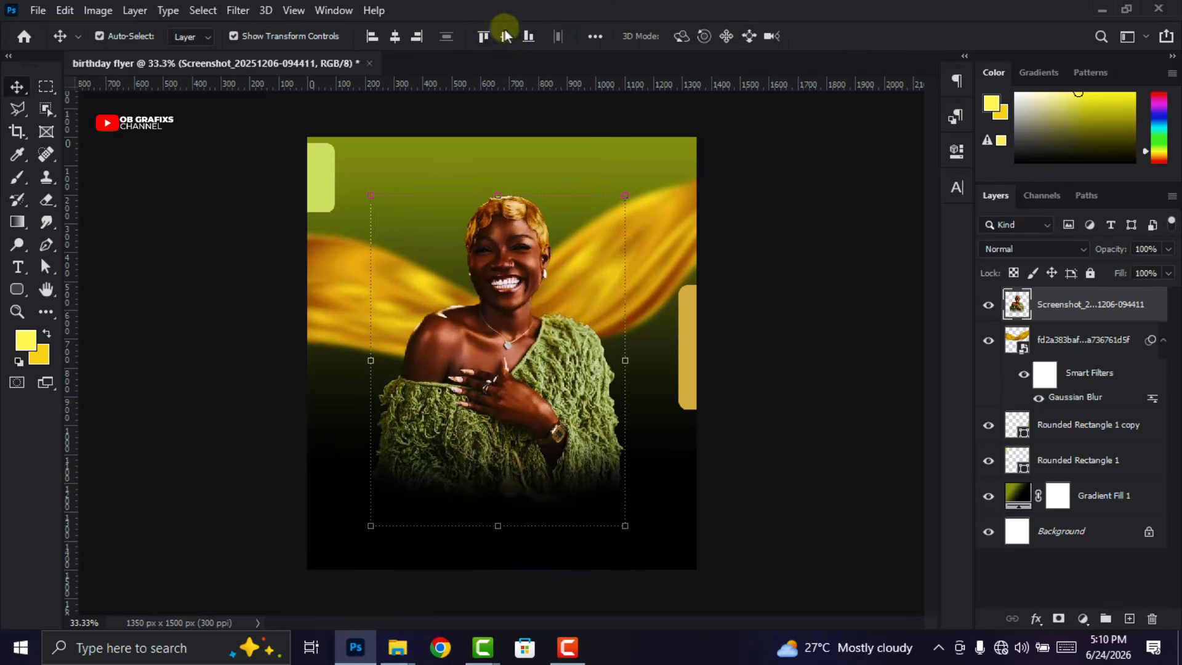
left_click(395, 36)
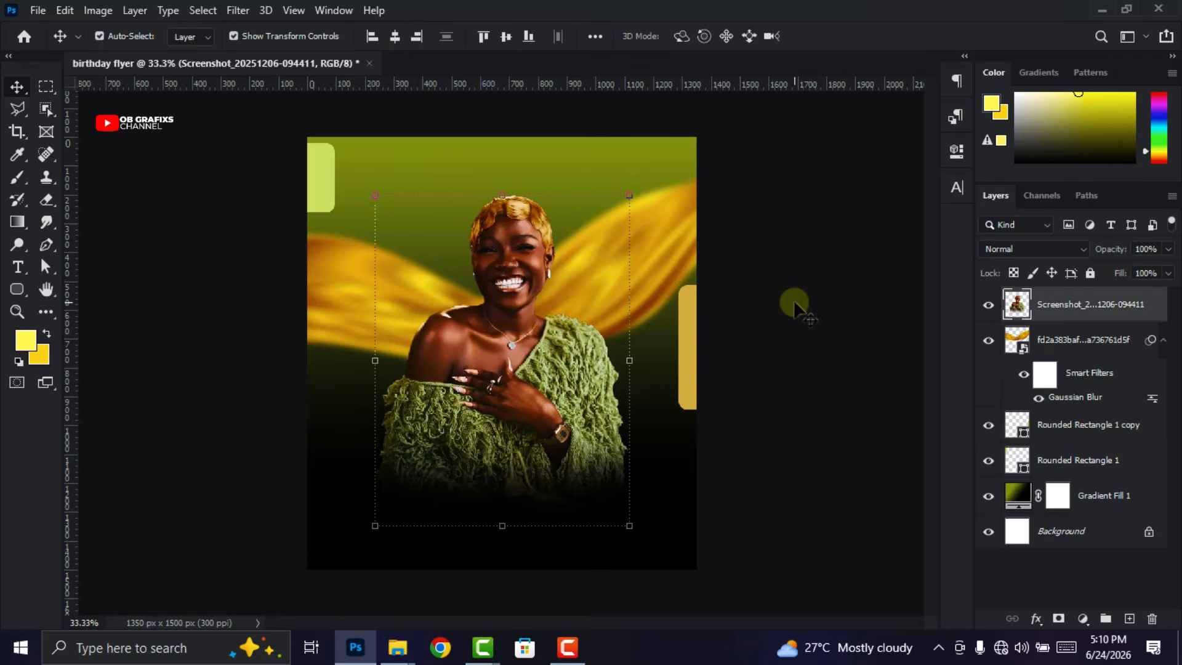
mouse_move(403, 646)
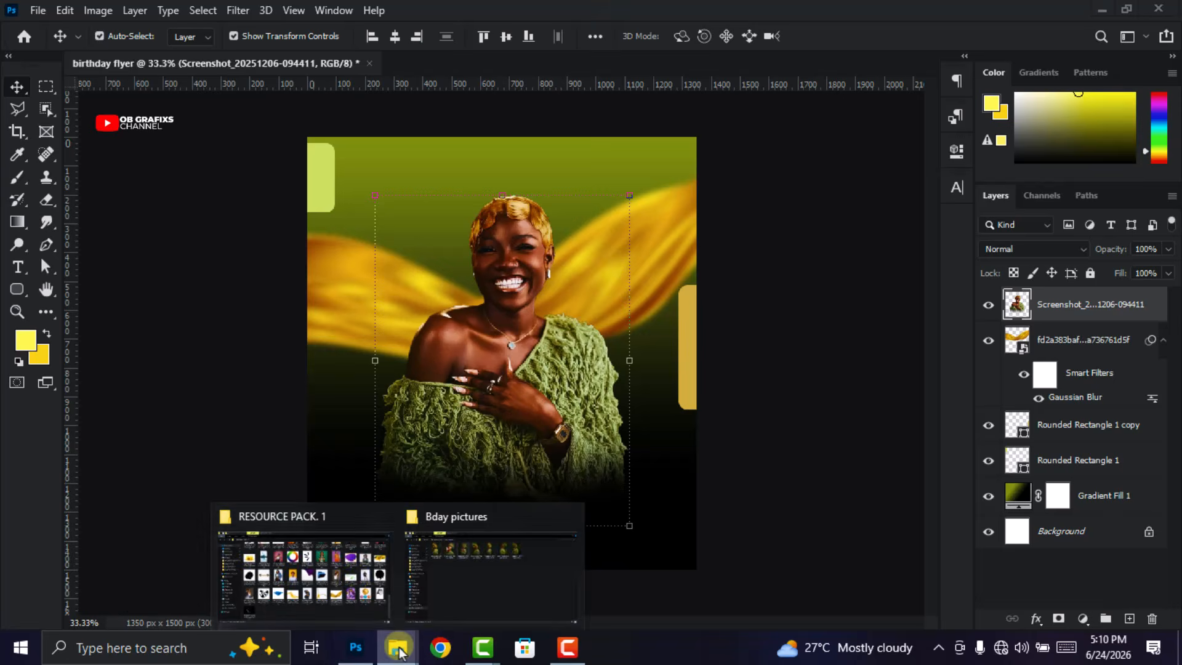
left_click(354, 578)
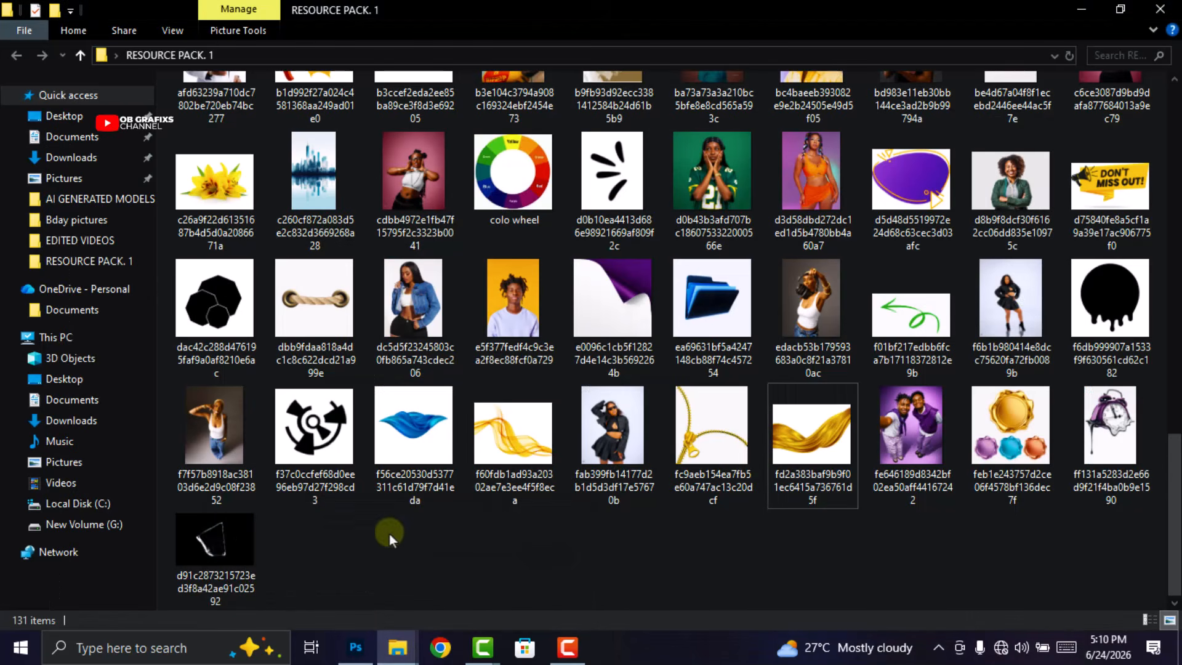
left_click_drag(219, 544, 508, 410)
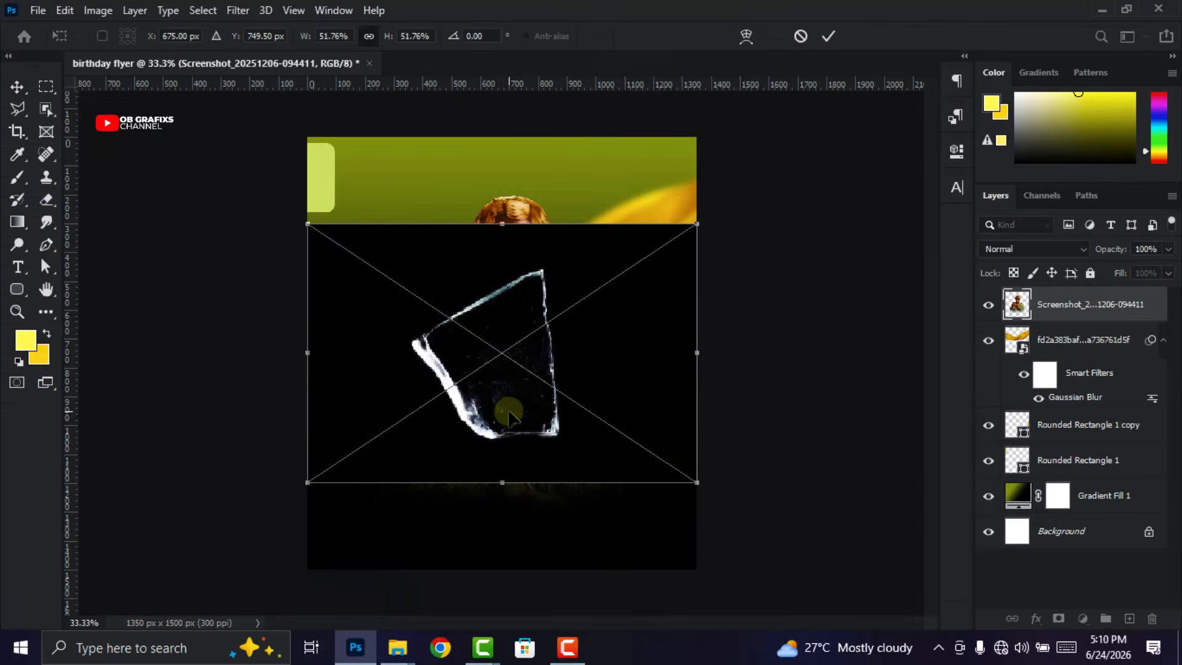
left_click(827, 39)
Scale the glass shard image to about 46.6% and rasterize its layer
left_click_drag(700, 479, 657, 456)
left_click_drag(430, 324, 439, 341)
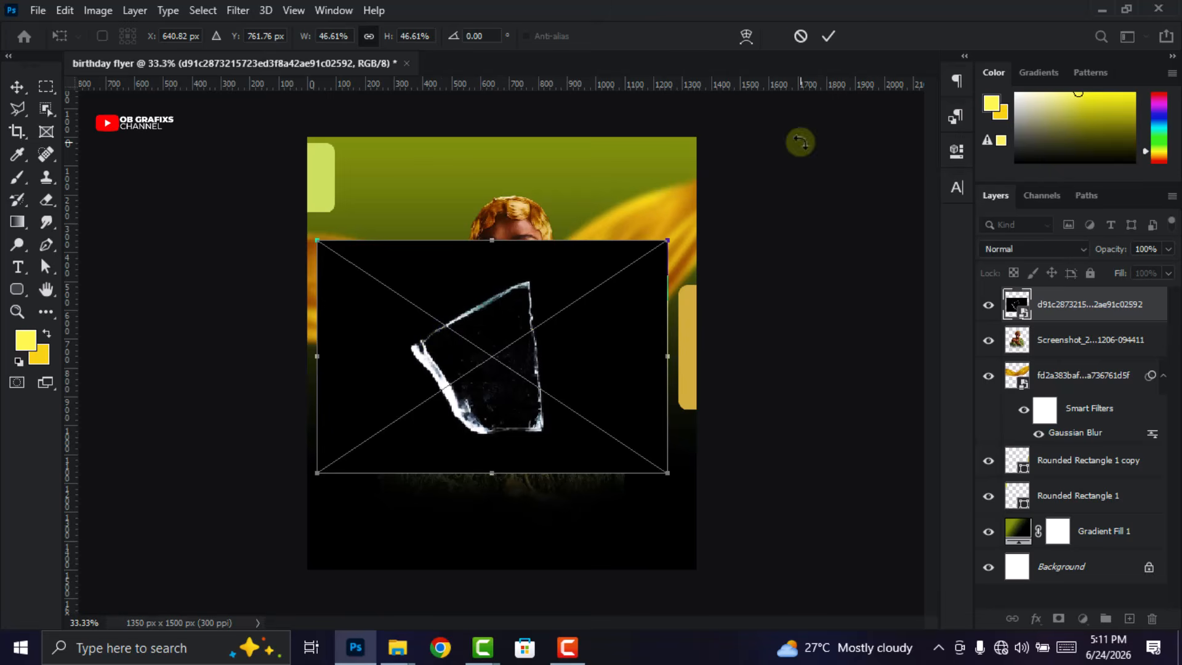
left_click(829, 37)
right_click(1084, 317)
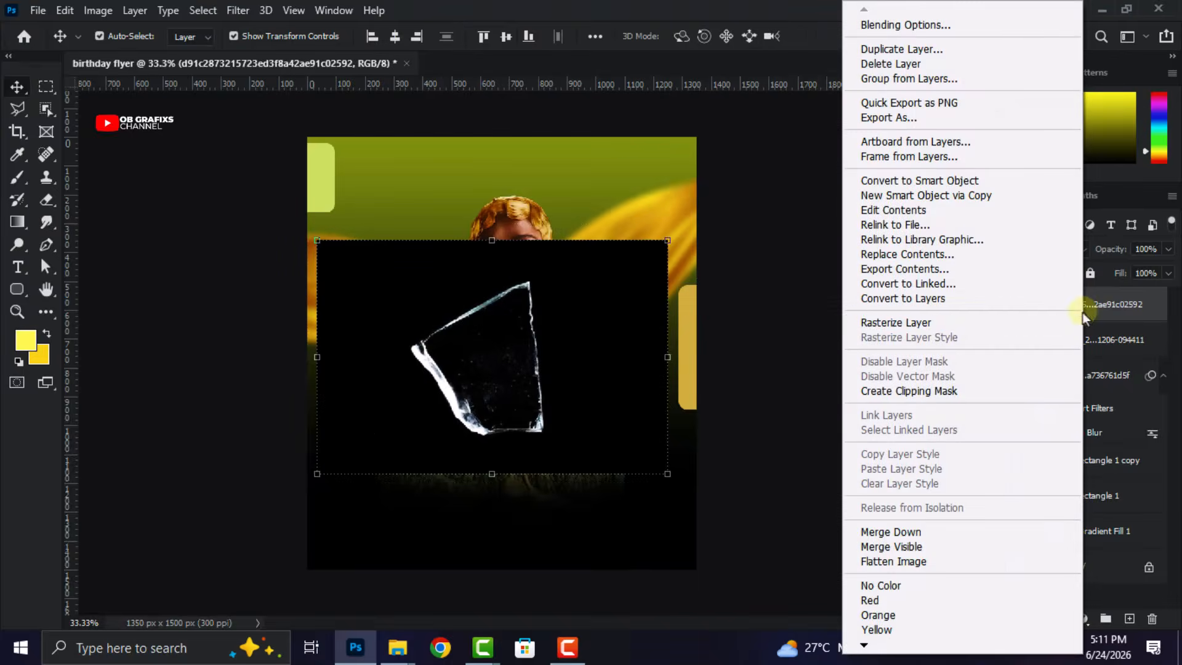
left_click(928, 323)
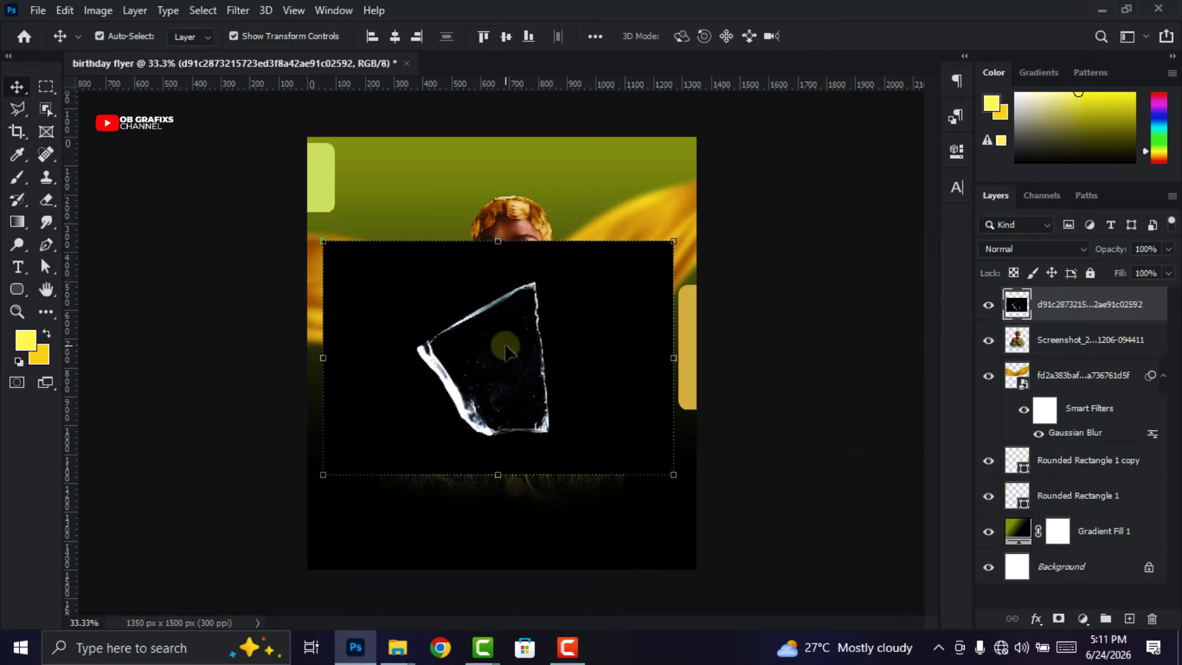
Trace the outer edge of the glass shard with a closed Polygonal Lasso selection
scroll(504, 352, "up", 1)
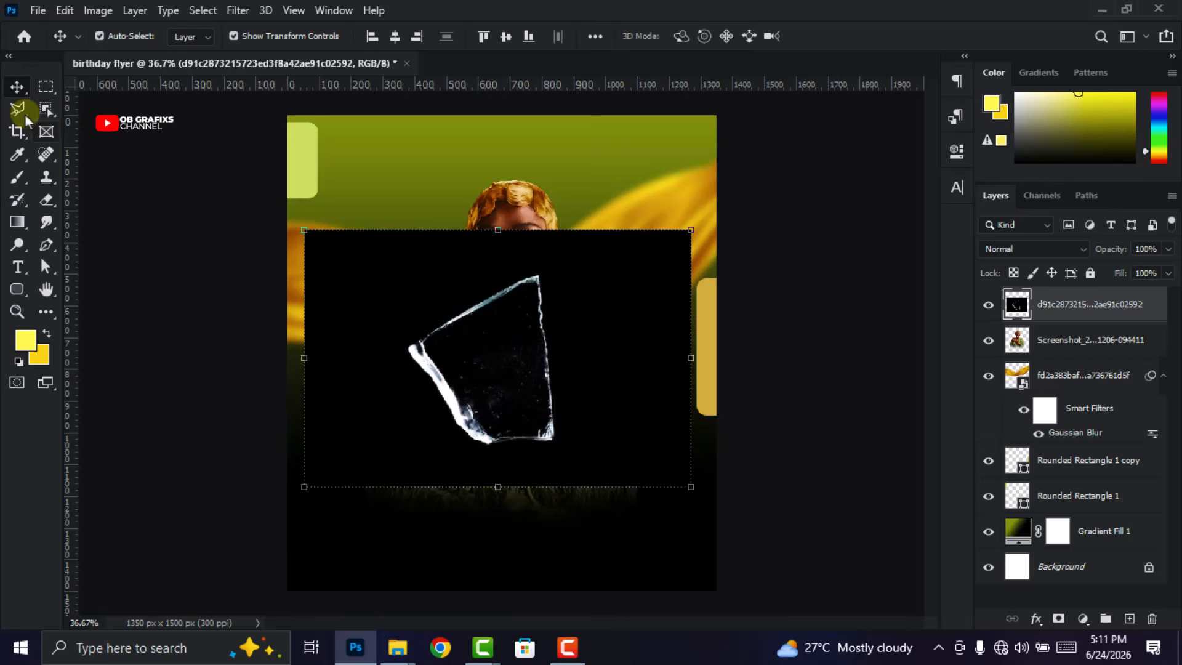
left_click(25, 114)
scroll(573, 417, "up", 3)
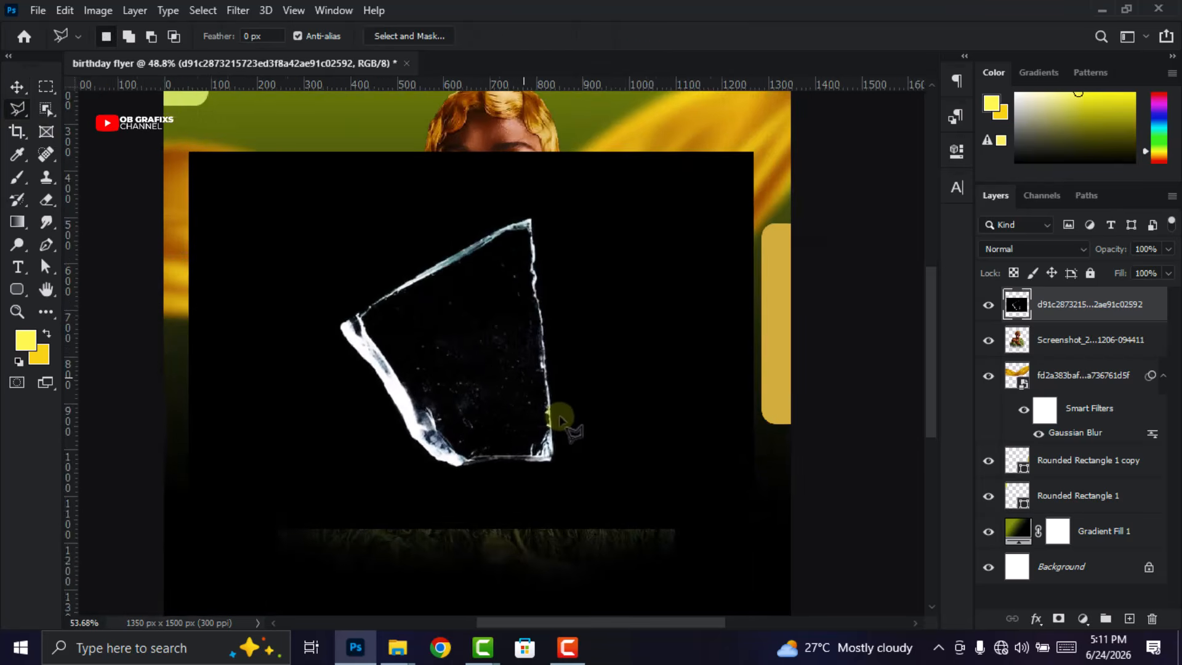
scroll(559, 418, "up", 5)
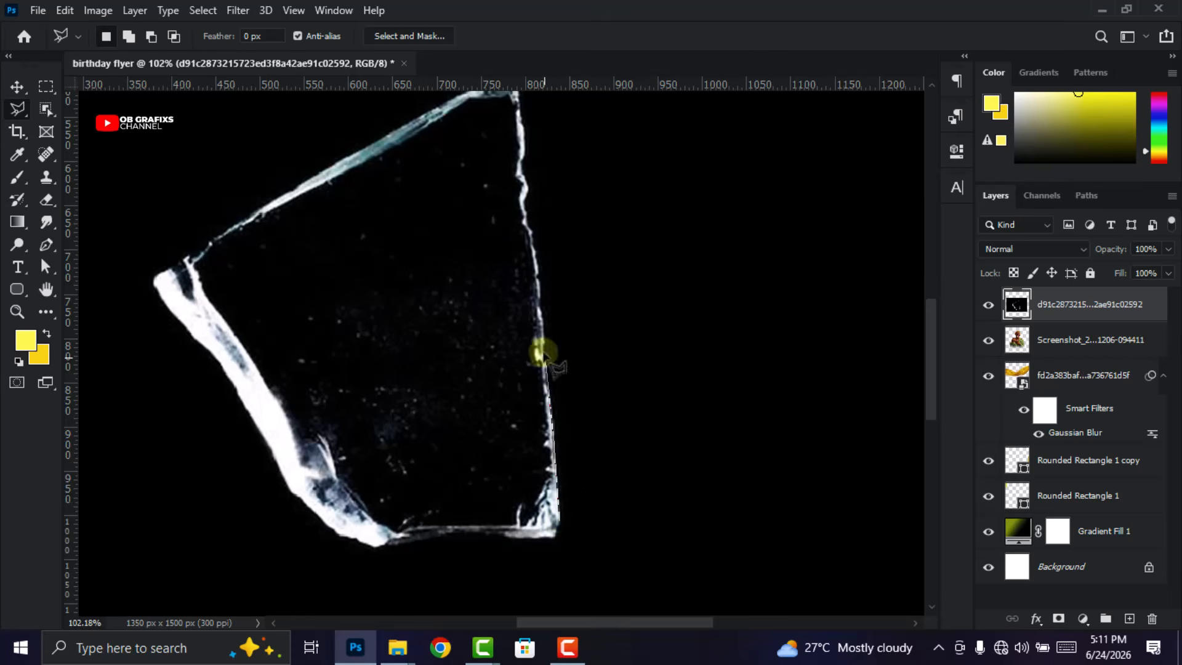
scroll(525, 221, "up", 3)
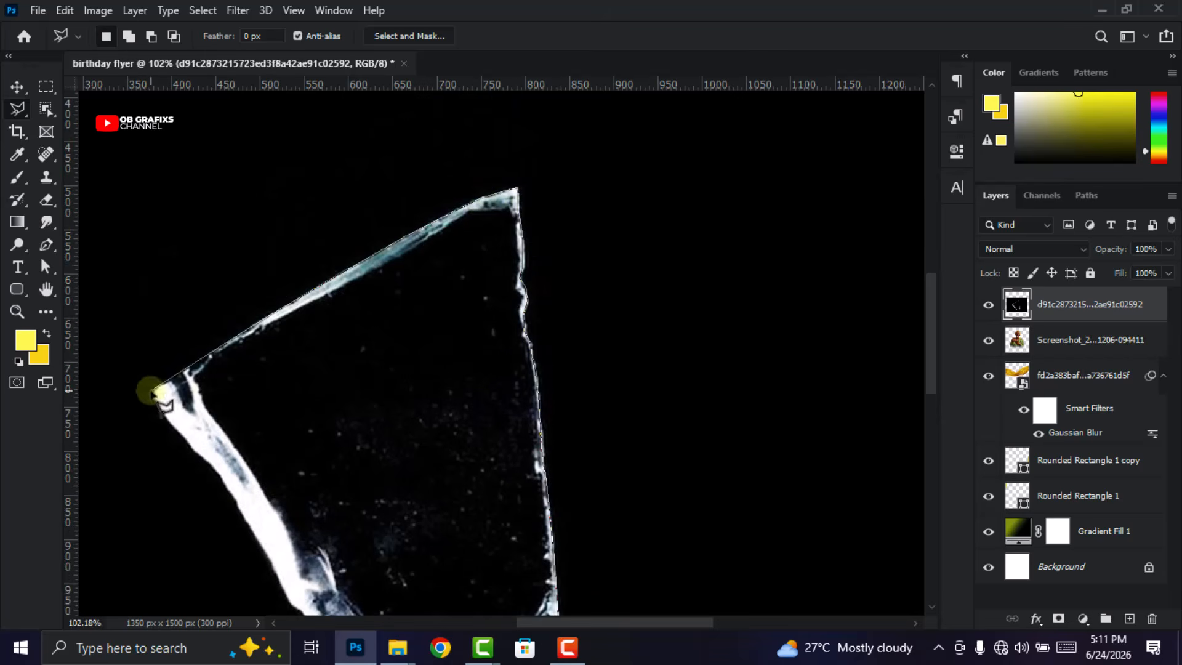
scroll(232, 496, "down", 3)
left_click(373, 574)
left_click(555, 563)
left_click(559, 548)
scroll(461, 305, "down", 2)
Put the selected glass shard on its own layer and remove the surrounding black image layer
right_click(449, 299)
left_click(537, 429)
key("v")
scroll(557, 343, "down", 1)
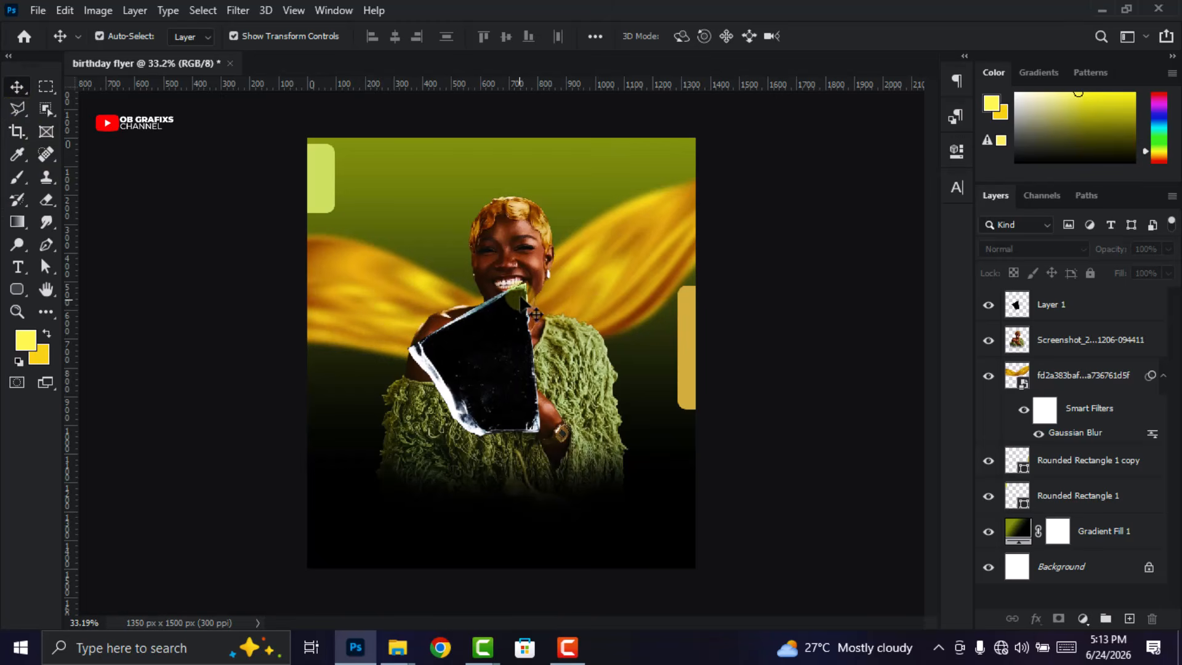
Scale the glass shard to about 58% and position it over the woman's bare shoulder
scroll(522, 314, "up", 1)
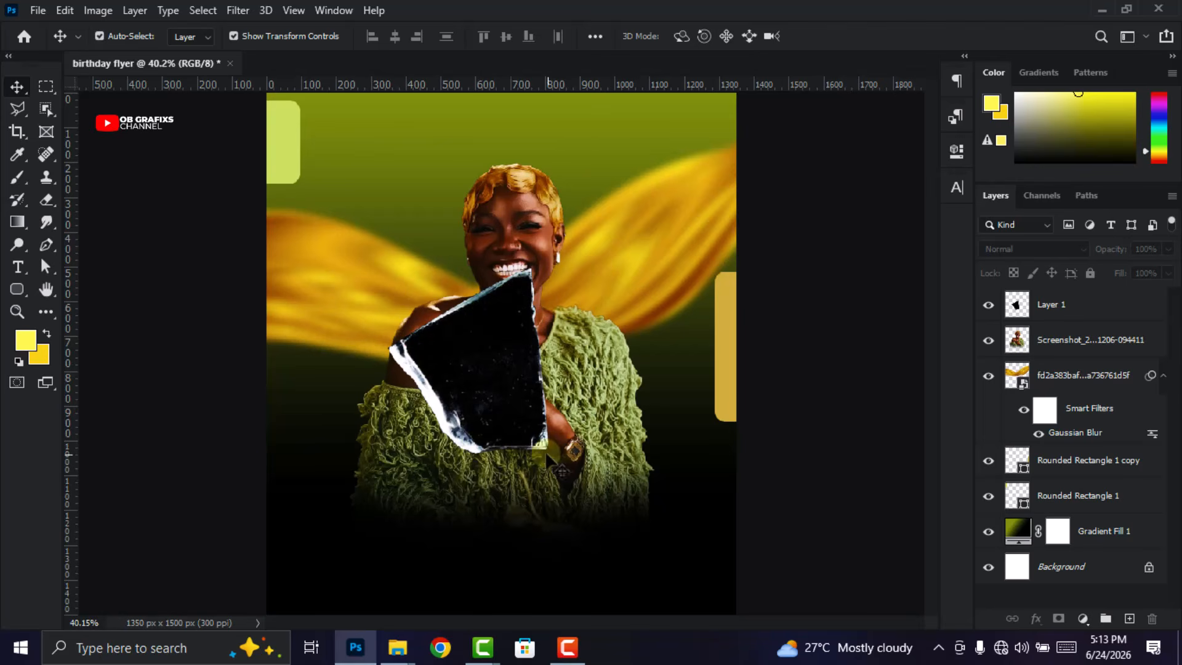
scroll(550, 359, "down", 1)
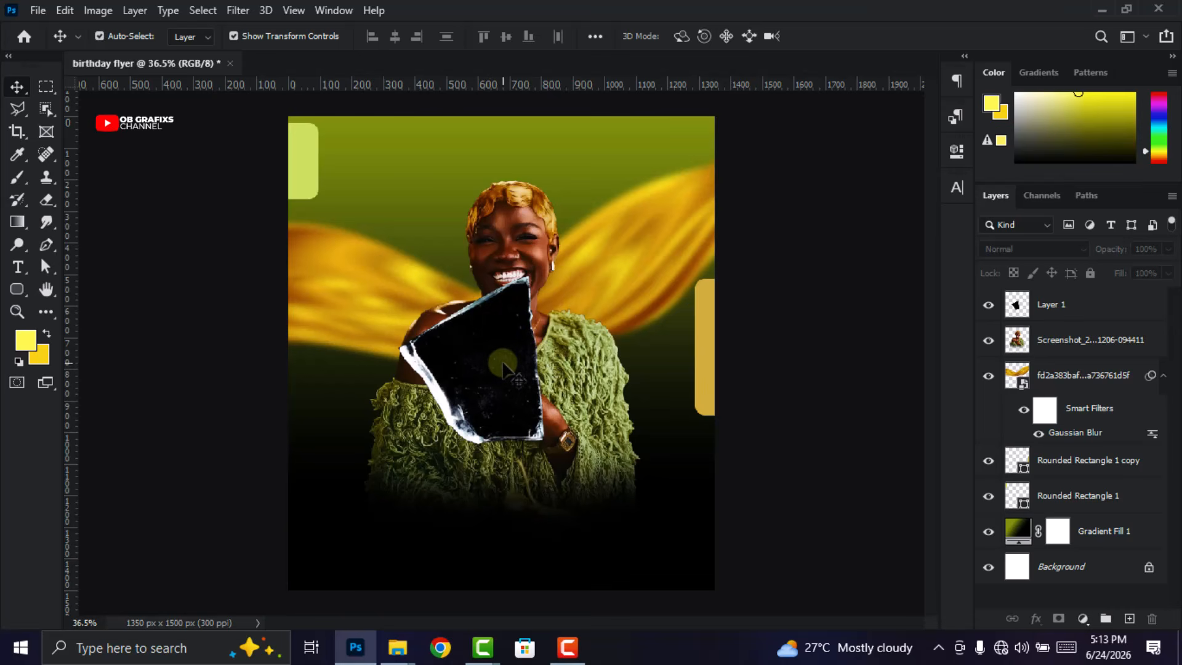
scroll(500, 363, "down", 1)
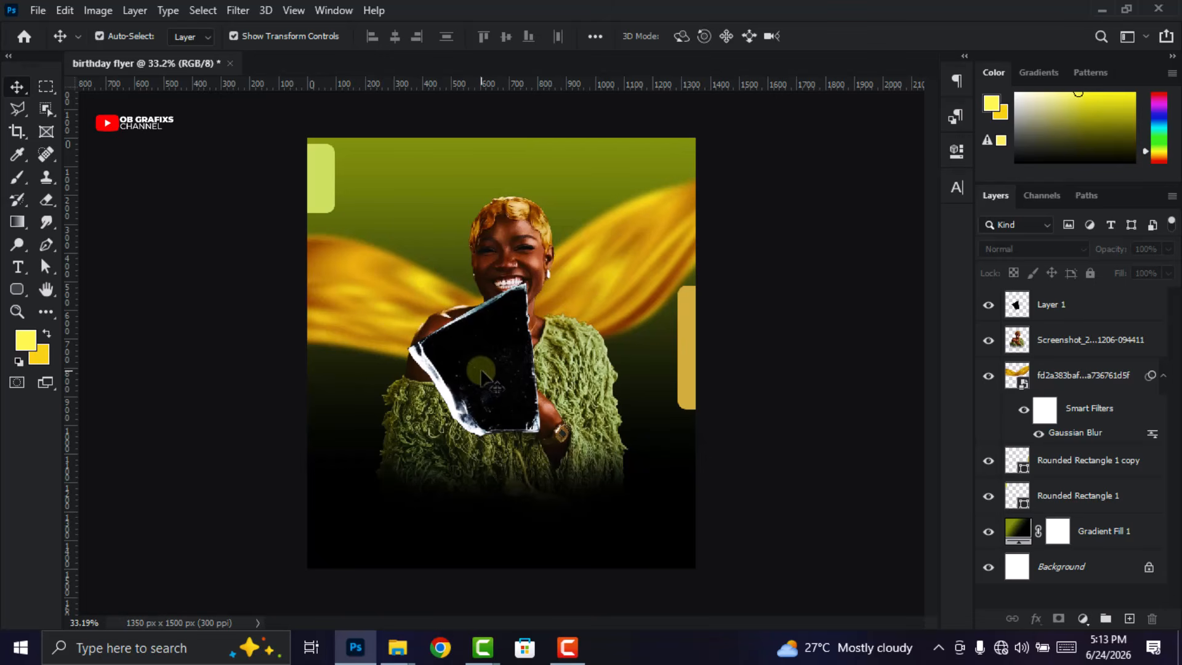
left_click(487, 391)
scroll(502, 363, "up", 1)
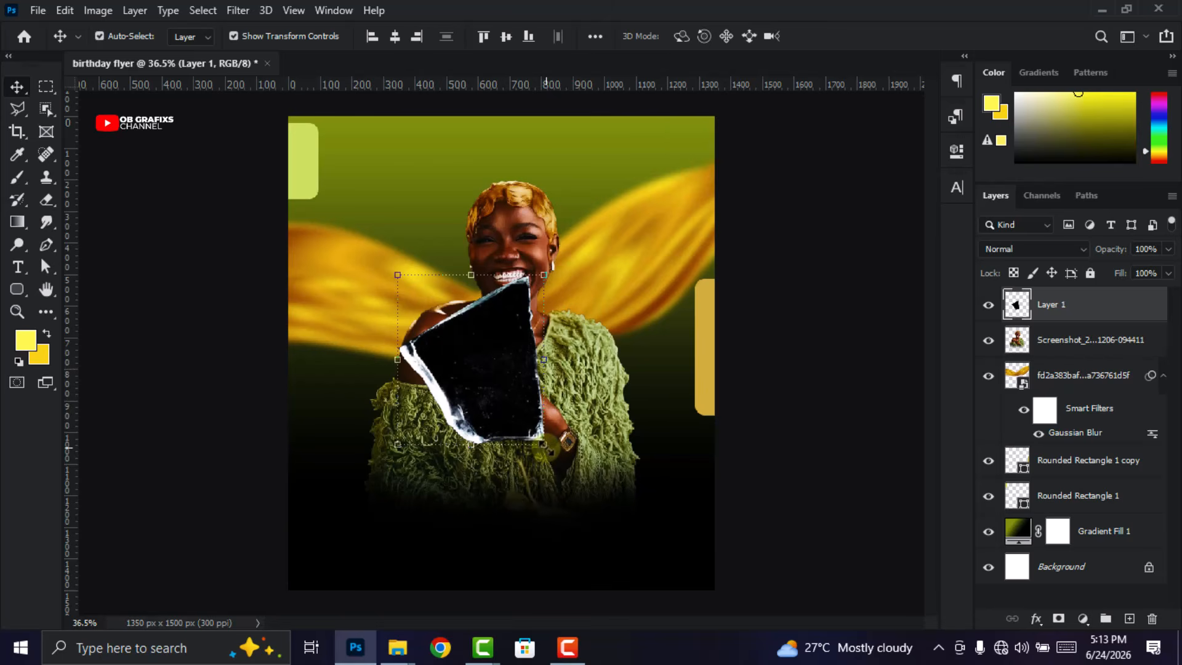
left_click_drag(544, 444, 467, 371)
left_click_drag(450, 331, 442, 375)
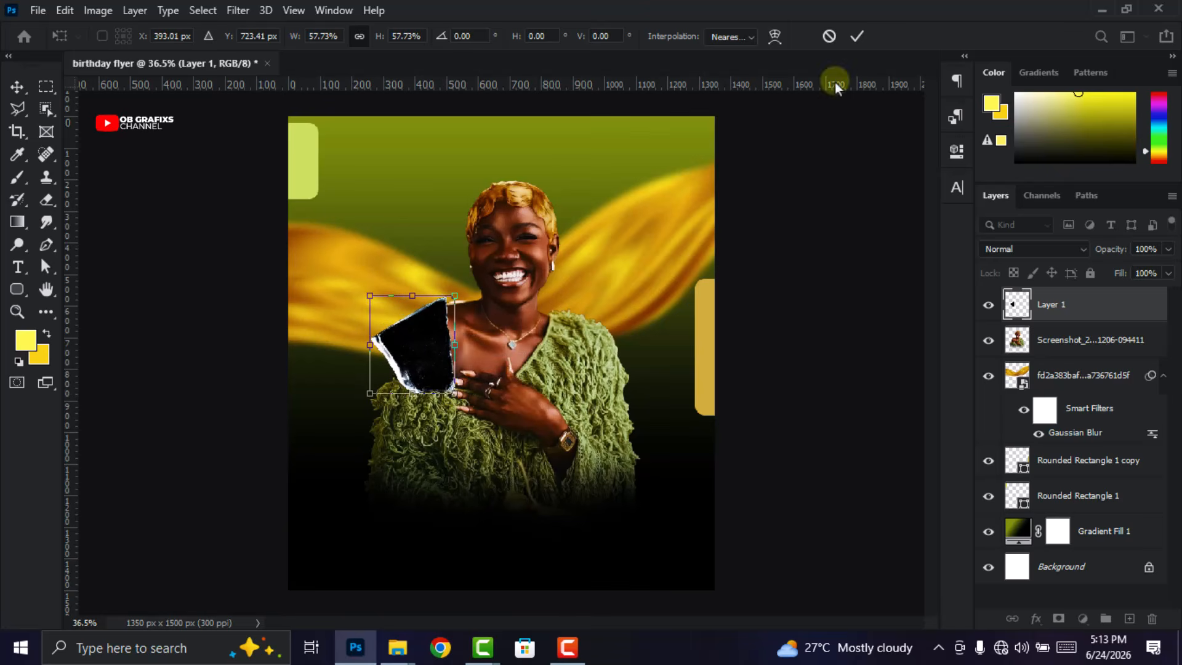
left_click(856, 38)
scroll(897, 385, "down", 2)
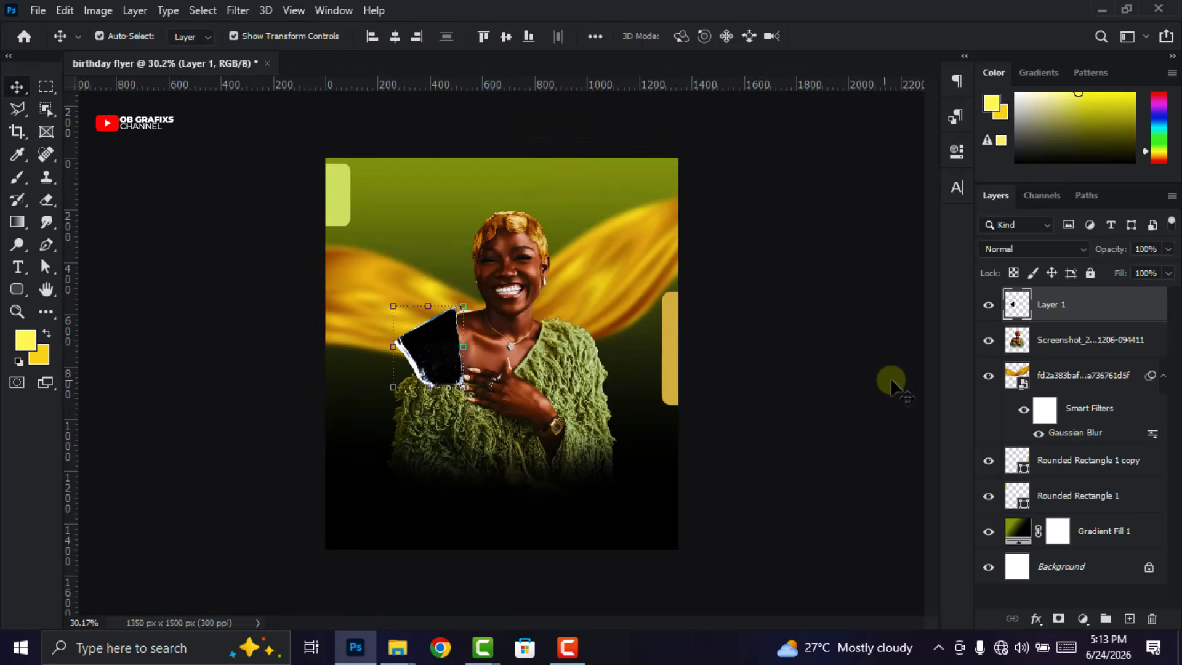
mouse_move(398, 647)
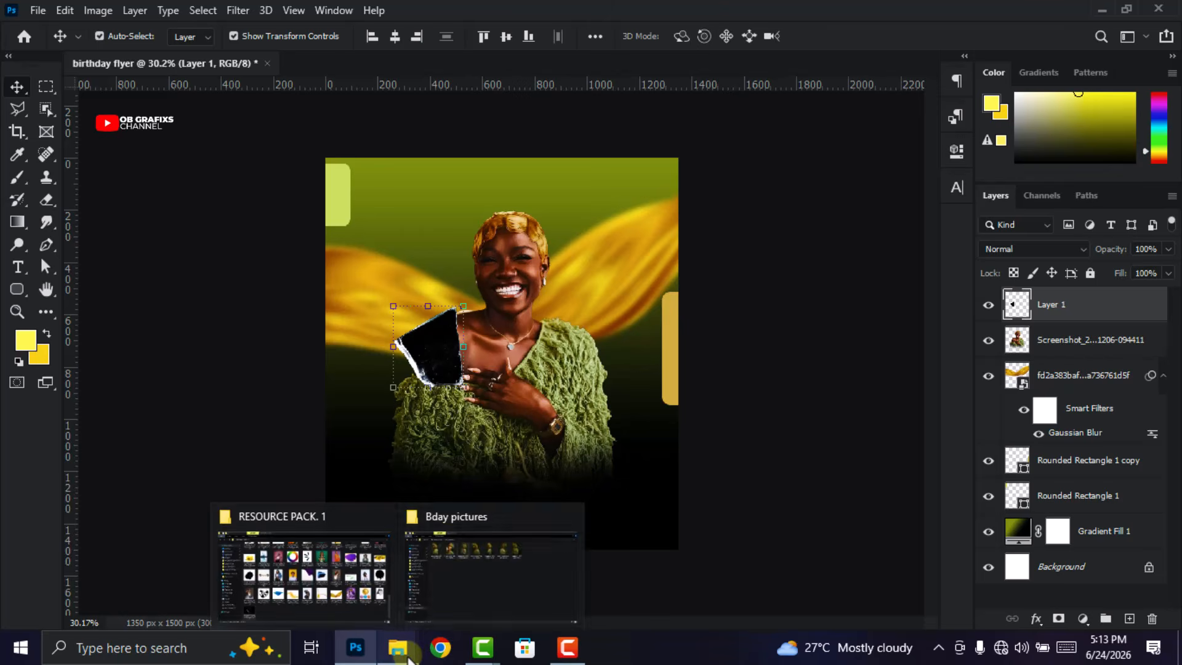
left_click(497, 585)
left_click(607, 360)
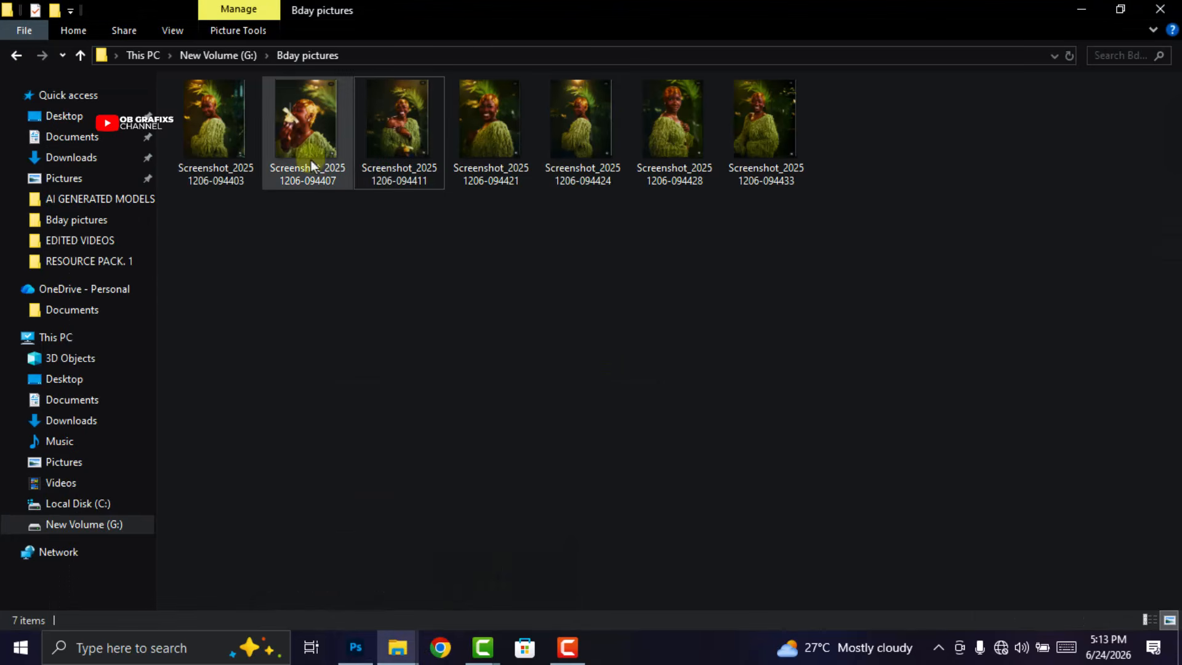
left_click_drag(308, 116, 445, 388)
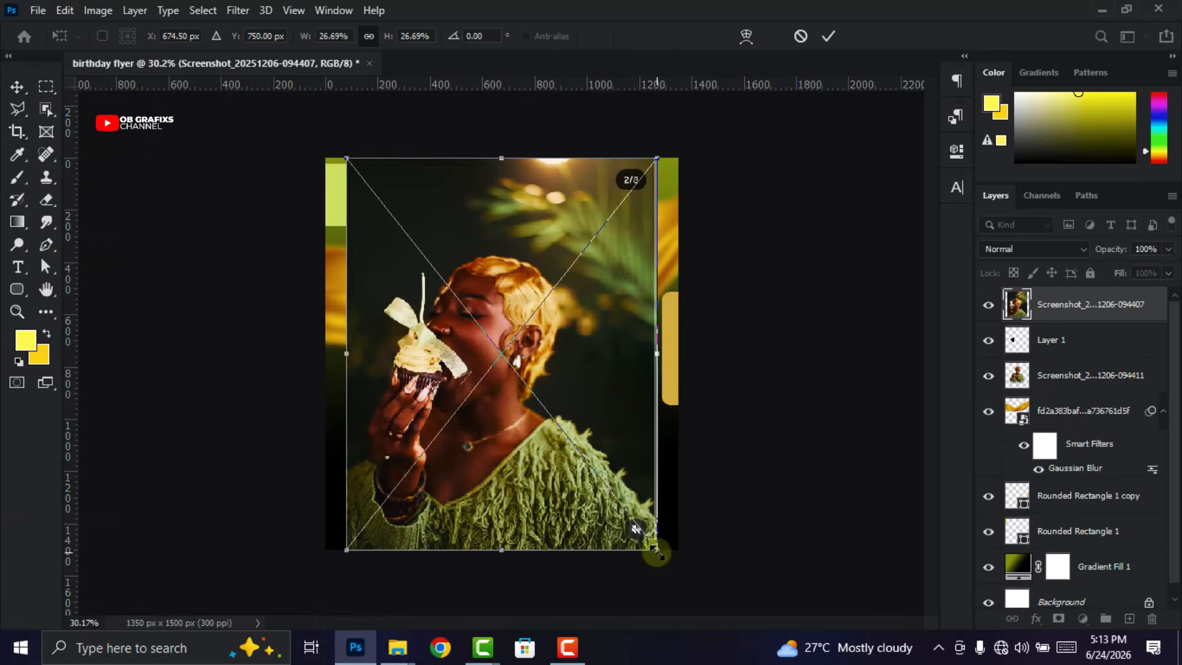
Scale the cupcake photo to about 16.6% over the glass shard and clip it to the shard layer
left_click_drag(537, 448, 515, 424)
left_click_drag(456, 351, 457, 392)
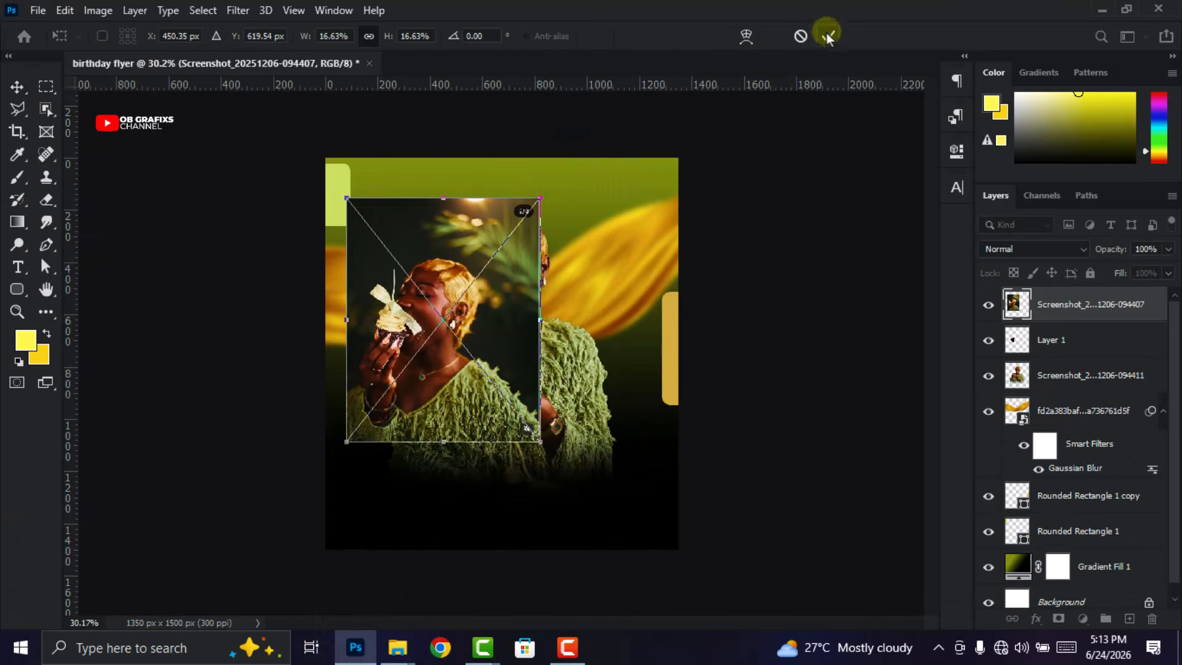
left_click(828, 40)
right_click(1053, 307)
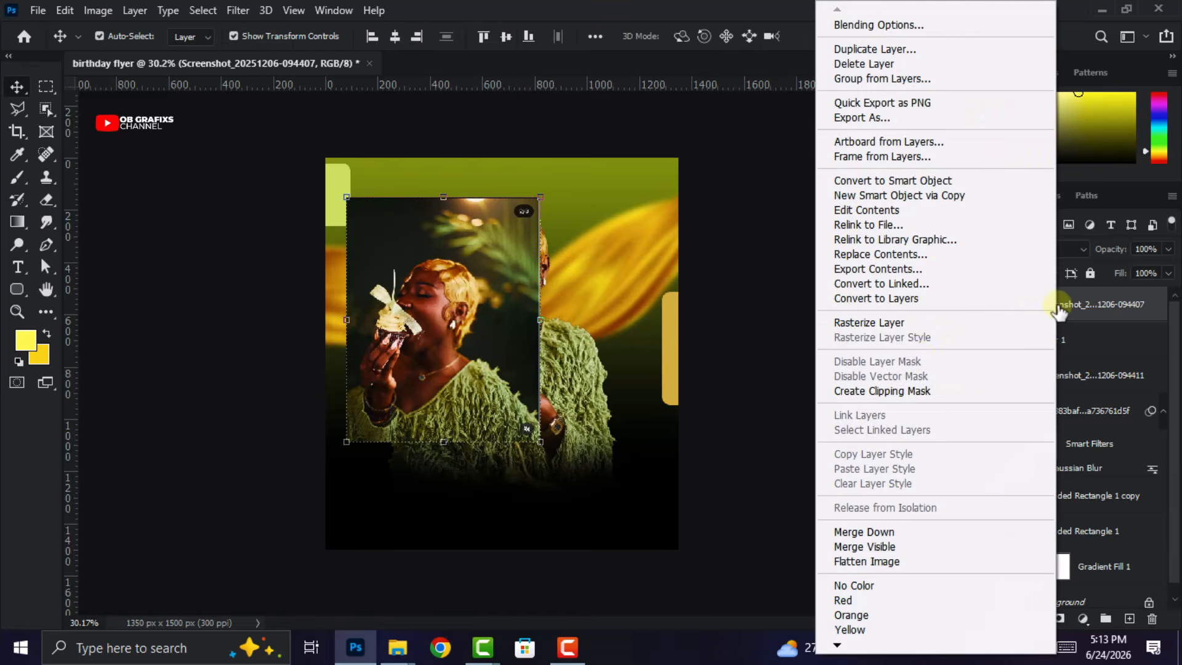
left_click(925, 391)
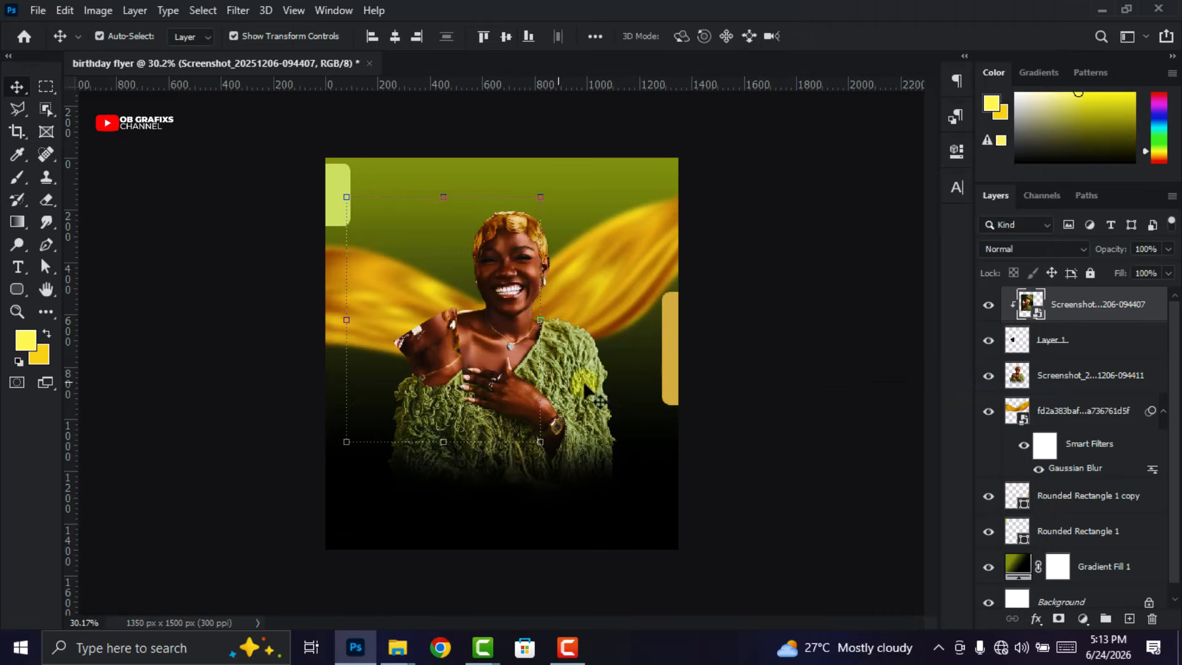
Shrink the clipped cupcake photo to about 6.7% and position it so her face and the cupcake sit inside the shard
left_click_drag(431, 191, 443, 284)
scroll(454, 338, "up", 1)
scroll(454, 339, "up", 1)
left_click_drag(455, 341, 459, 345)
left_click_drag(508, 462, 428, 412)
left_click_drag(423, 371, 426, 364)
left_click(829, 37)
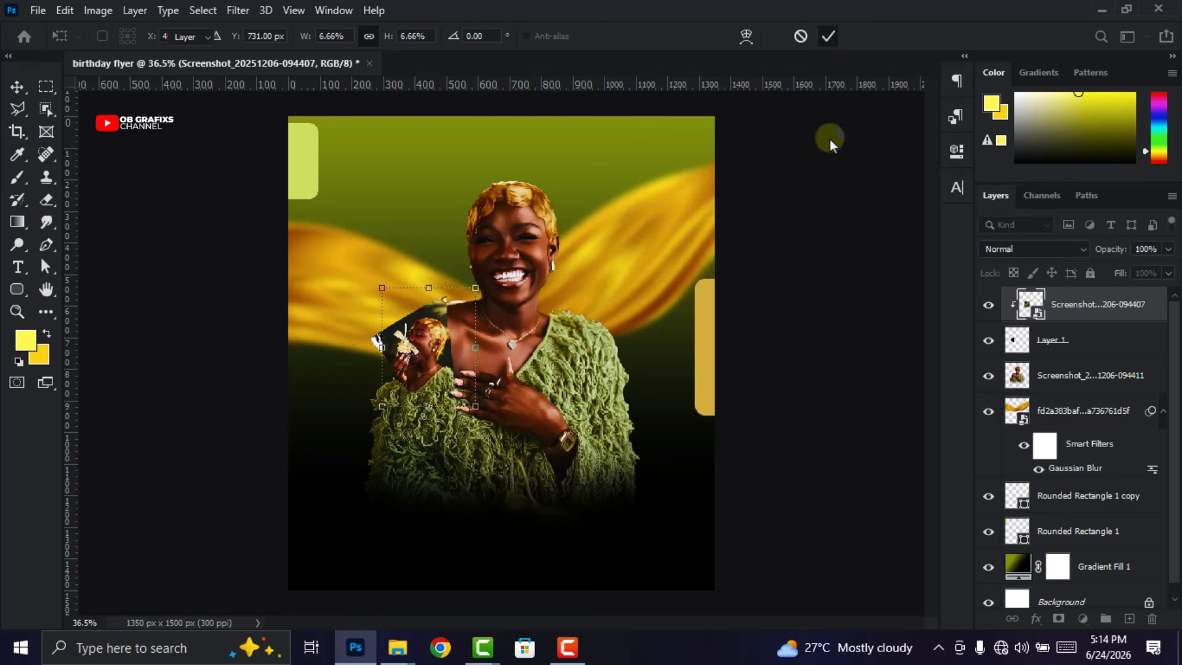
Rasterize the clipped cupcake photo and erase its outer edges with a 100 px Soft Round eraser to reveal the glass shard's rim
right_click(1078, 310)
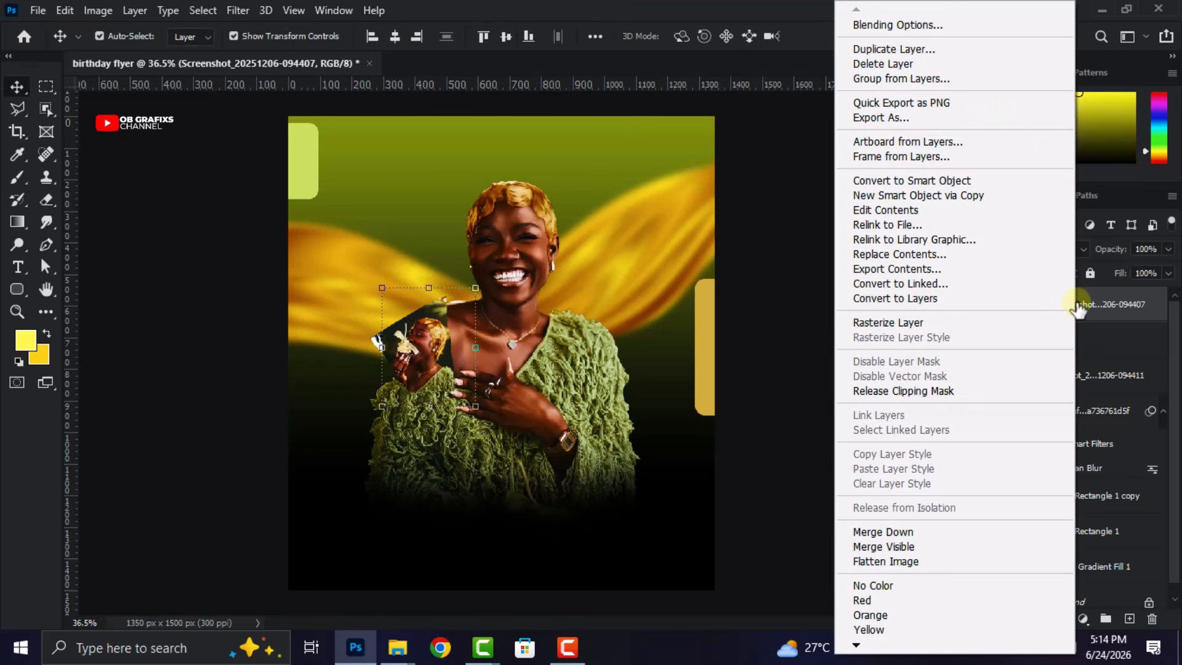
left_click(973, 324)
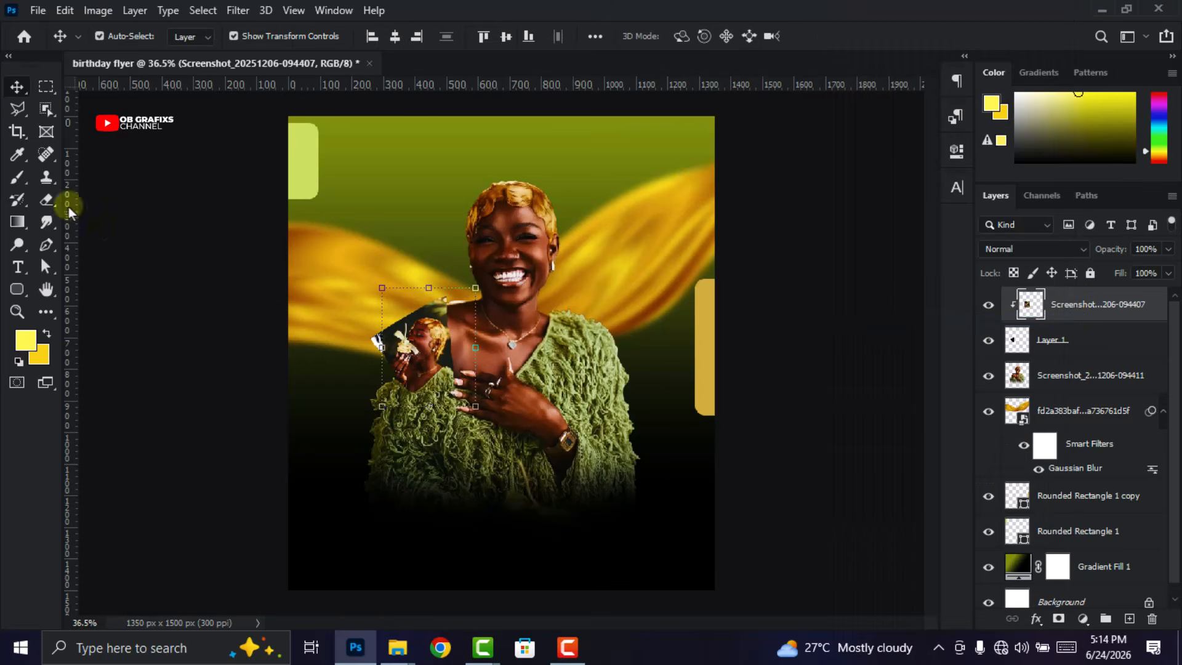
left_click(47, 199)
scroll(431, 289, "up", 2)
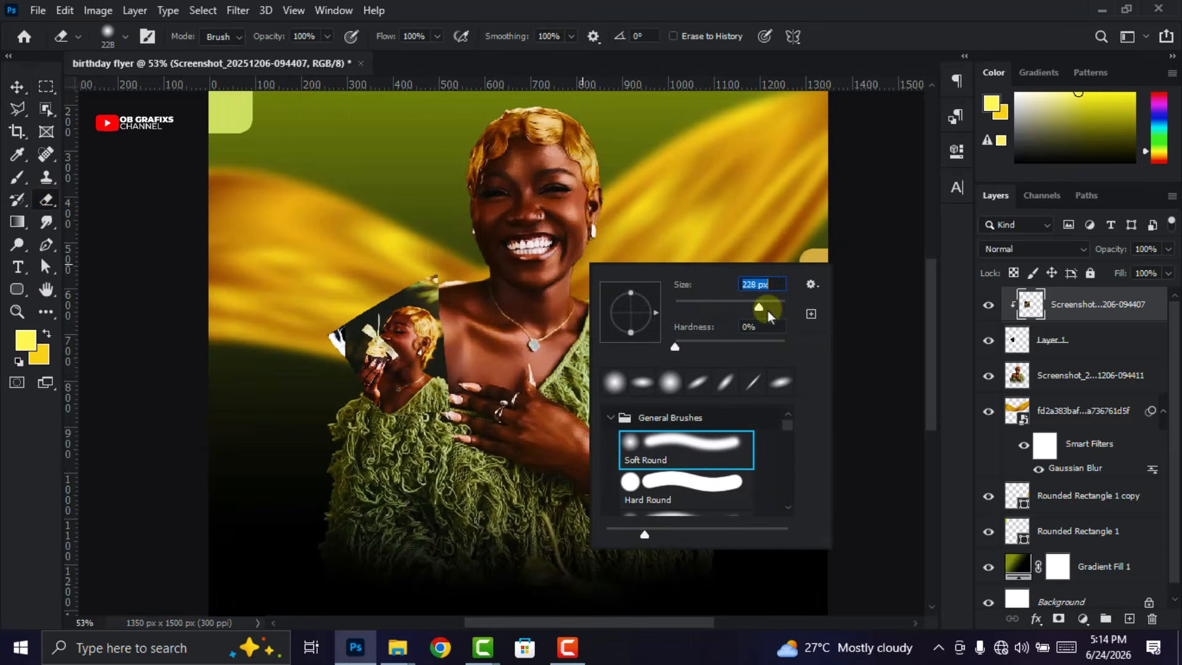
left_click_drag(740, 307, 729, 308)
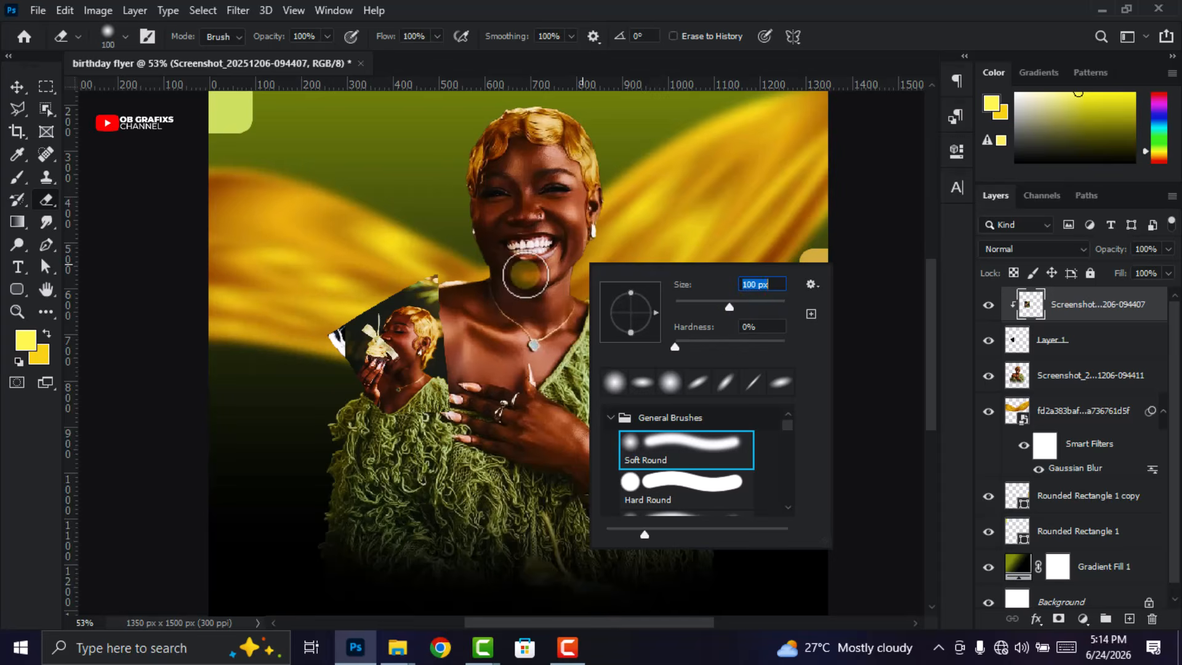
left_click(936, 36)
scroll(436, 278, "up", 2)
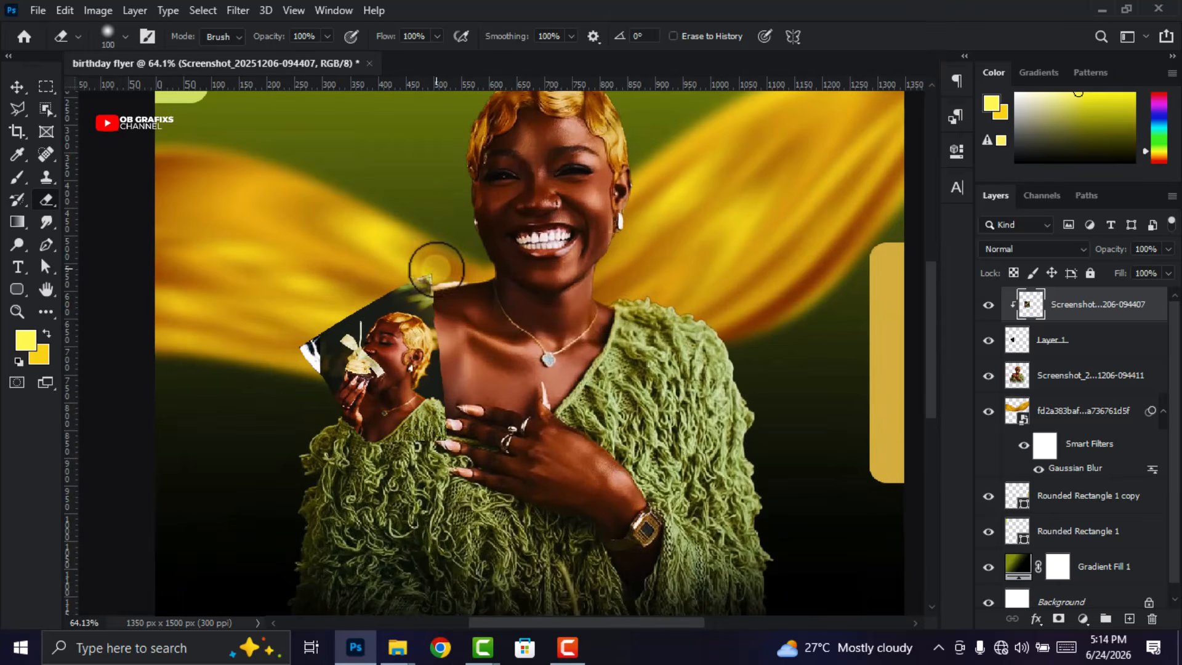
key("ctrl+z")
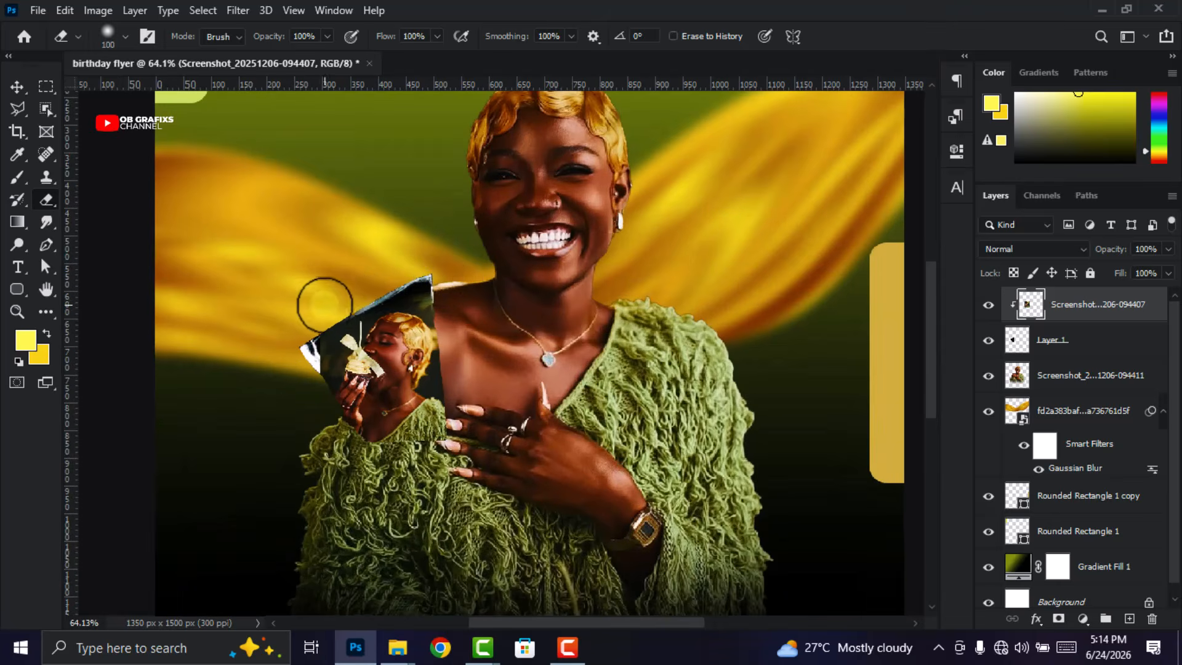
mouse_move(295, 366)
left_mouse_down()
mouse_move(317, 413)
mouse_move(369, 459)
mouse_move(462, 440)
mouse_move(419, 452)
left_mouse_up()
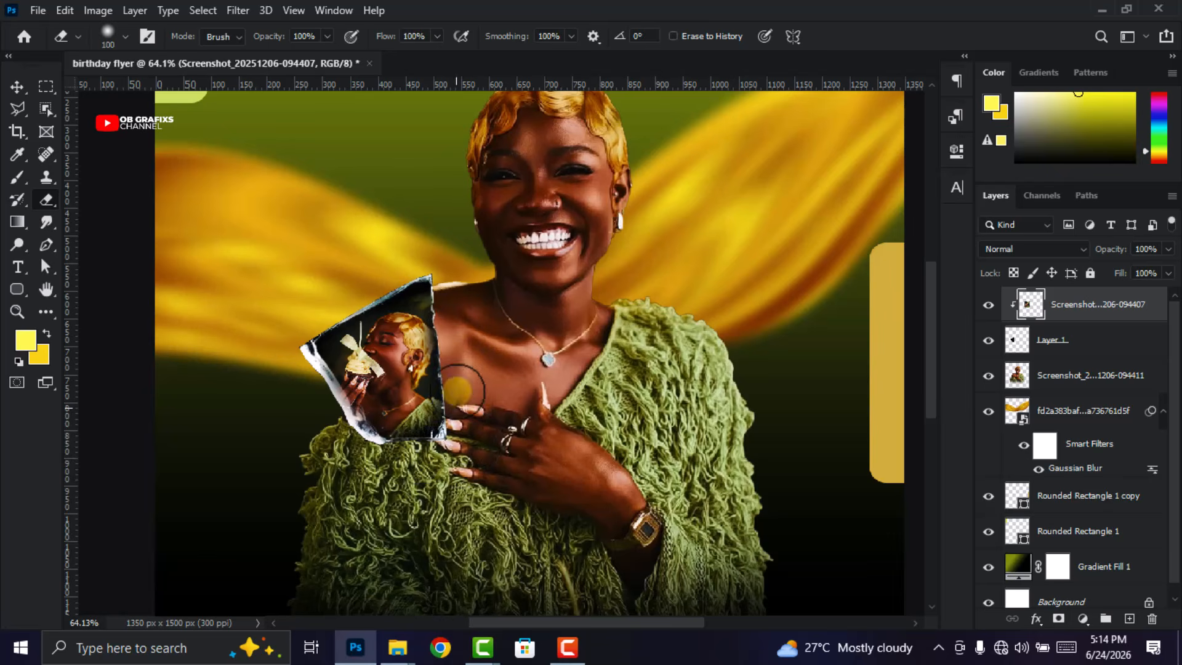
scroll(510, 308, "down", 3)
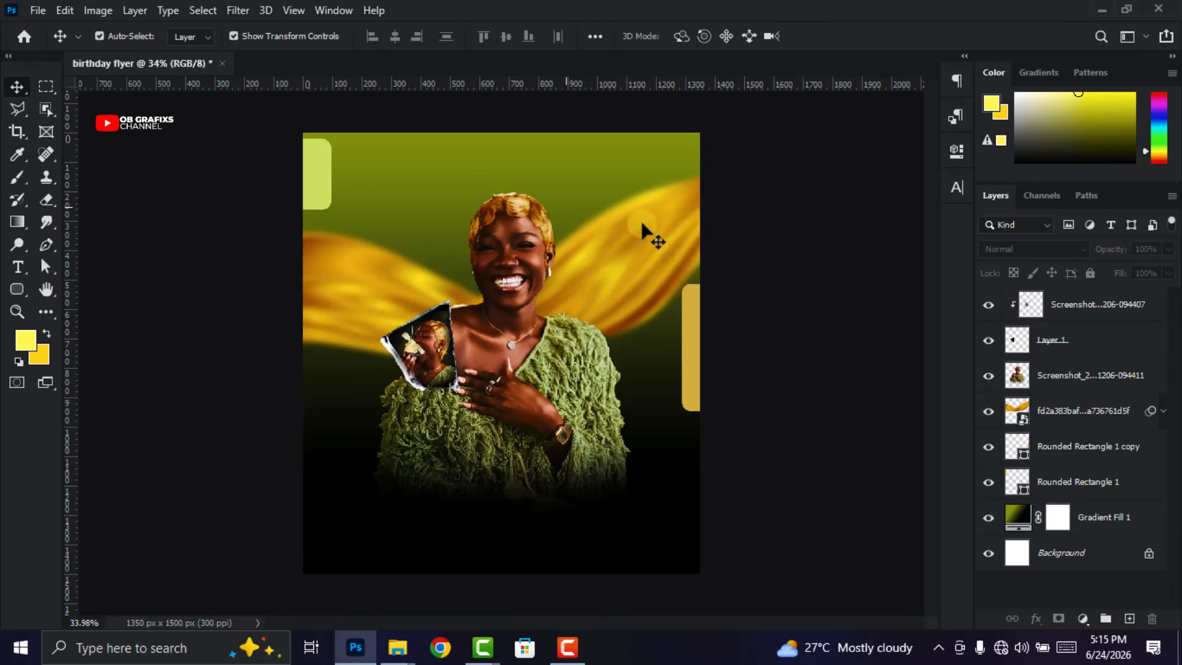
left_click(837, 441)
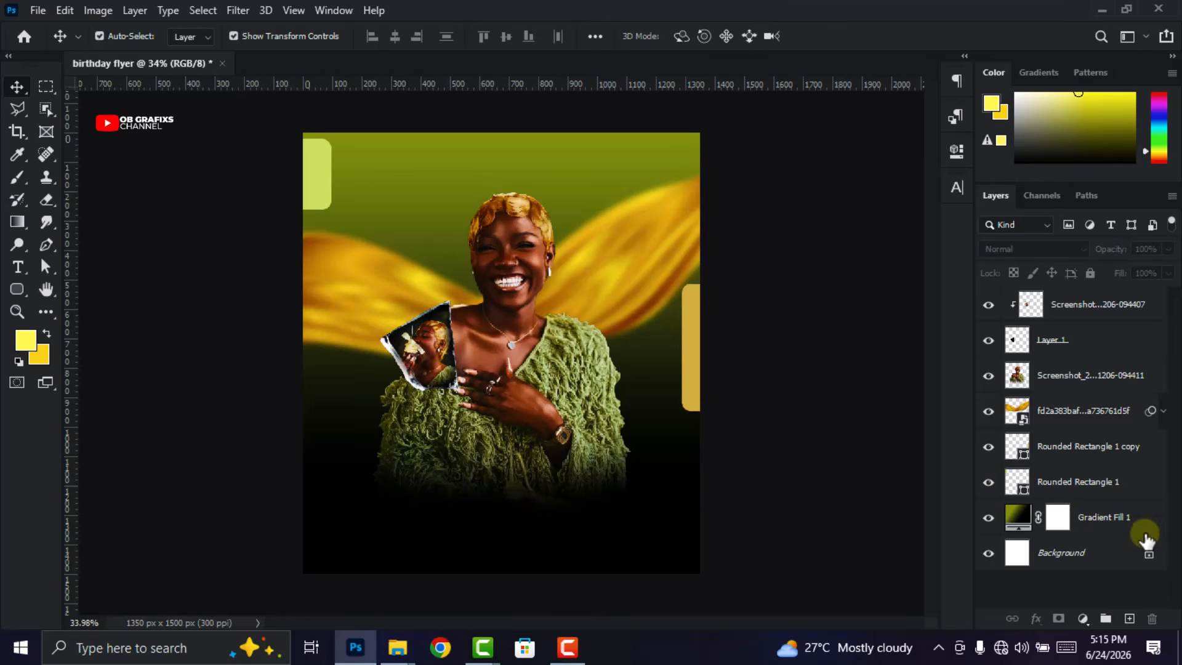
Group all layers from Gradient Fill 1 up to the cupcake photo, leaving out the Background, and duplicate the group
left_click(1118, 524)
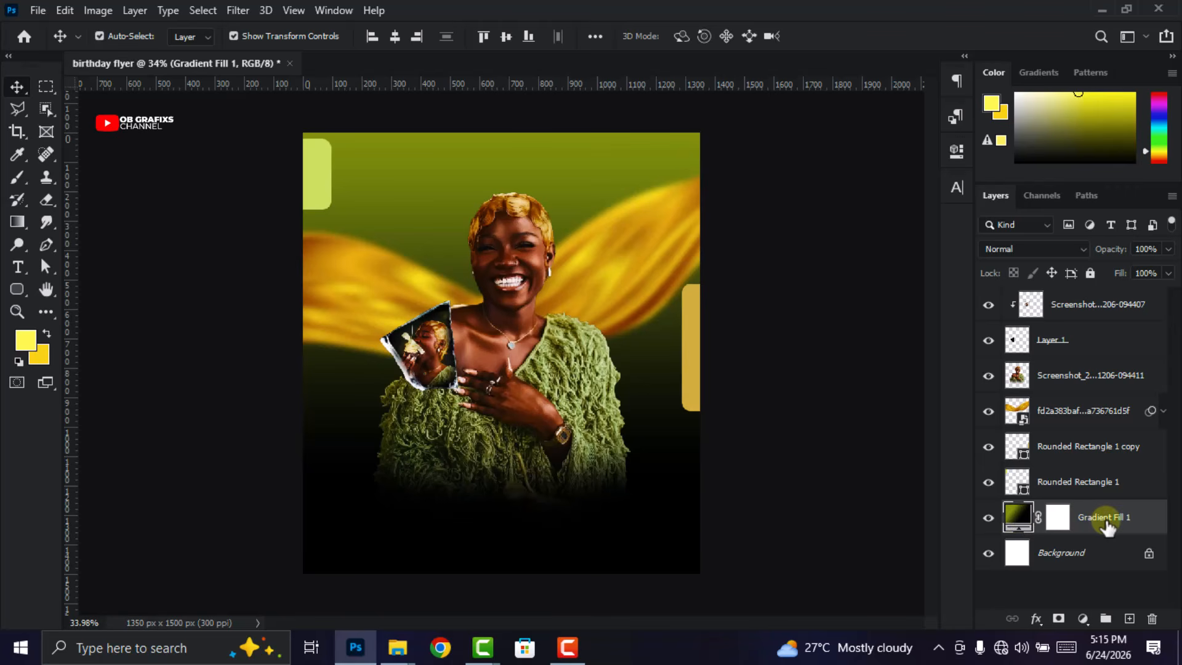
left_click(1096, 311, "shift")
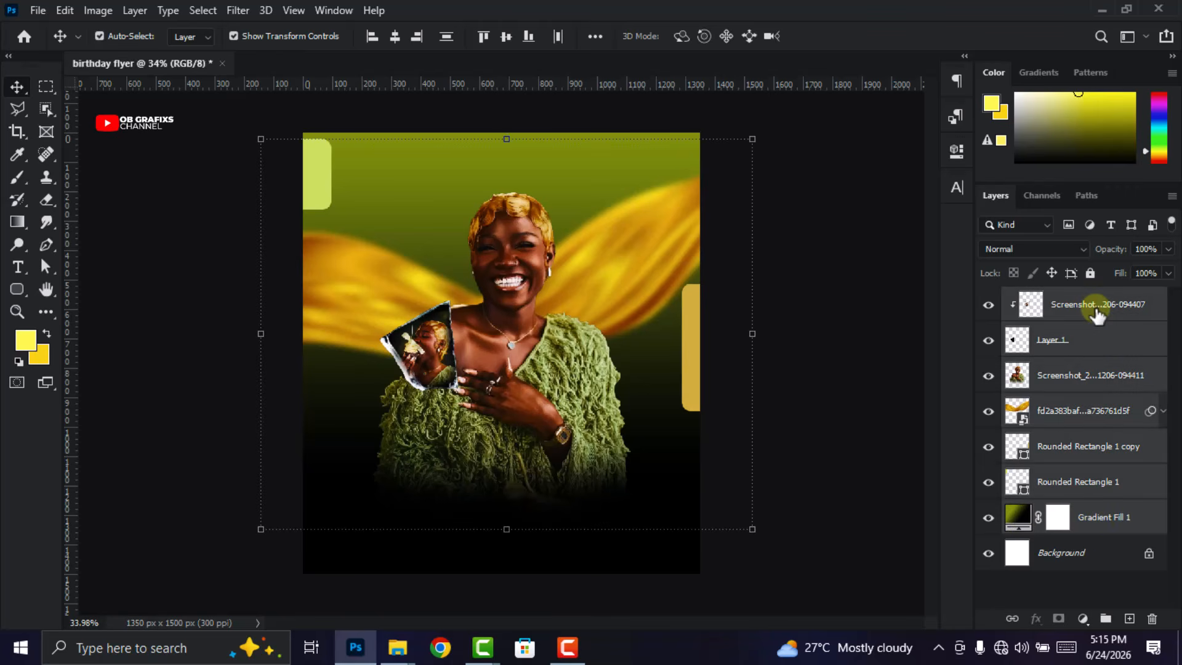
left_click_drag(1132, 520, 1106, 618)
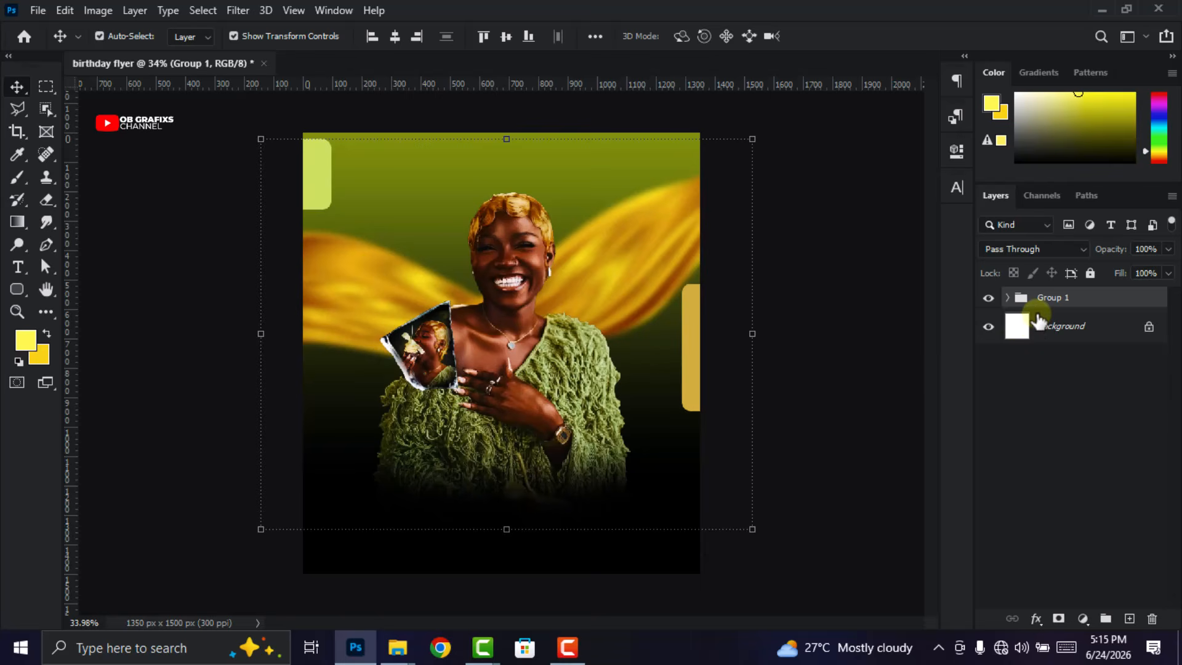
key("ctrl+j")
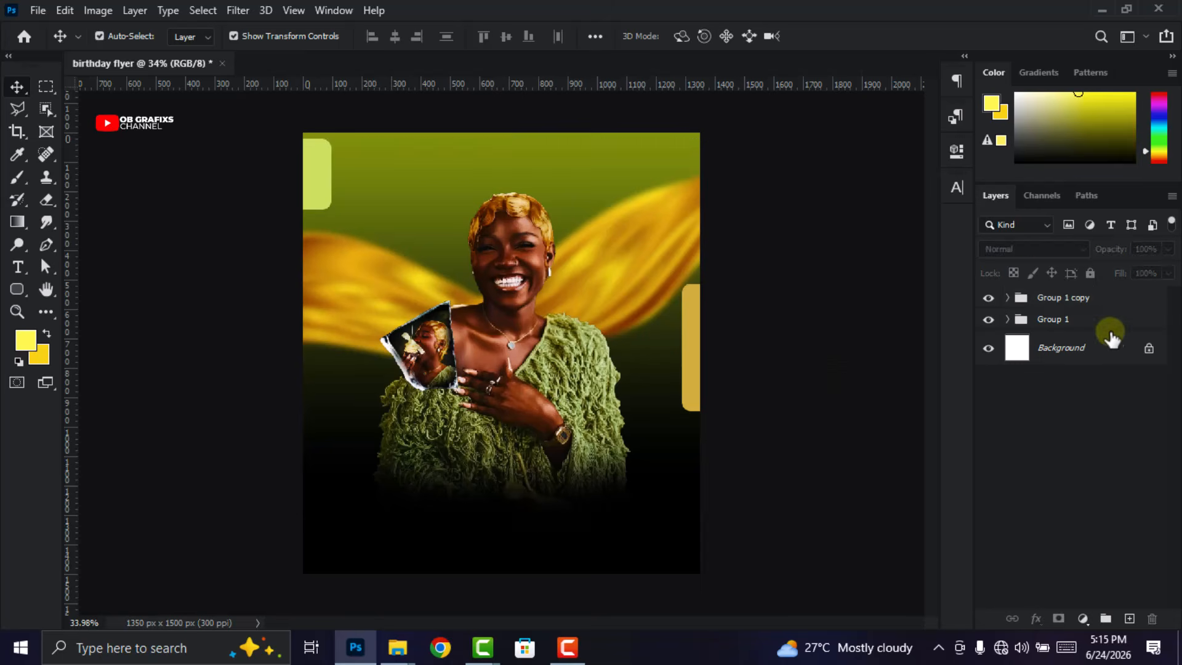
Rename the lower group ORIGIANL and the copy above it DUPLICATE
left_click(1053, 325)
double_click(1054, 320)
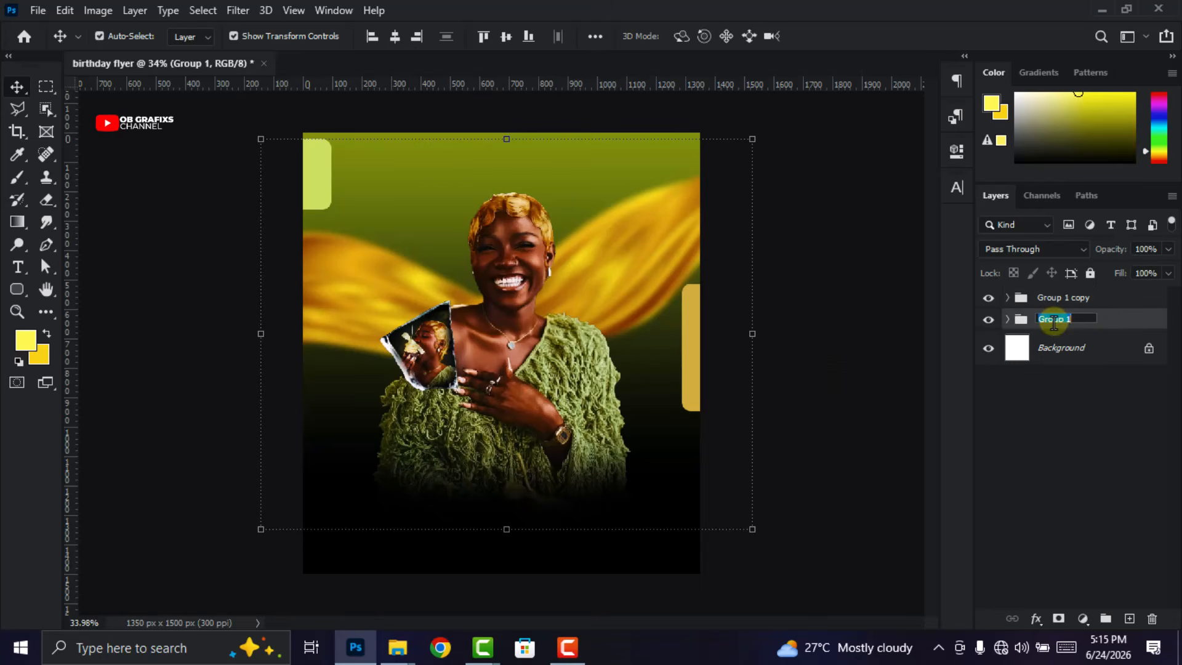
type("ORIGIANL")
key("Return")
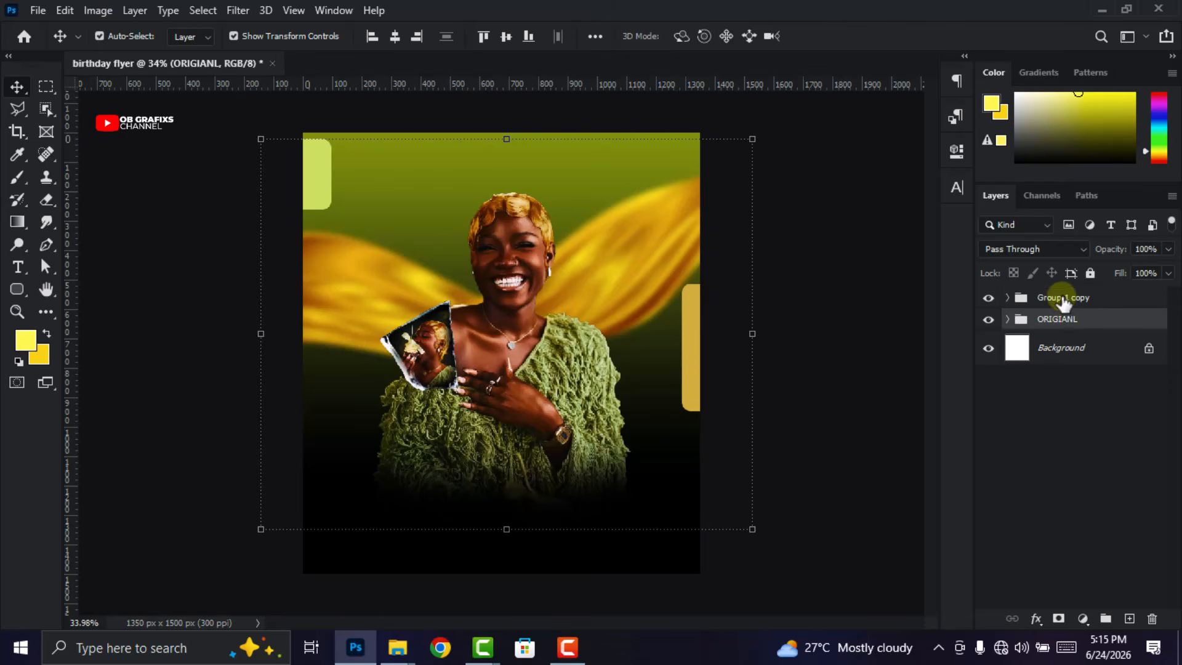
double_click(1062, 299)
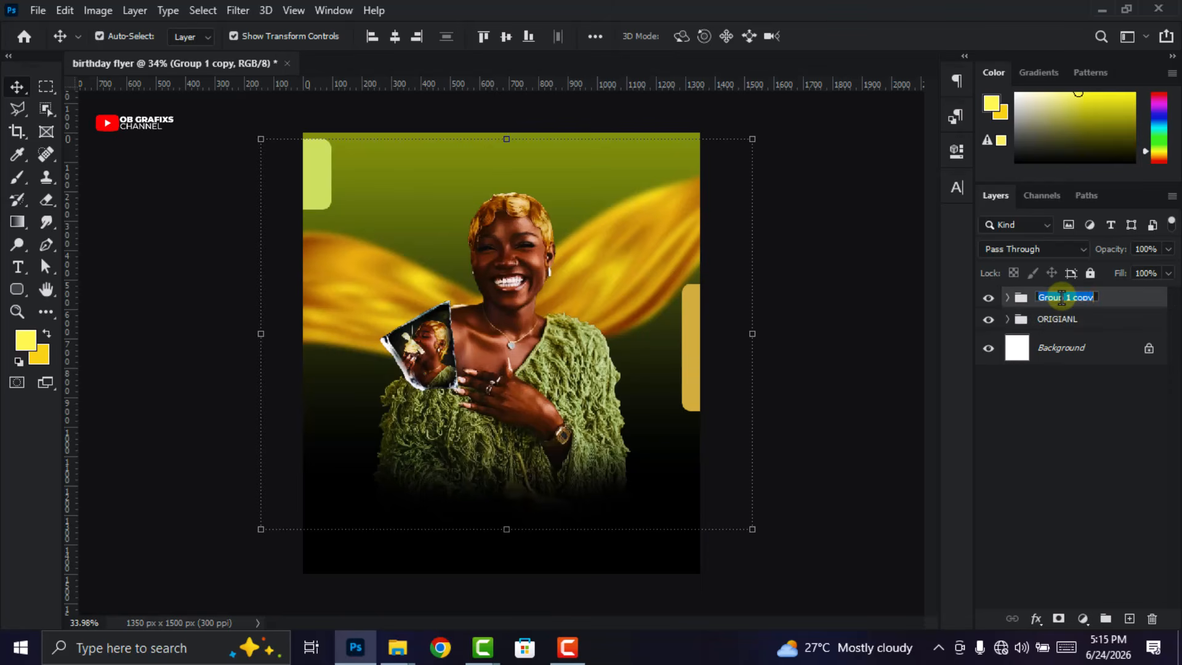
type("DUPL")
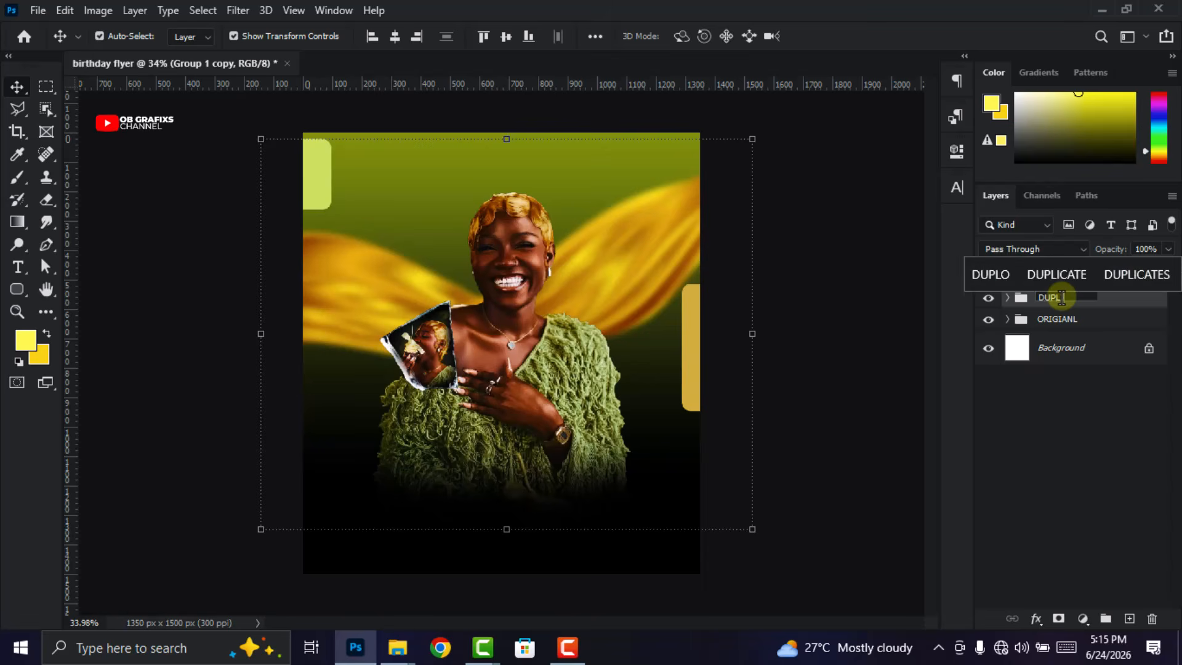
type("ICATE")
key("Return")
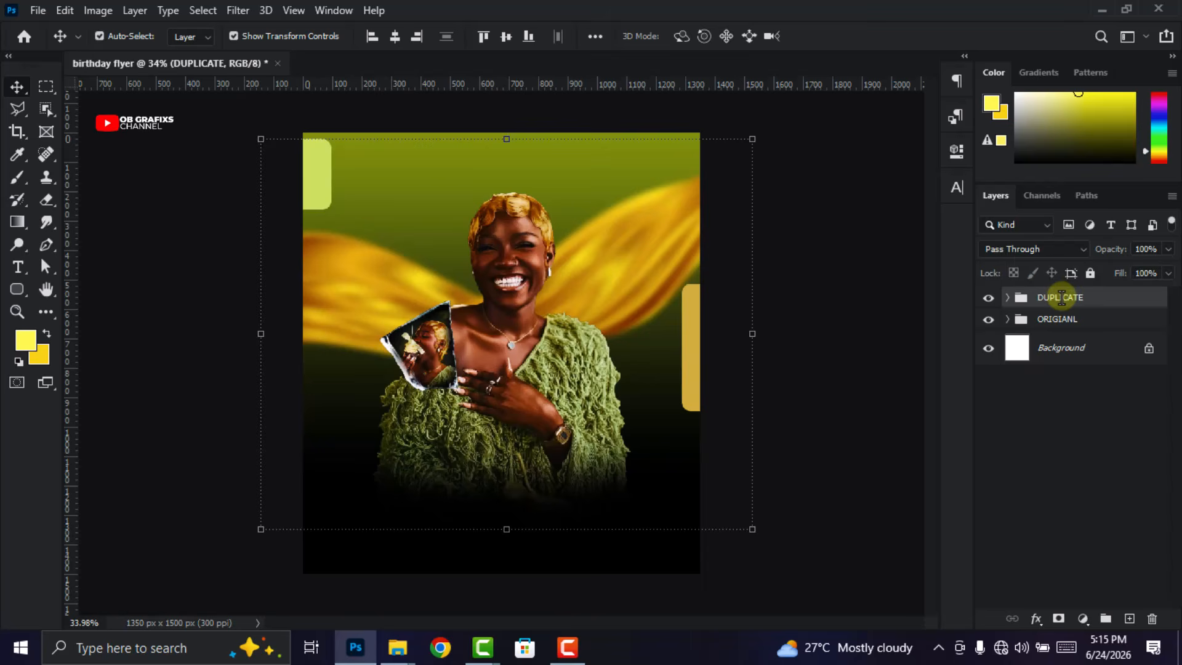
left_click(857, 382)
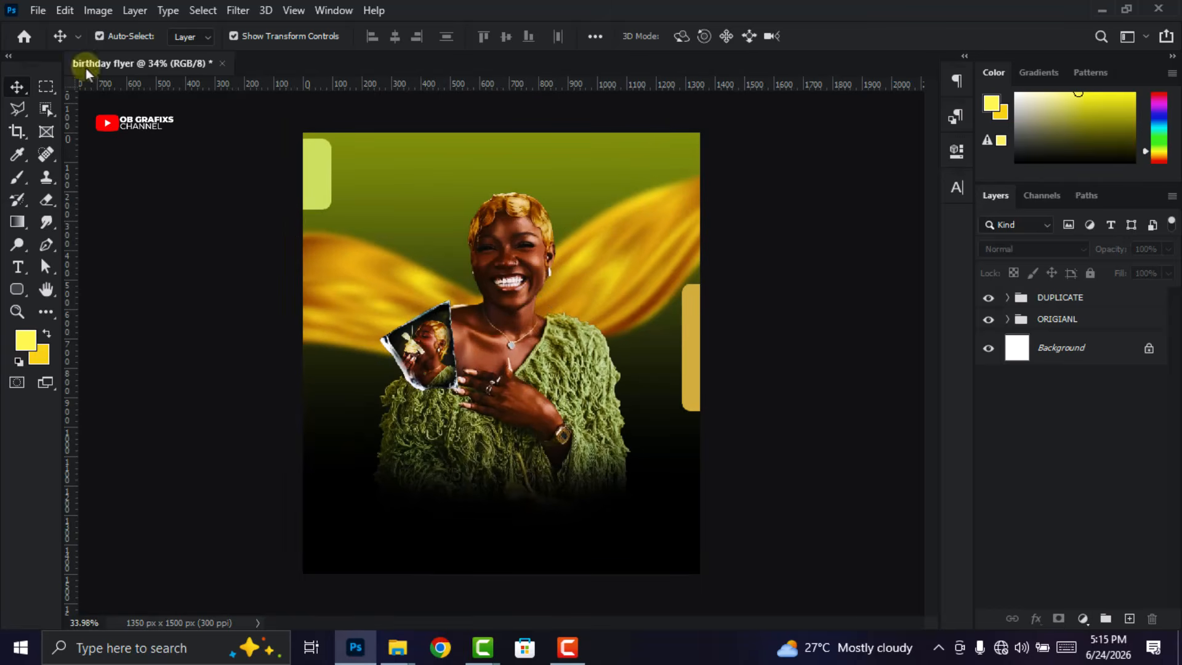
Create a new 5 x 5 inch RGB document at 300 pixels/inch with a white background
left_click(39, 12)
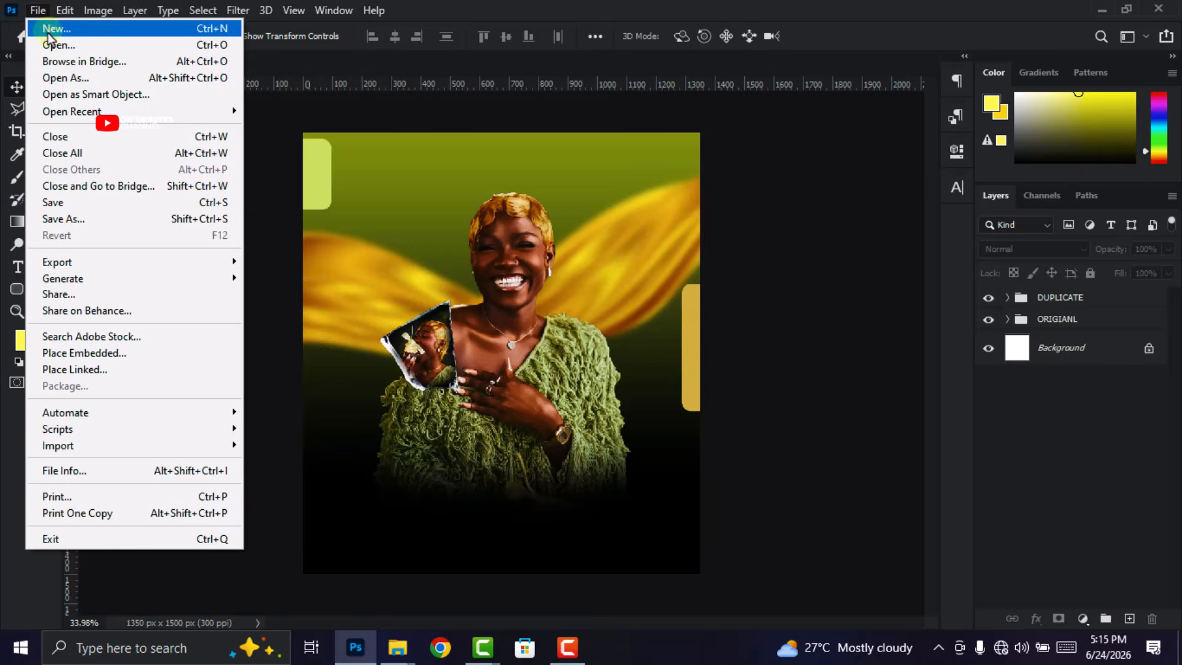
left_click(43, 28)
left_click(828, 175)
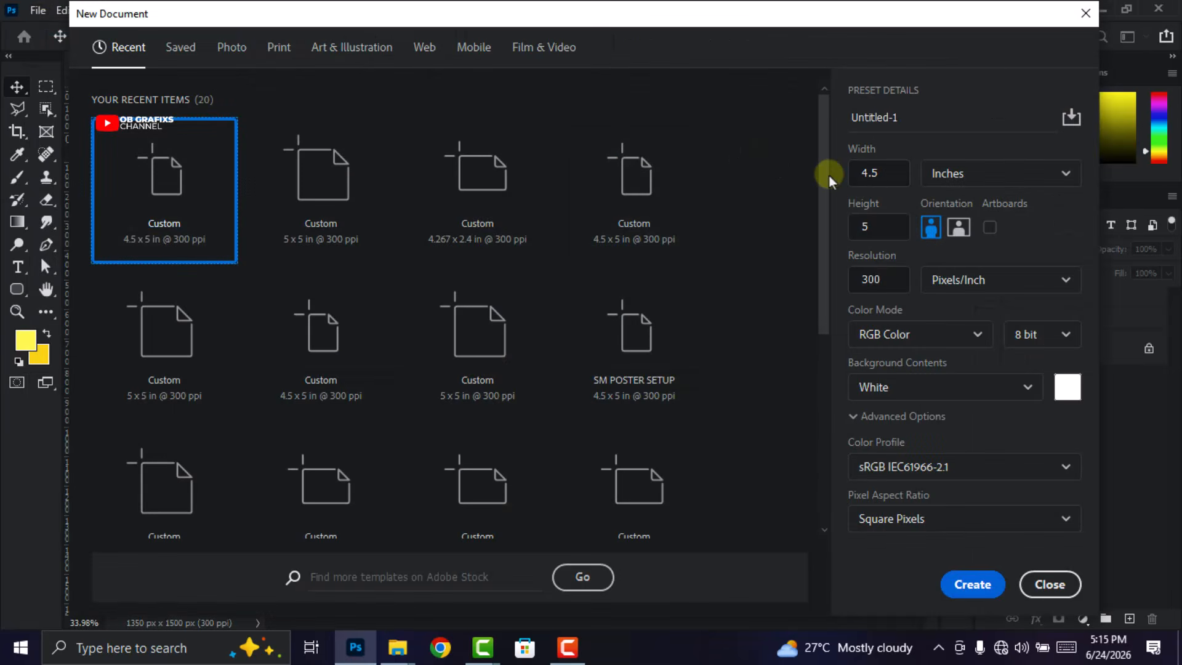
left_click(895, 179)
type("5")
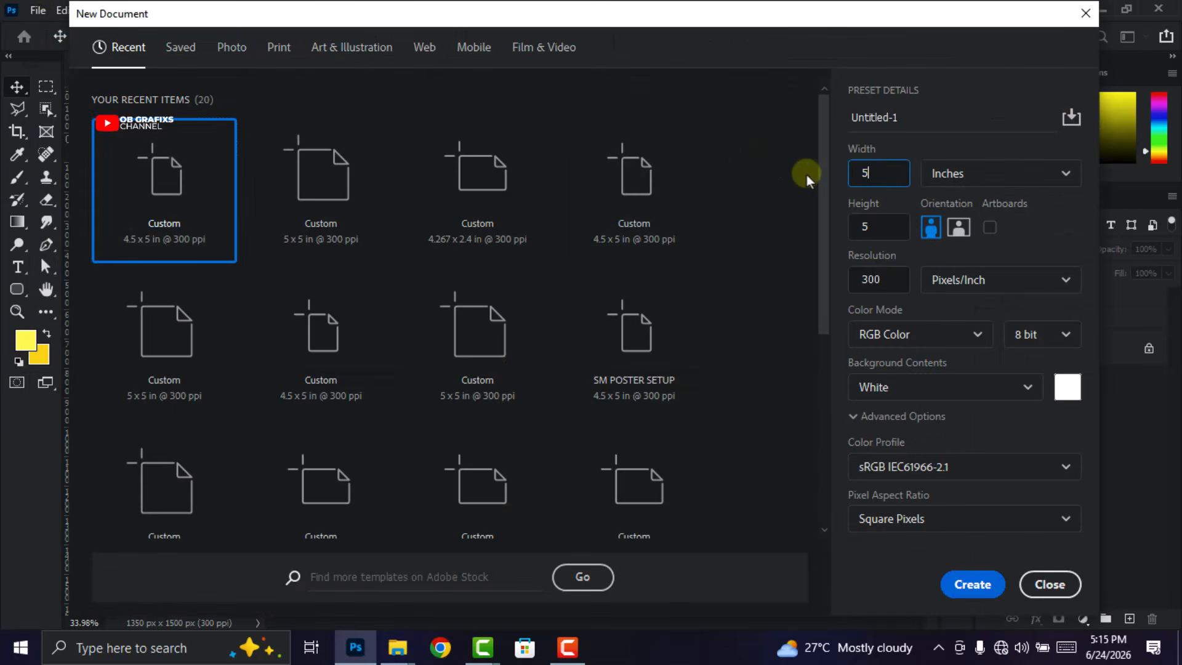
left_click(974, 589)
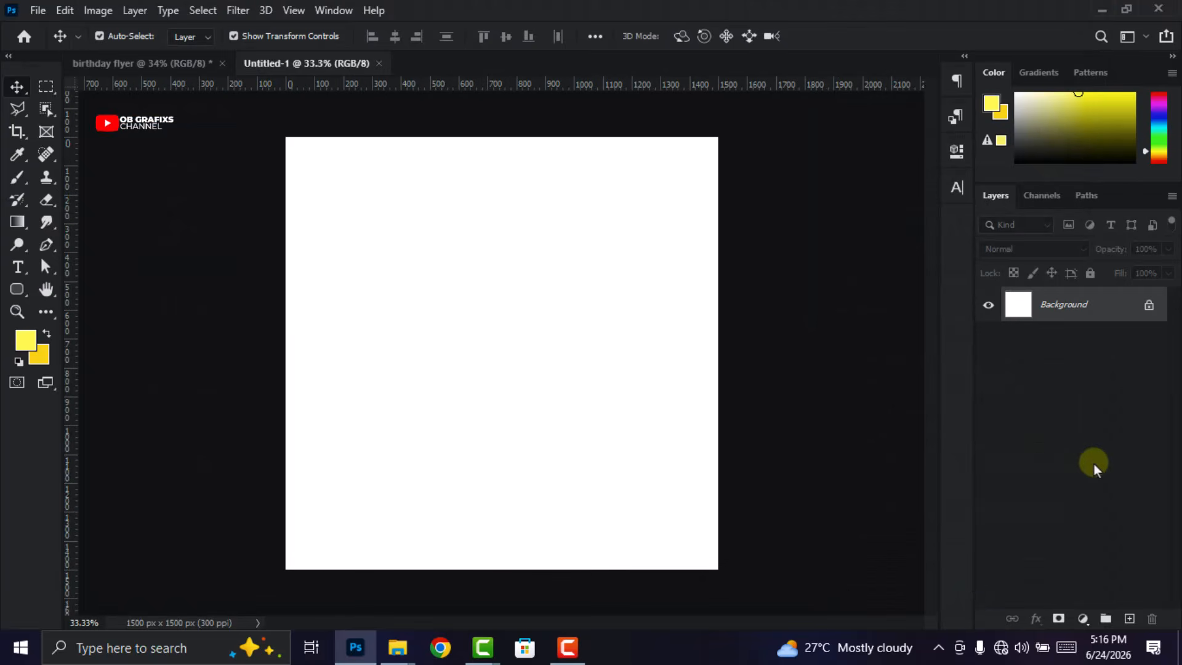
Add a new layer and fill it with a horizontal linear gradient running from black on the left to white on the right
left_click(1129, 619)
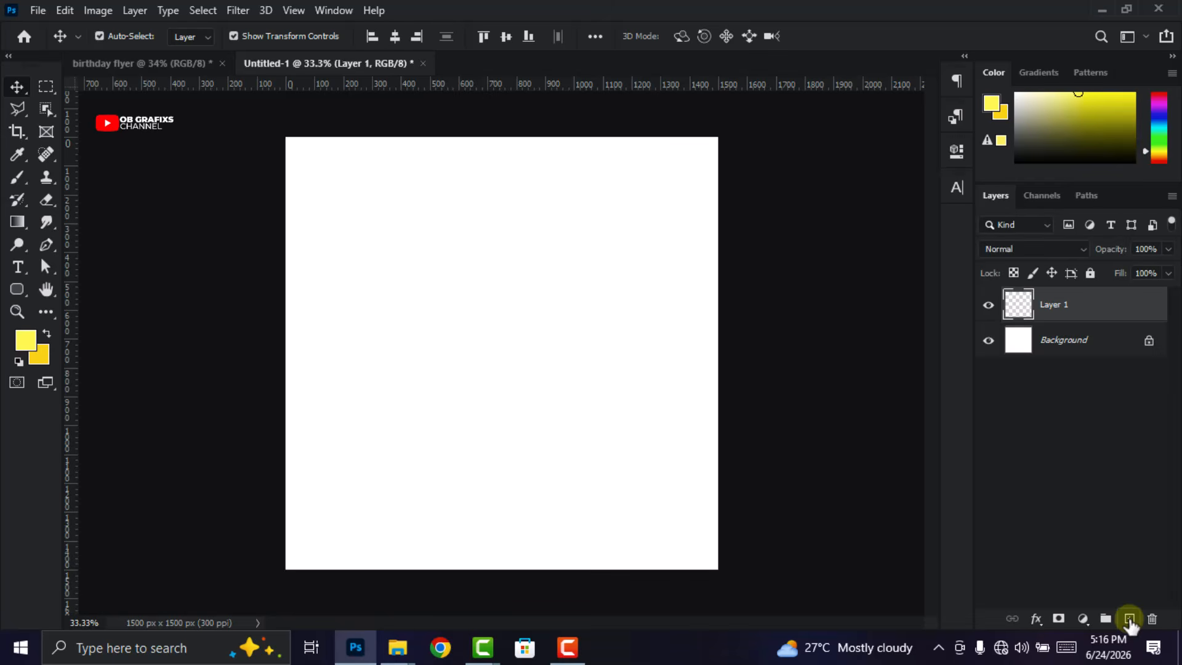
left_click(18, 224)
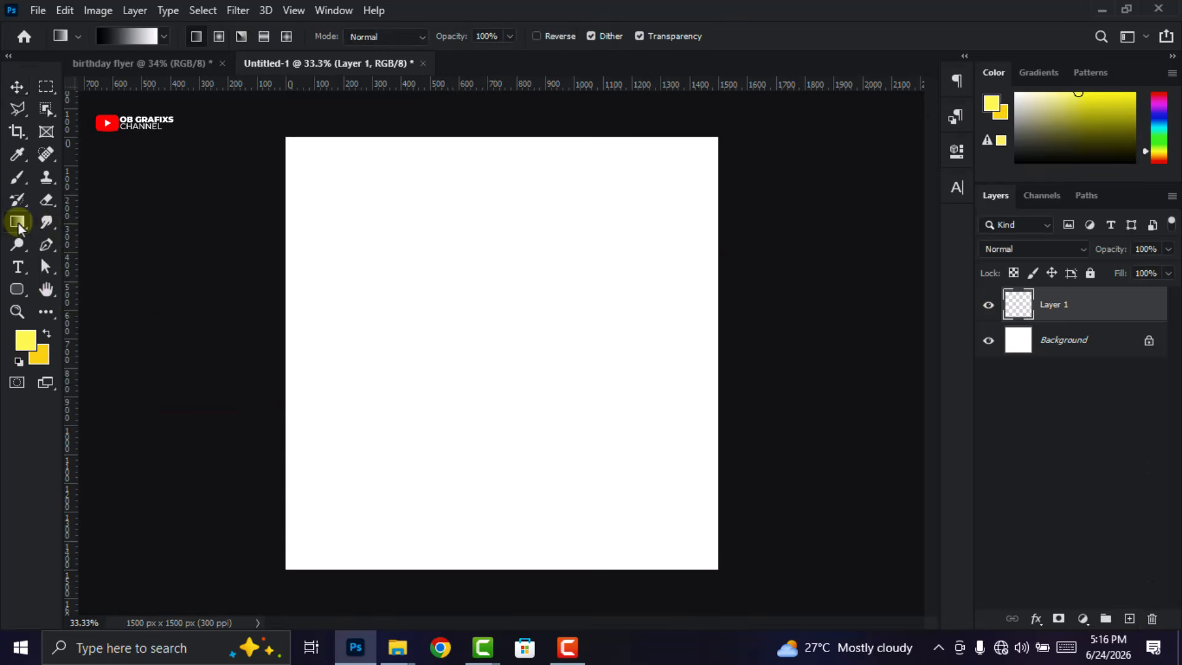
left_click(126, 35)
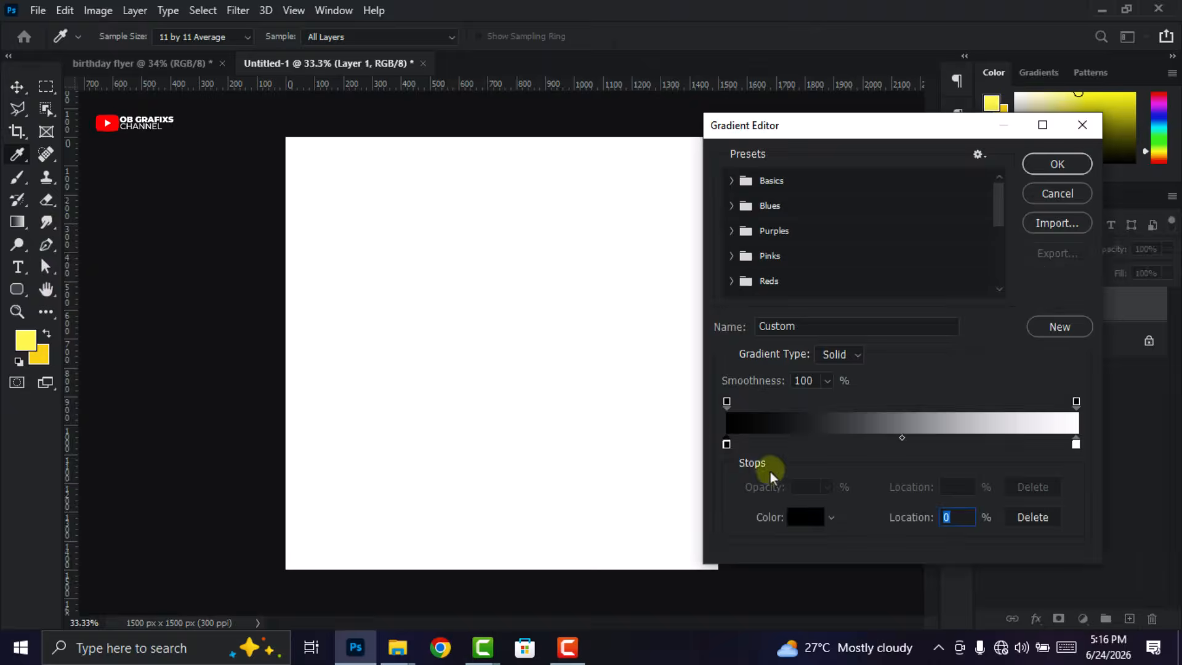
double_click(726, 445)
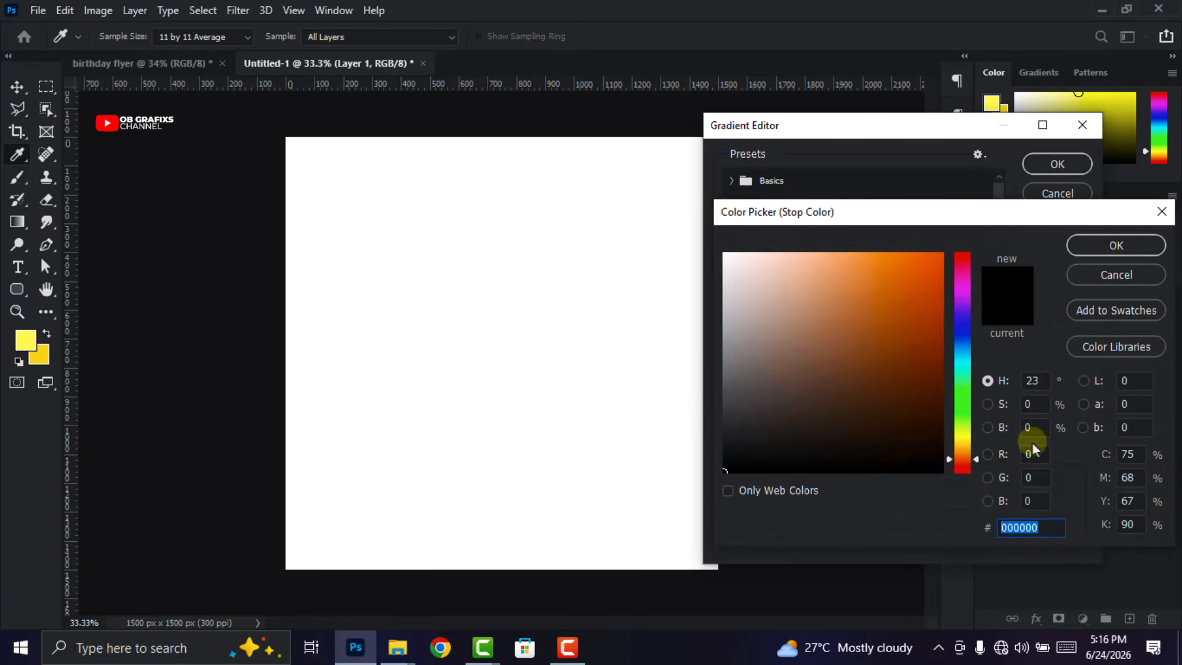
left_click(1120, 245)
double_click(1076, 443)
left_click(1115, 245)
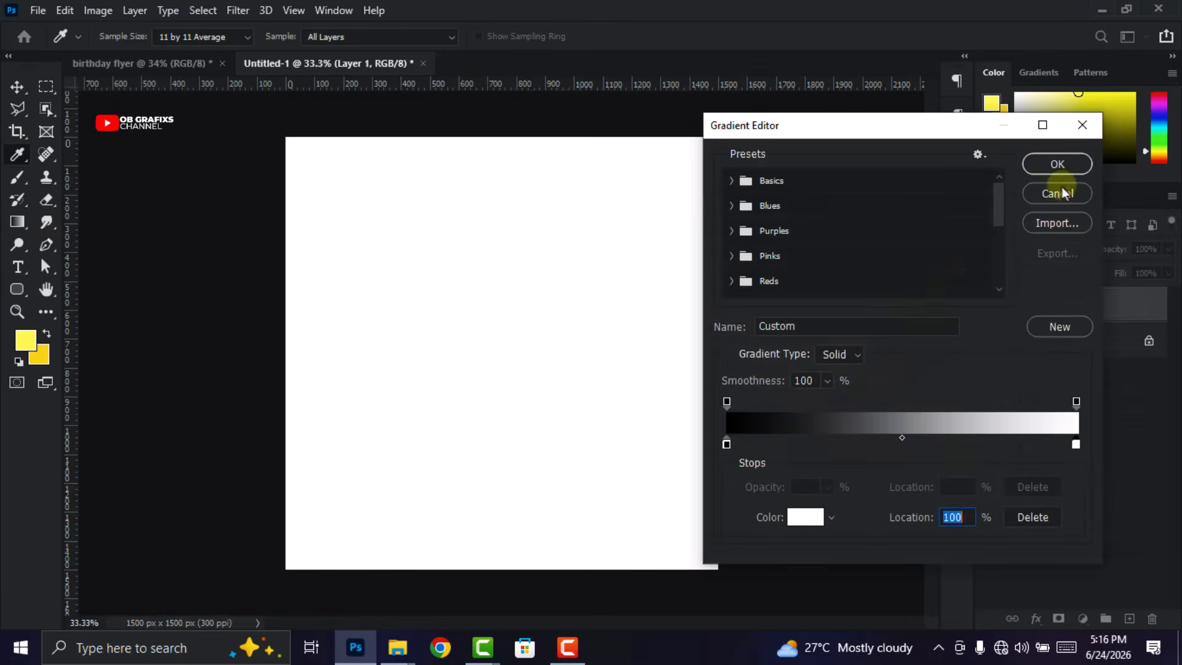
left_click(1057, 163)
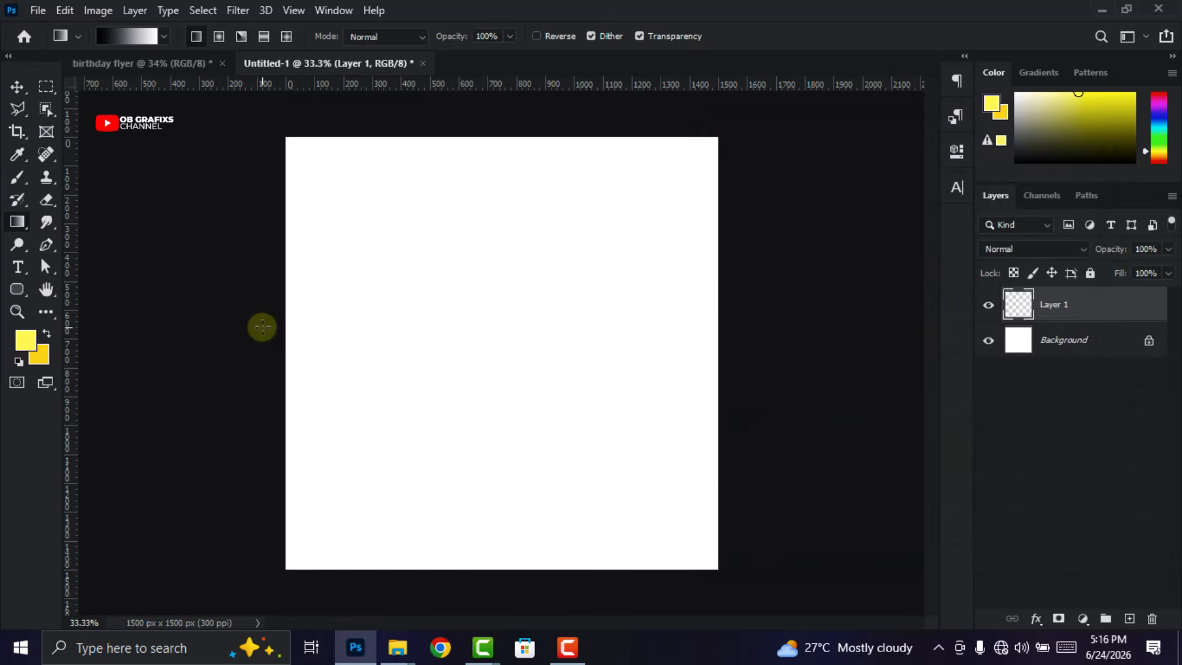
left_click_drag(257, 334, 747, 338)
Squeeze the gradient layer to about 4.2% width and 108.4% height as a thin vertical strip along the canvas's left edge
left_click(17, 87)
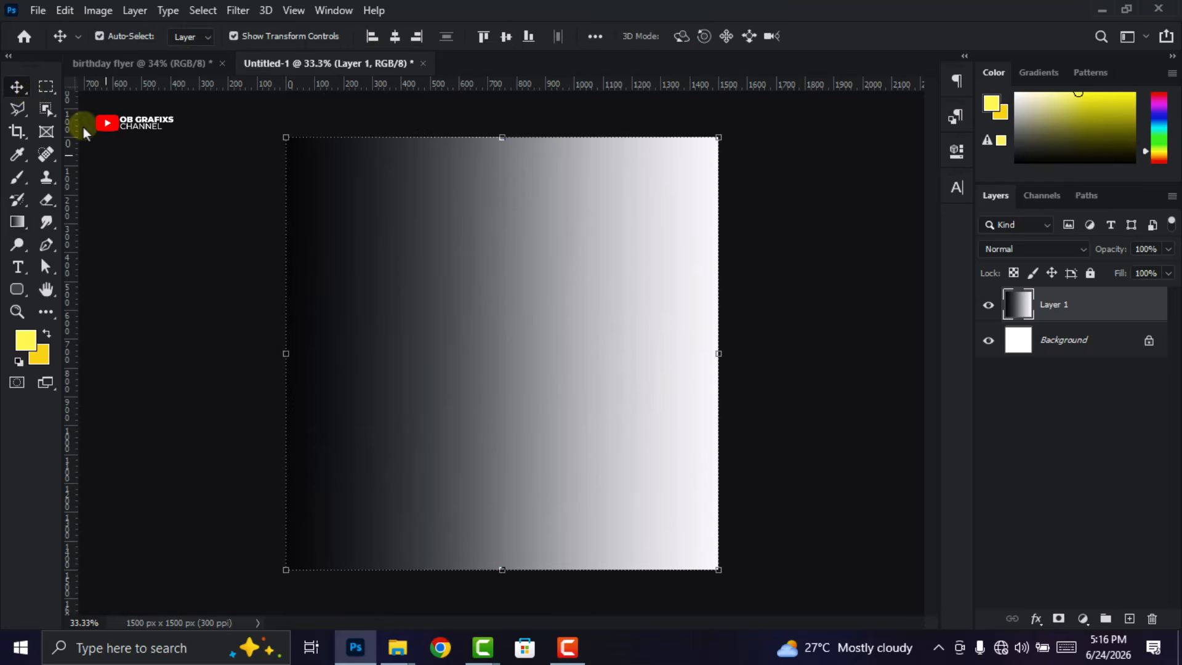
left_click_drag(719, 352, 306, 362)
left_click_drag(294, 138, 295, 115)
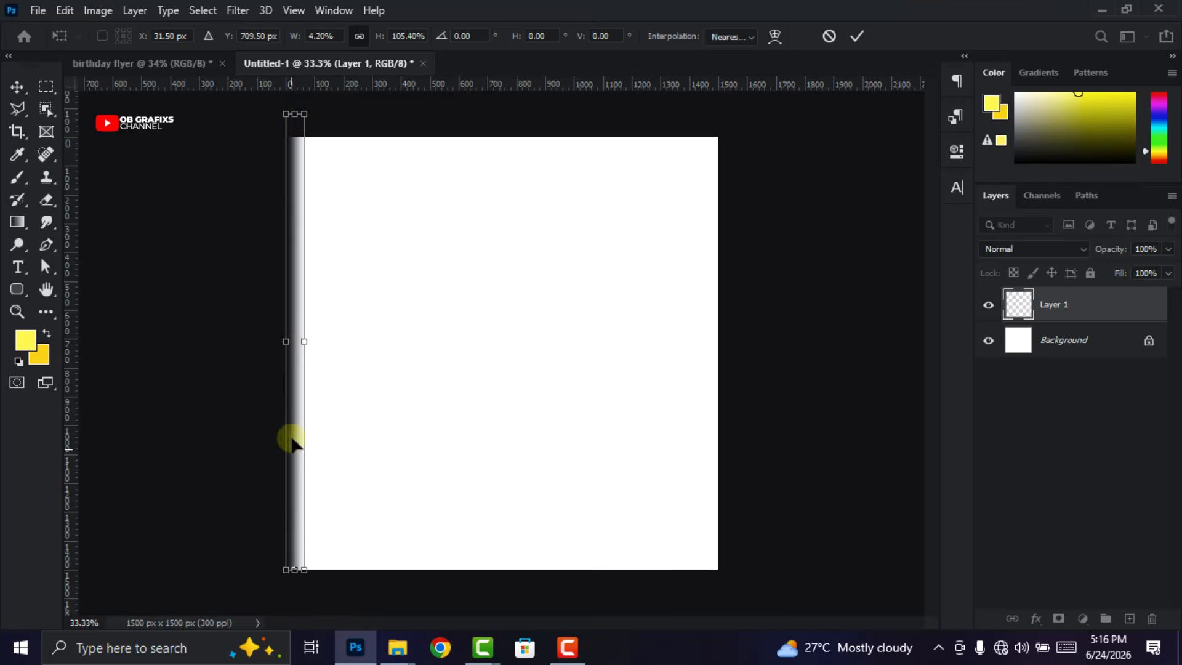
left_click_drag(294, 569, 295, 582)
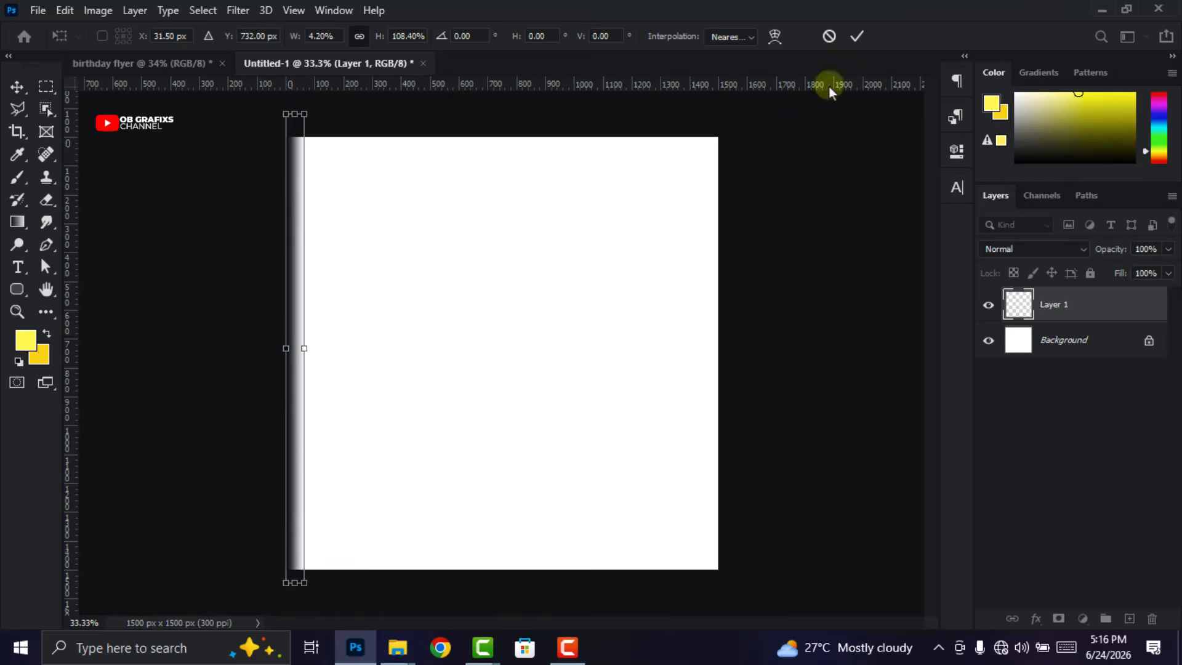
left_click(856, 36)
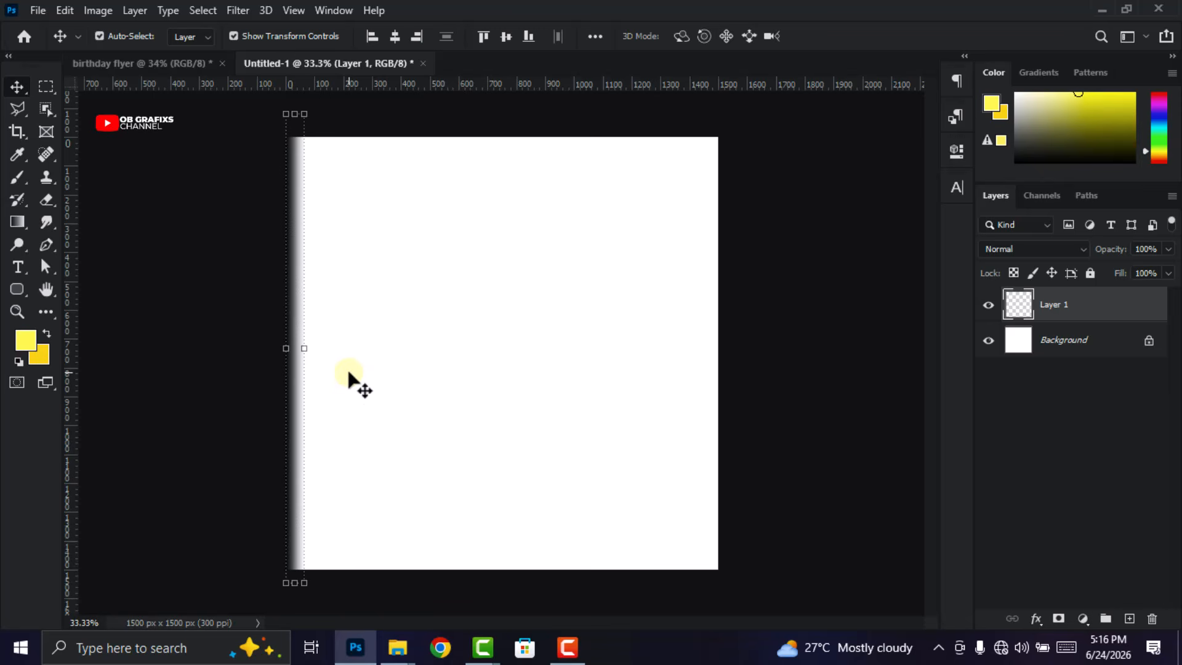
Duplicate the gradient strip right beside the original, and duplicate that pair to form four adjoining vertical strips
key("ctrl+j")
mouse_move(298, 414)
left_mouse_down()
mouse_move(331, 417)
mouse_move(318, 413)
left_mouse_up()
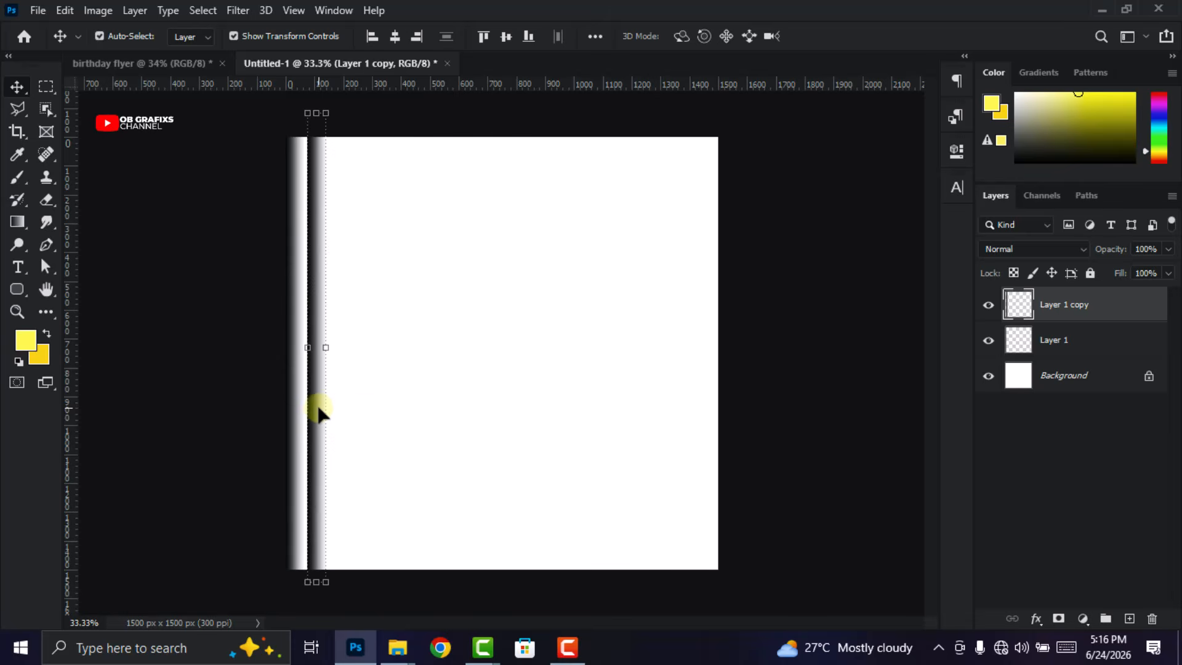
left_click(1077, 339)
left_click(1079, 318, "shift")
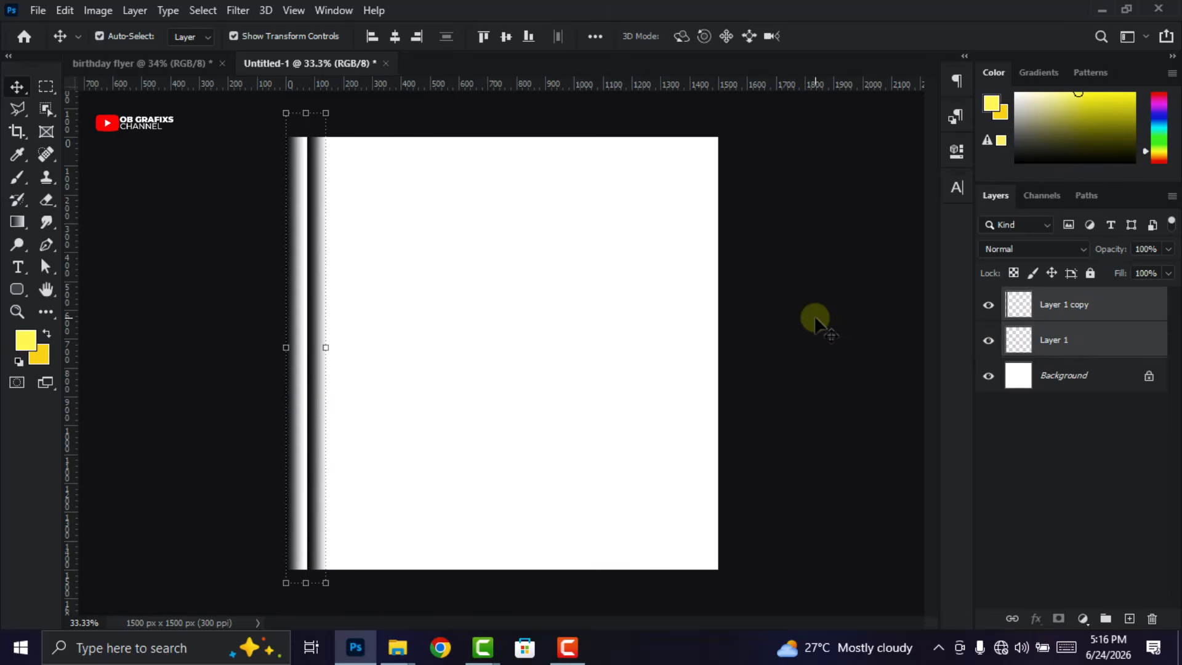
key("ctrl+j")
left_click_drag(316, 464, 362, 463)
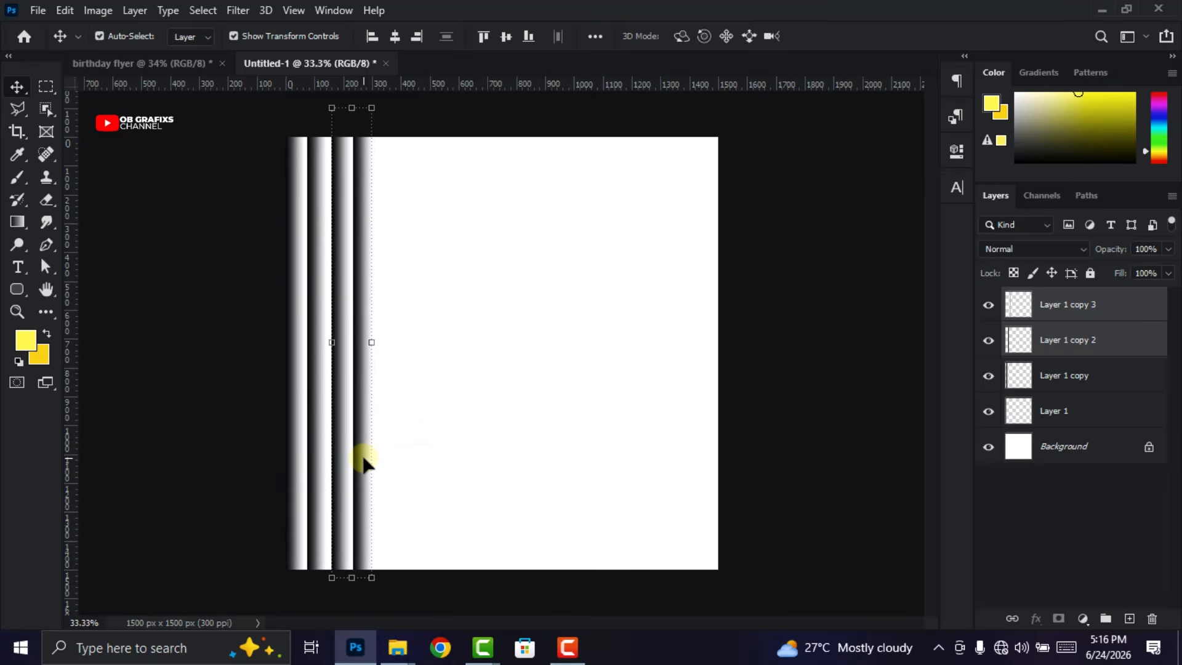
Duplicate all four strips alongside the originals, and duplicate the resulting eight to extend the pattern to sixteen strips
left_click(1111, 414)
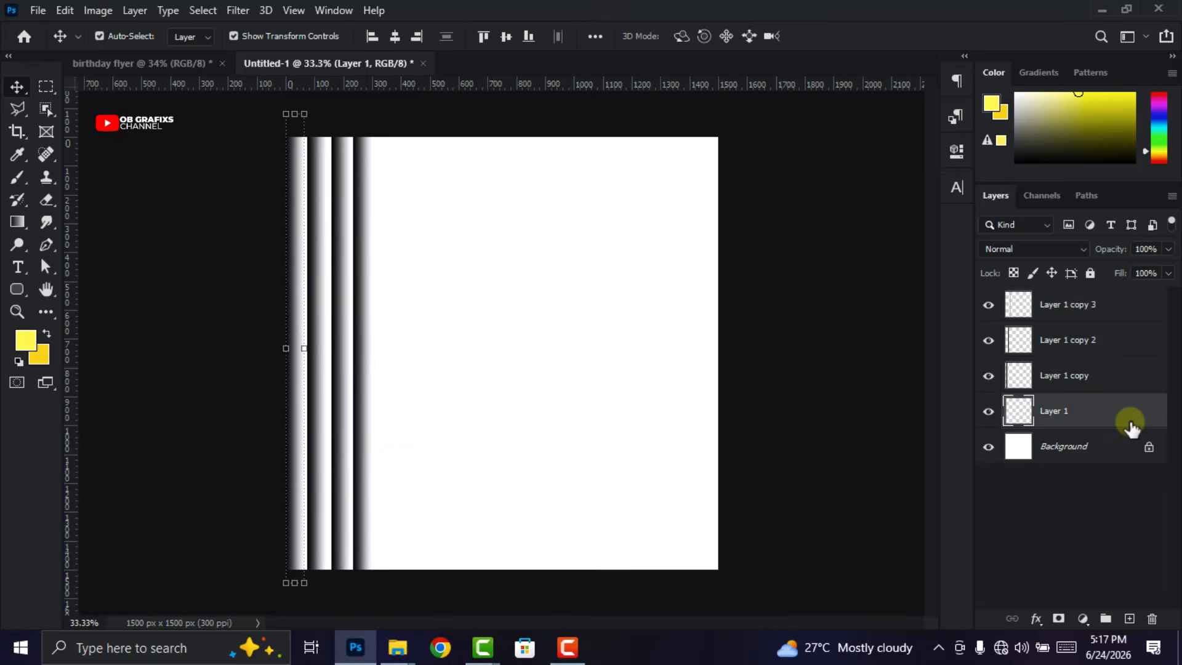
left_click(1102, 306, "shift")
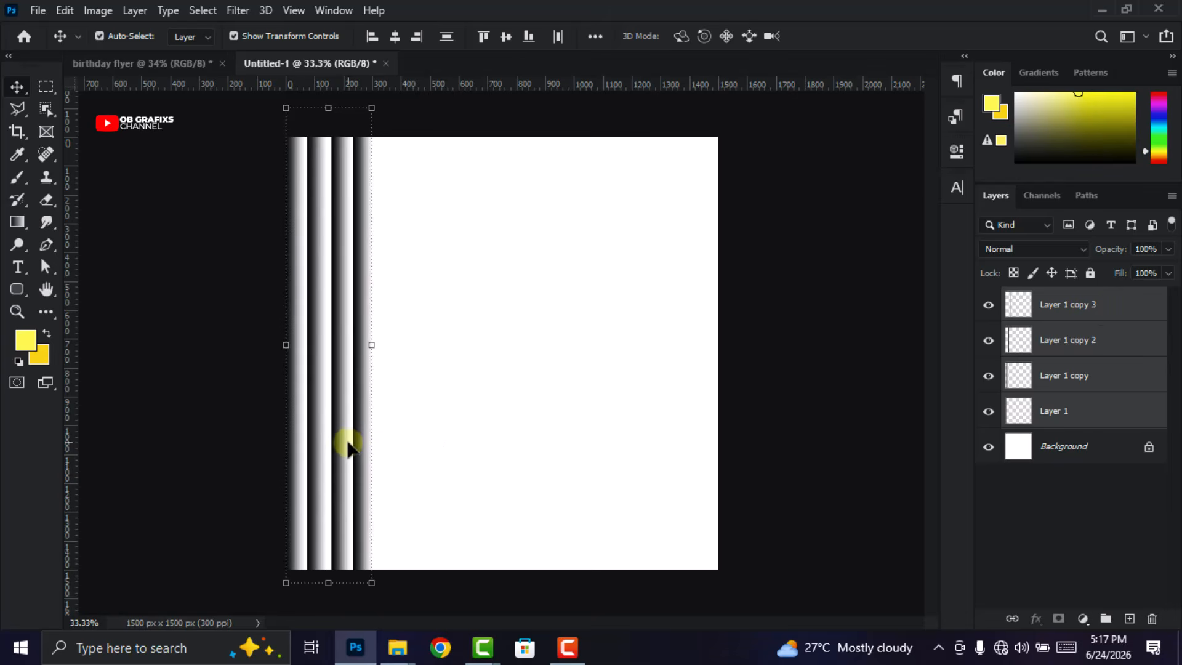
left_click_drag(343, 424, 433, 433)
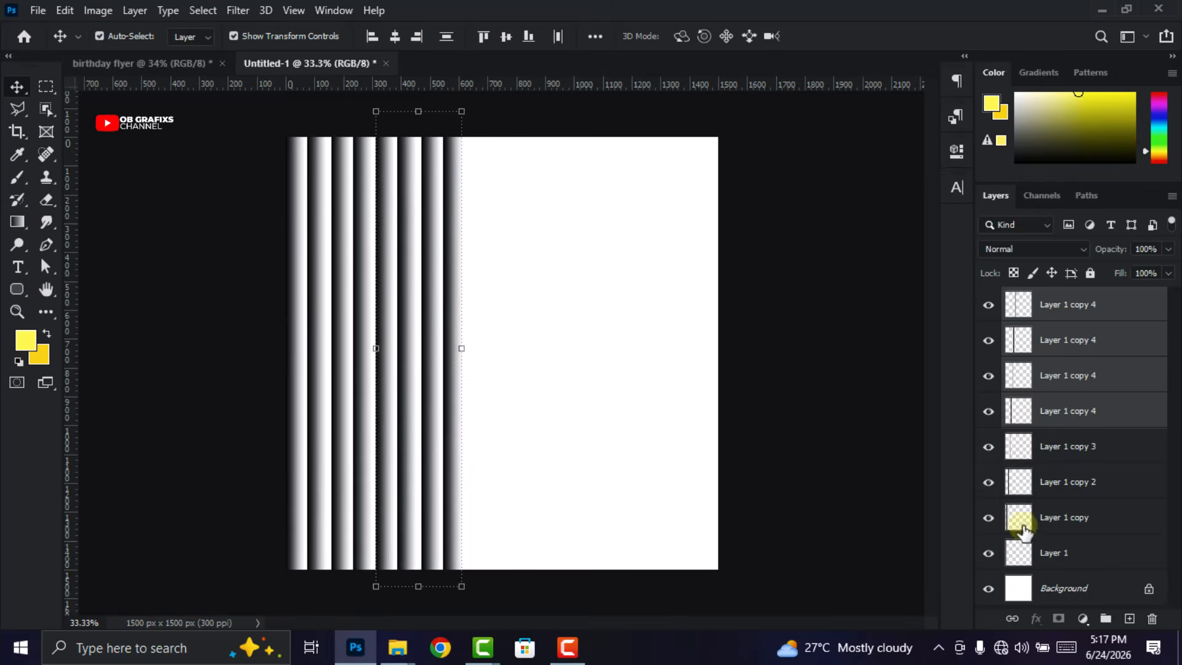
left_click(1060, 553)
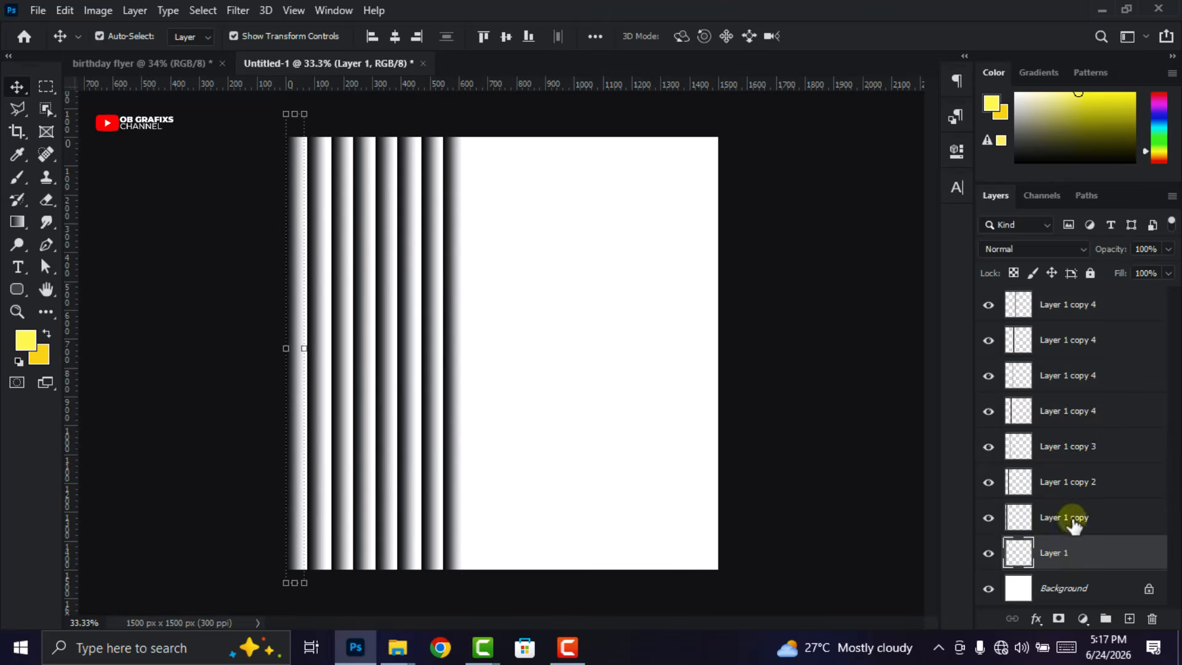
left_click(1081, 319, "shift")
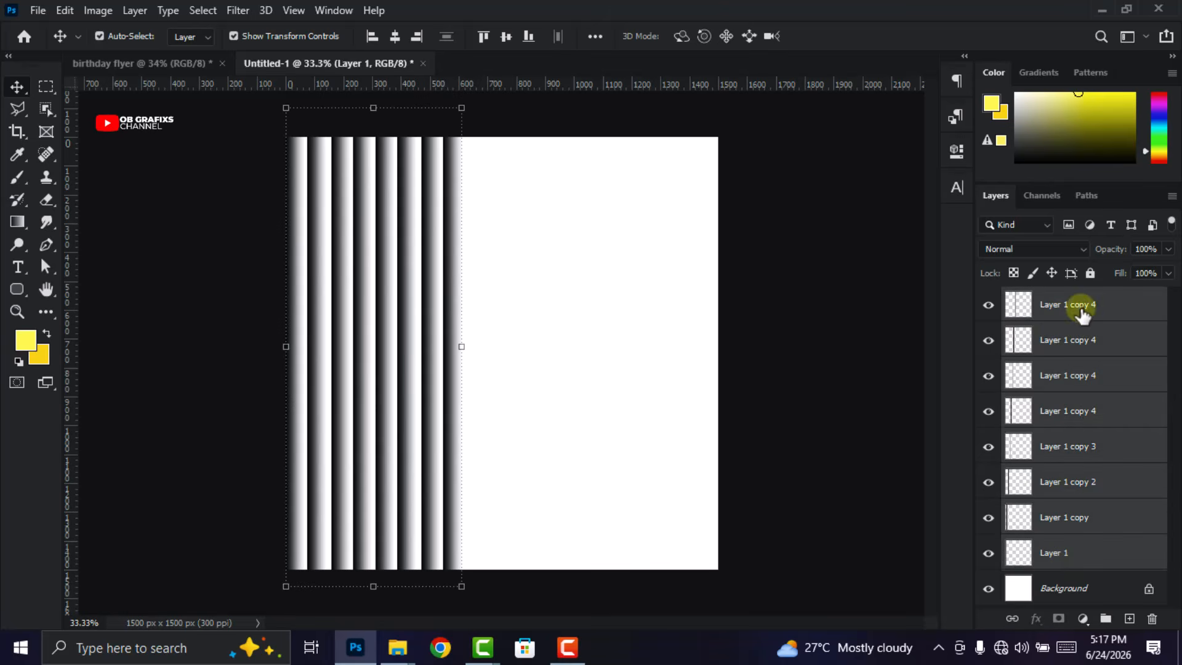
left_click_drag(430, 396, 608, 407)
Duplicate the last strip four times side by side to fill the canvas's remaining white area up to the right edge
left_click(628, 401)
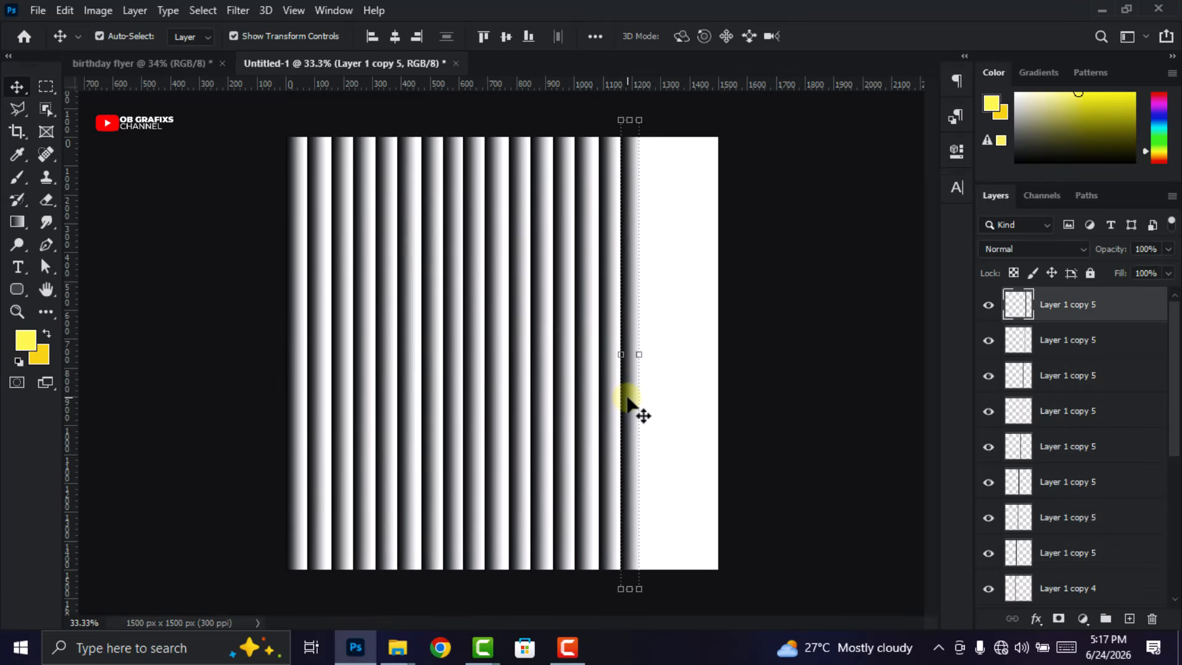
left_click_drag(628, 401, 708, 405)
left_click(804, 375)
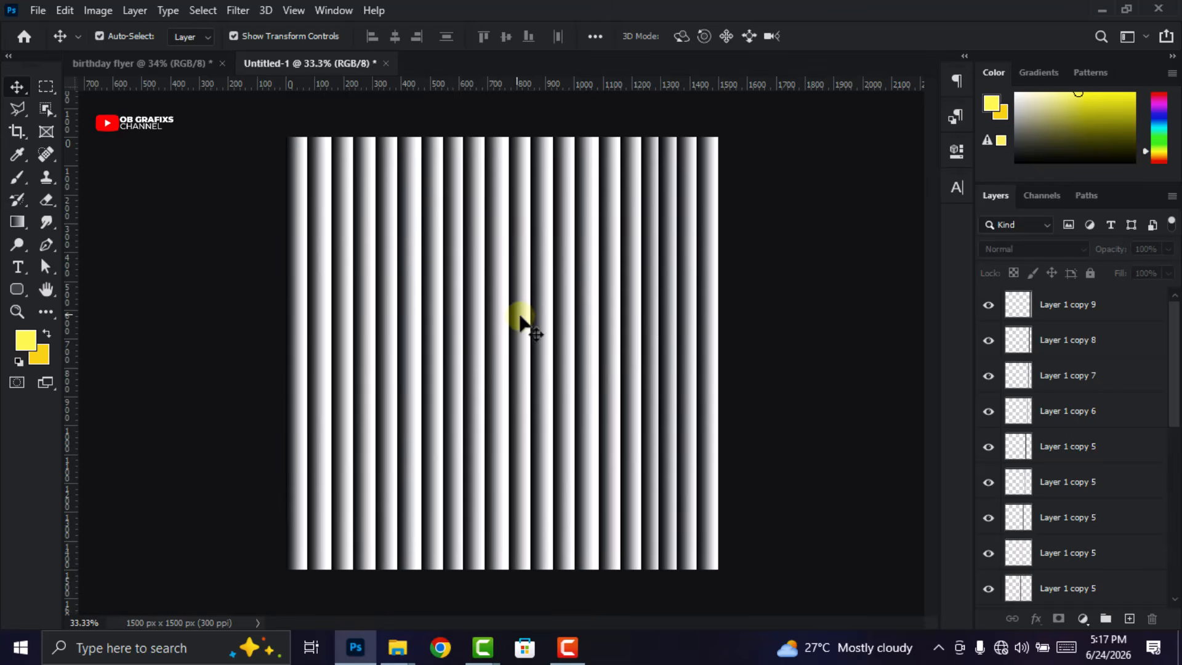
Save the strip pattern to the Desktop as a Photoshop file named TEXTURE GLASS FILE and close its document
left_click(39, 10)
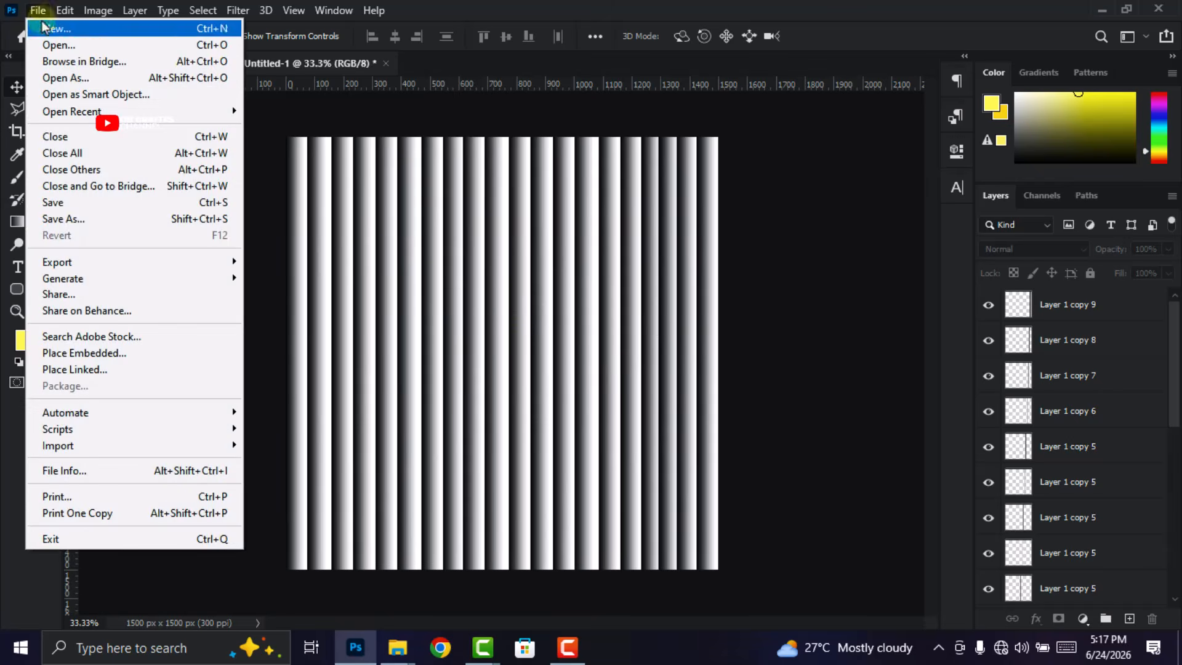
left_click(71, 217)
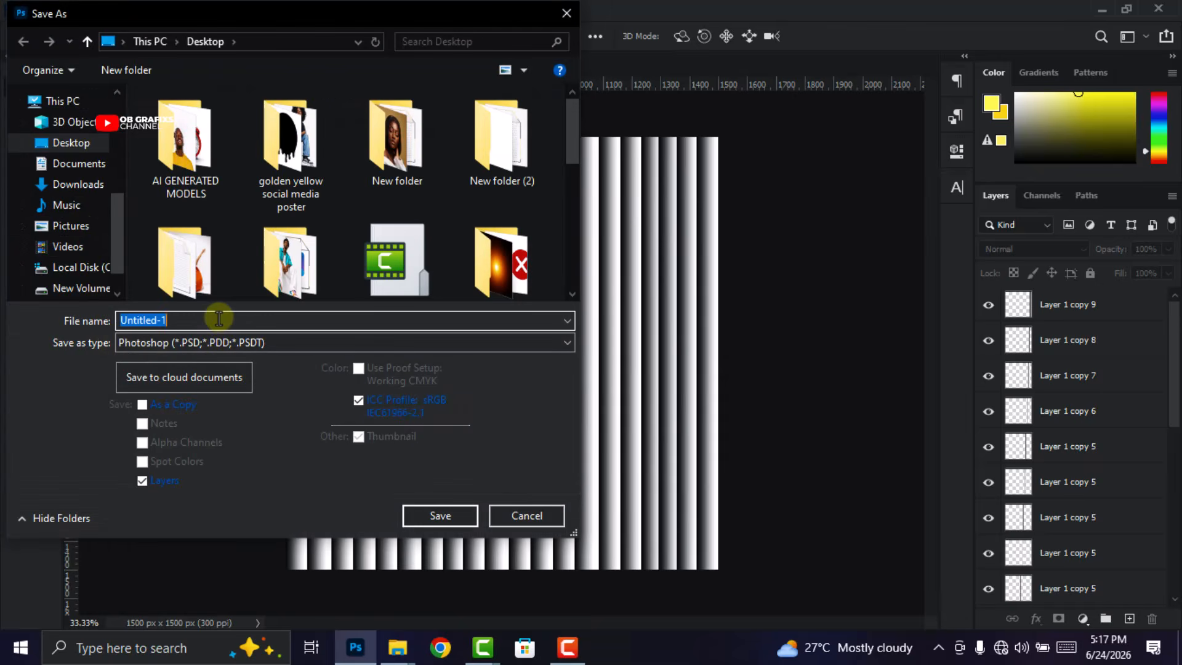
type("TEXT")
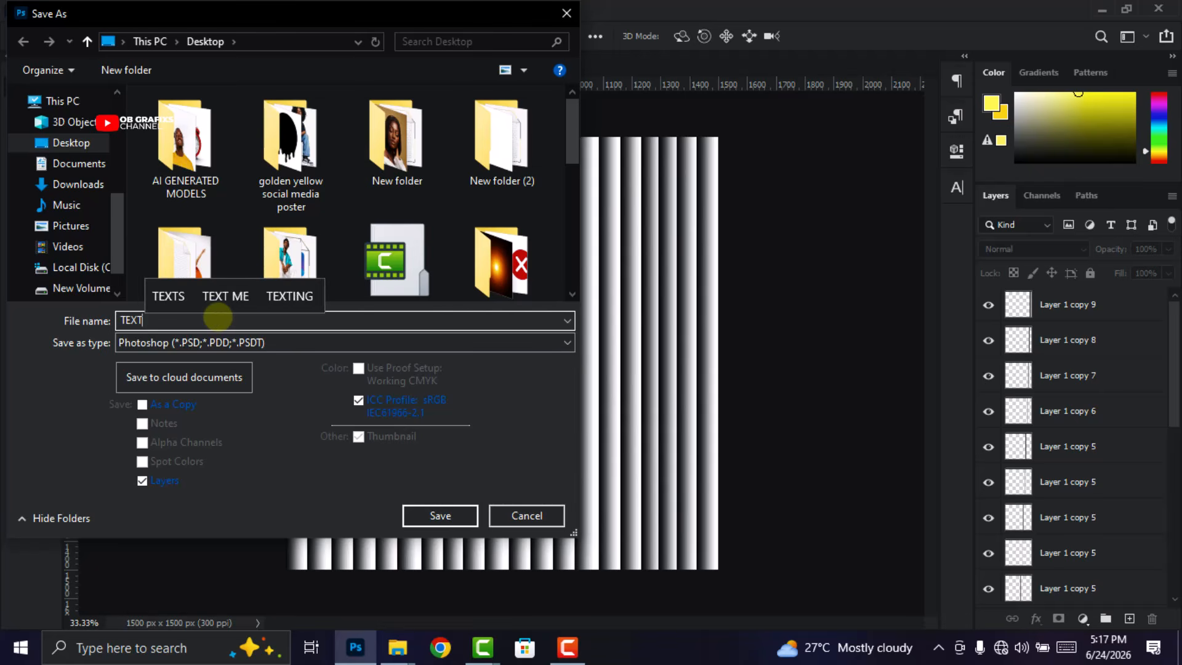
type("URE GLA")
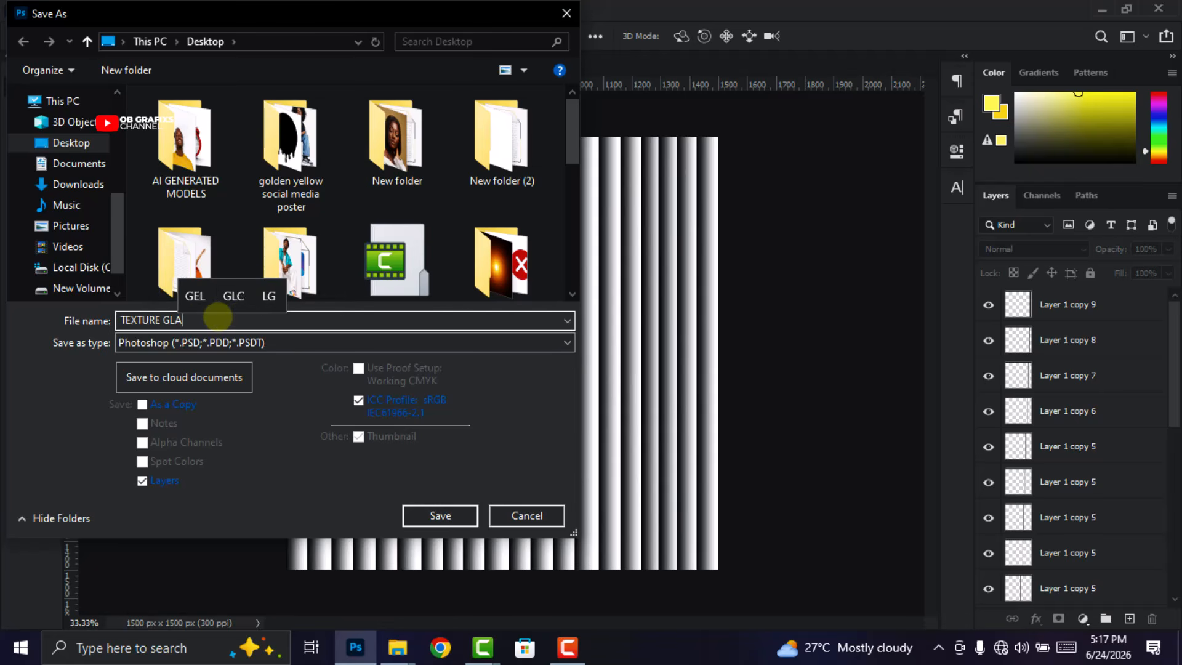
type("SS FILE")
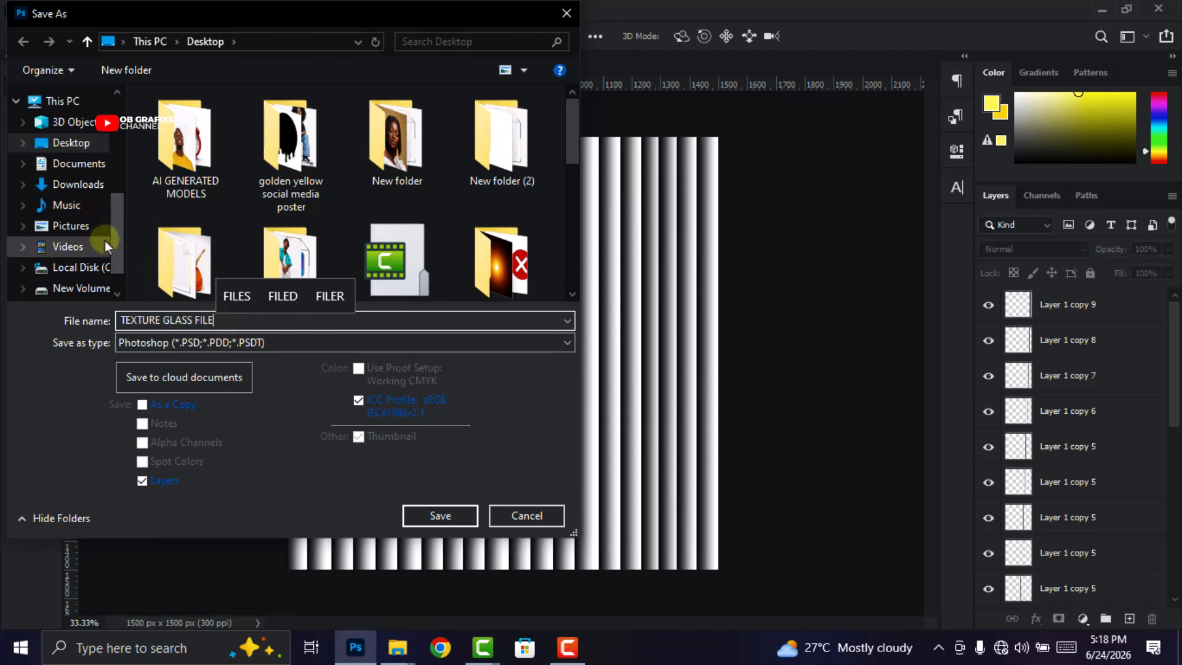
left_click(95, 145)
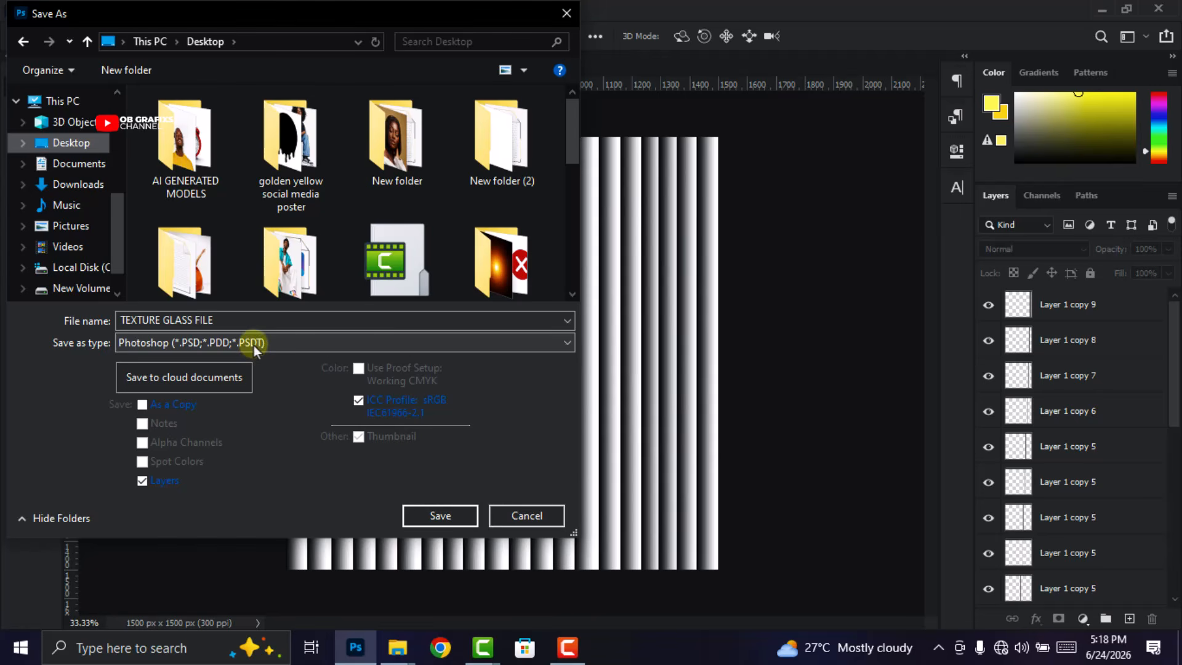
left_click(437, 518)
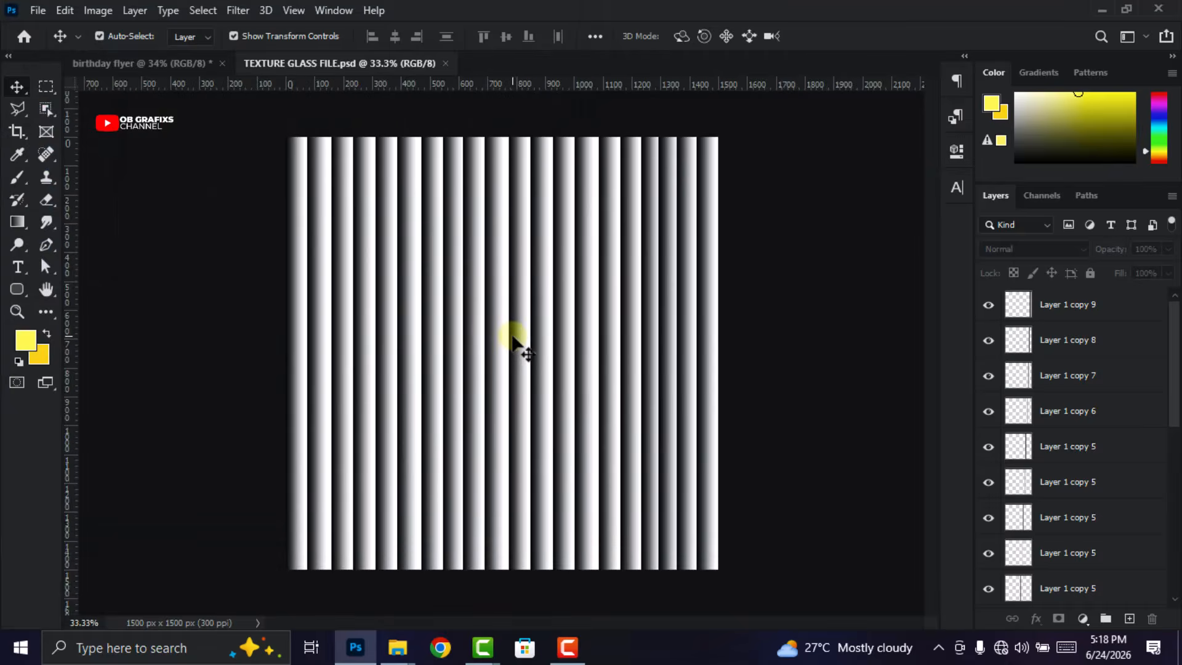
left_click(444, 64)
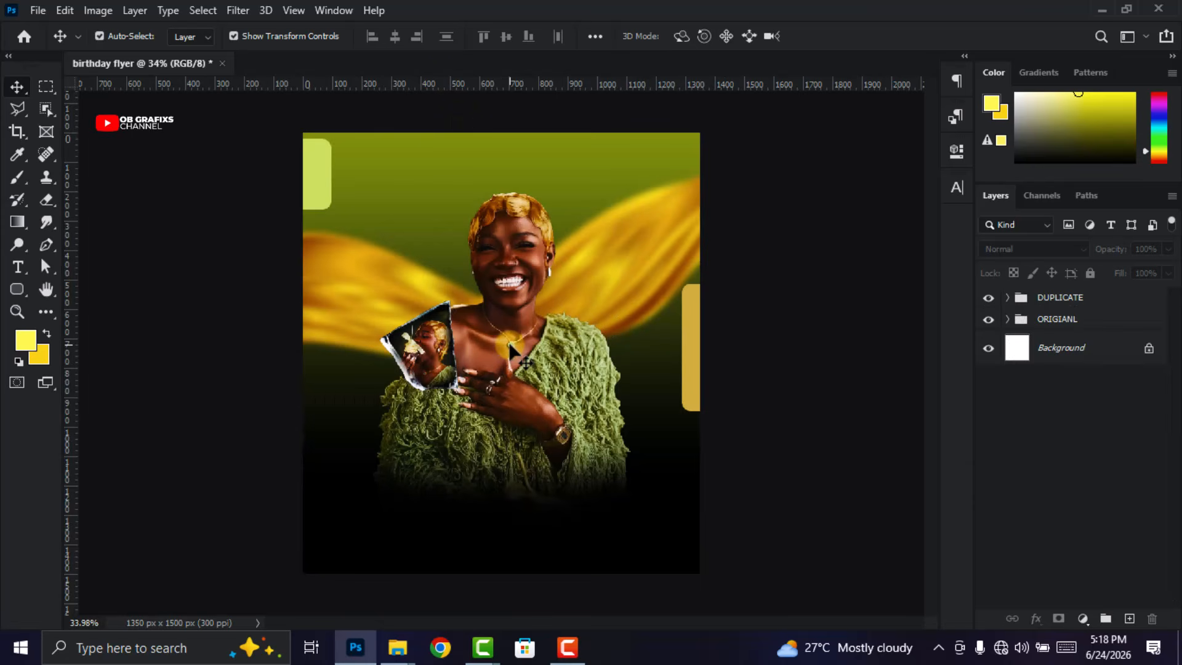
Hide the ORIGIANL group and merge the DUPLICATE group into a single layer
left_click(1069, 325)
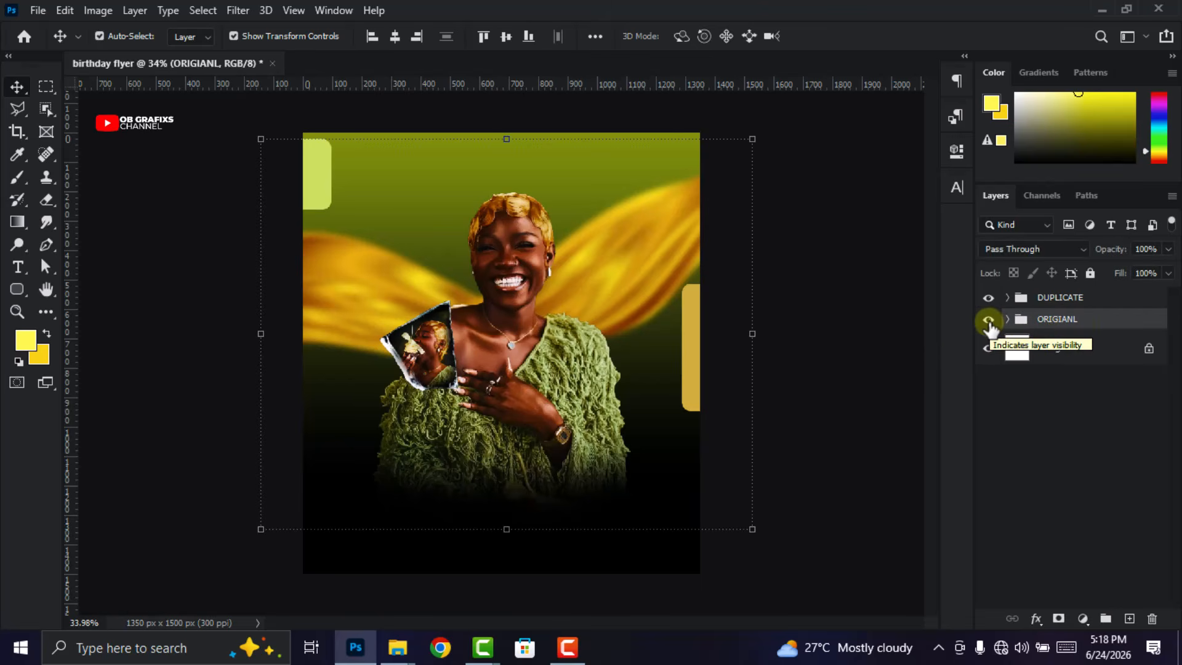
left_click(988, 320)
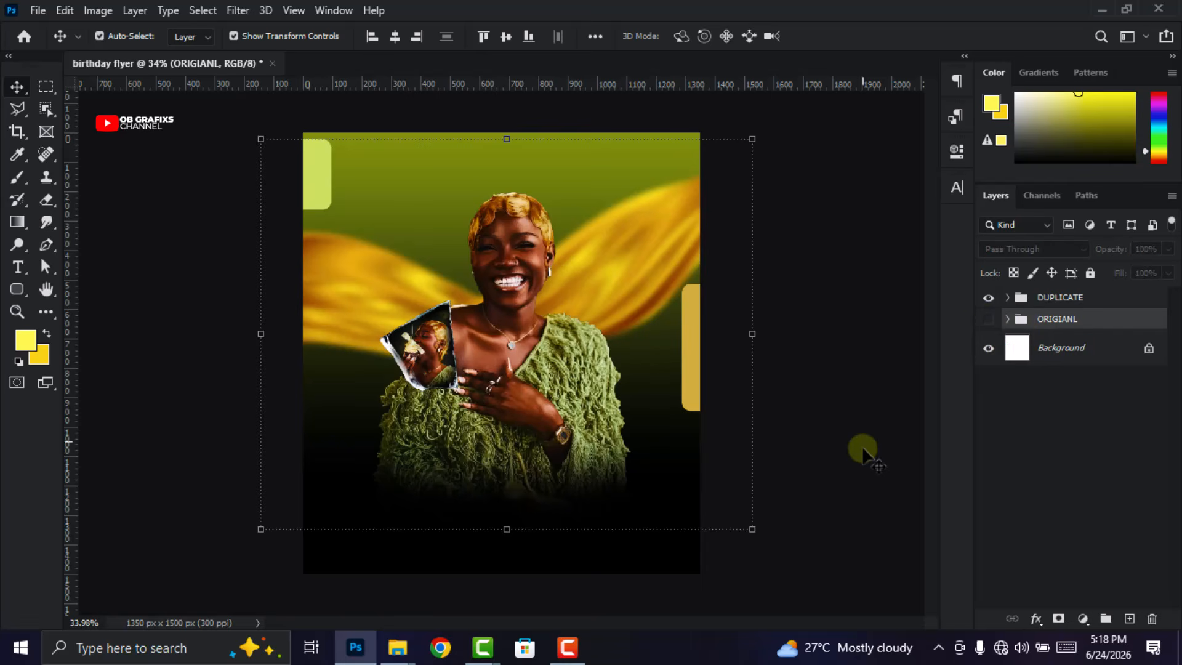
left_click(1060, 298)
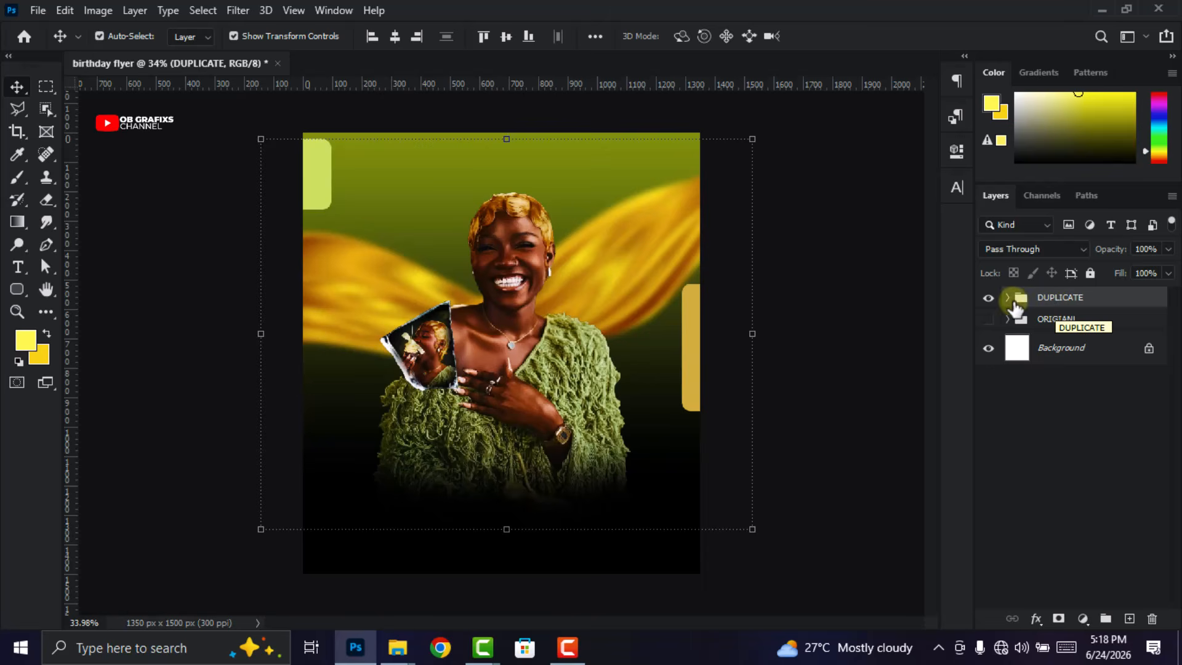
right_click(1063, 306)
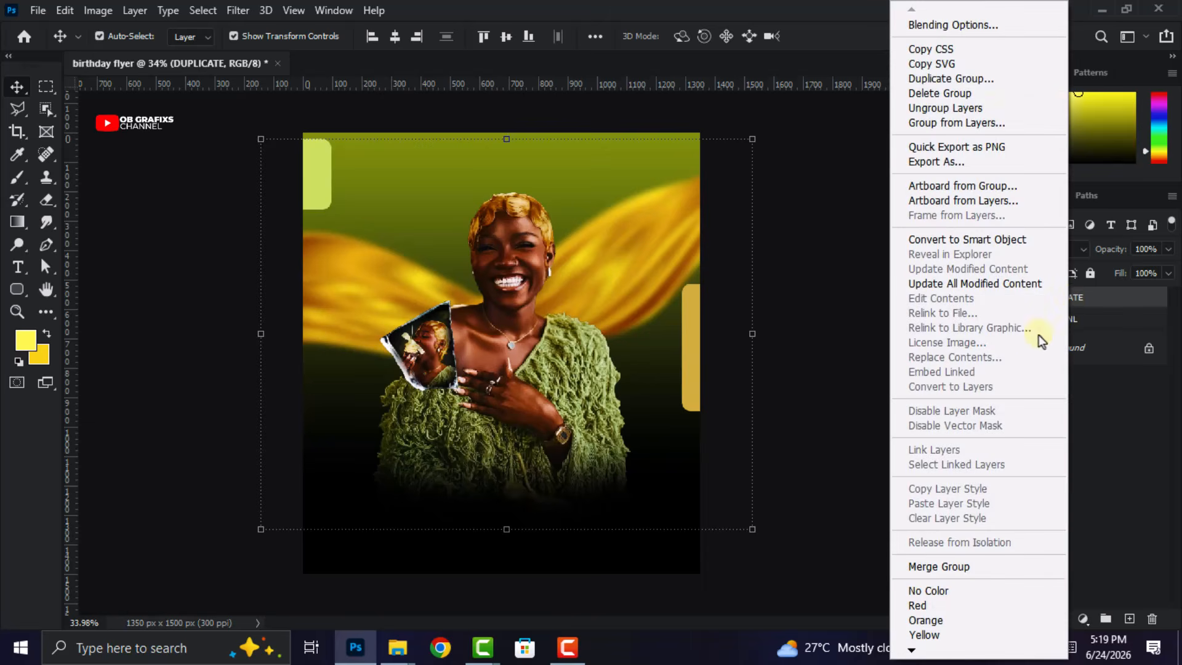
left_click(969, 571)
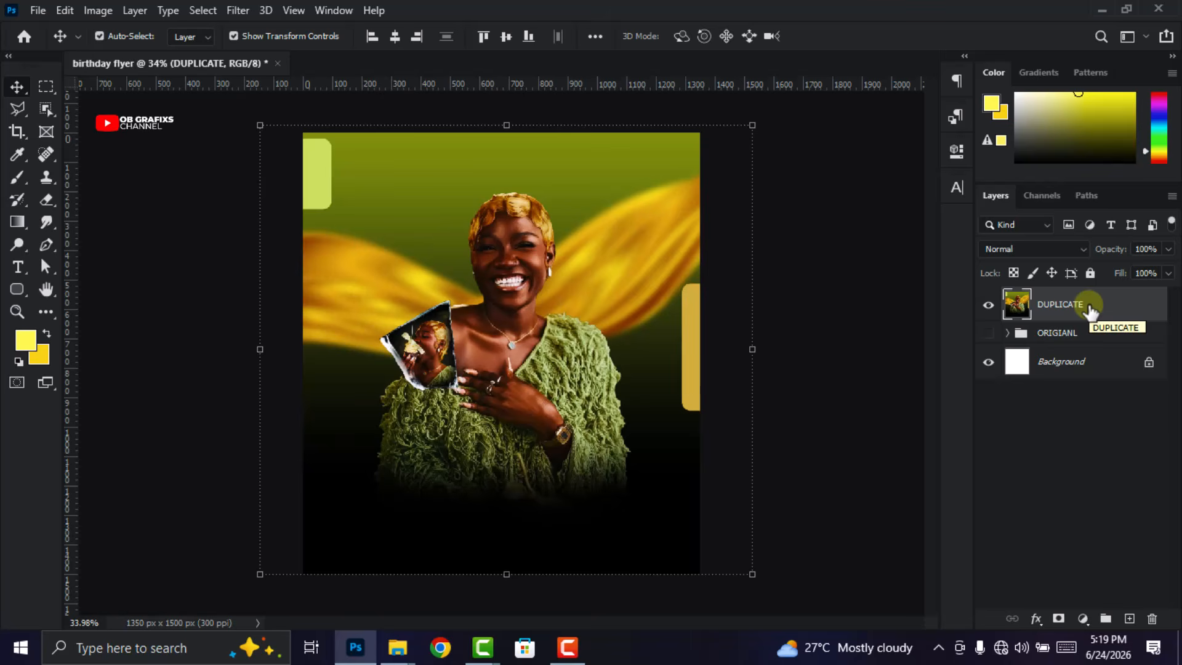
Duplicate the merged DUPLICATE layer so a copy sits directly above it
key("ctrl")
key("ctrl+j")
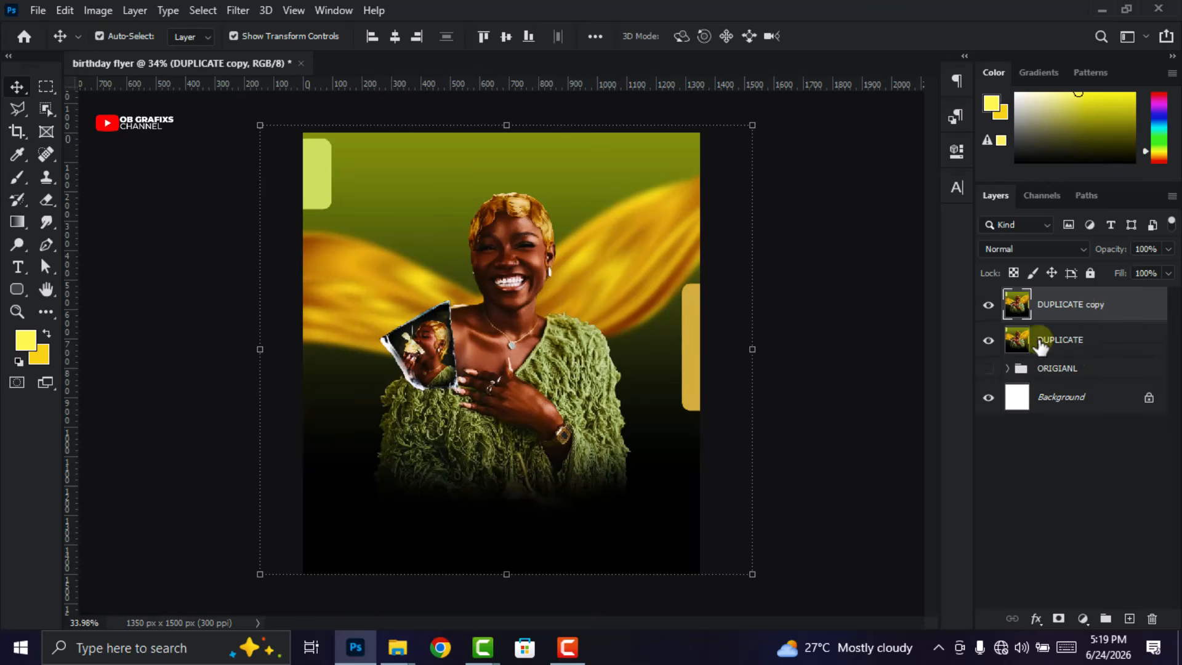
left_click(1071, 345)
left_click(1084, 312)
Add a new layer above DUPLICATE and draw a yellow rectangle about 636 x 983 px on it over the portrait area
left_click(1083, 346)
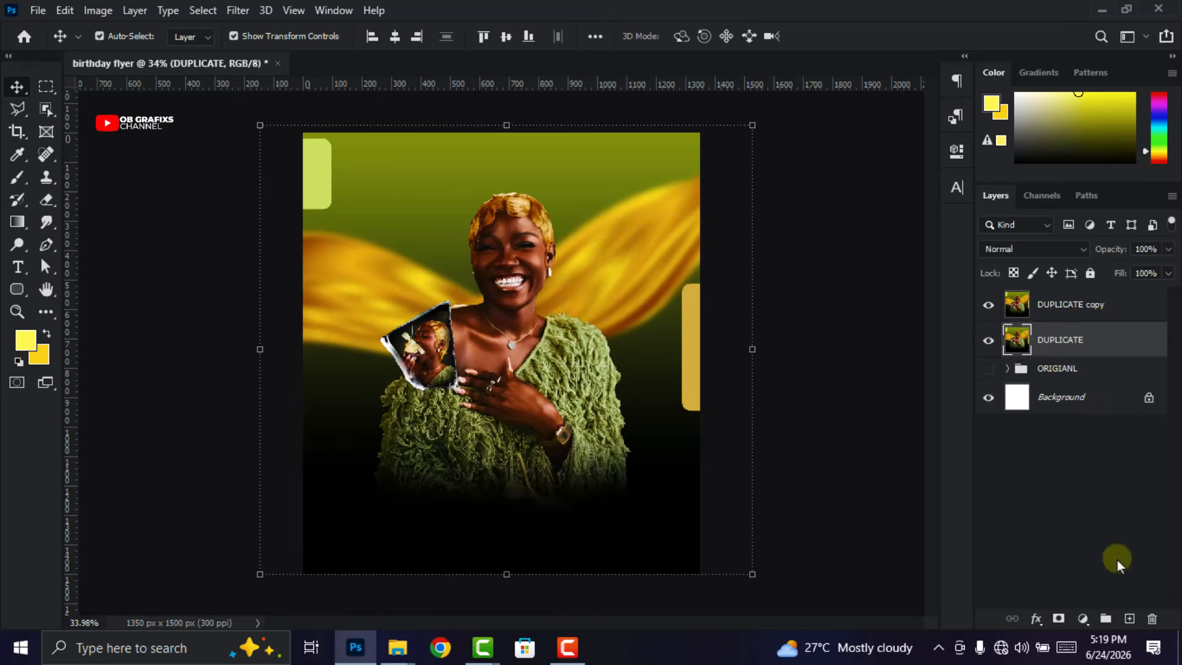
left_click(1128, 618)
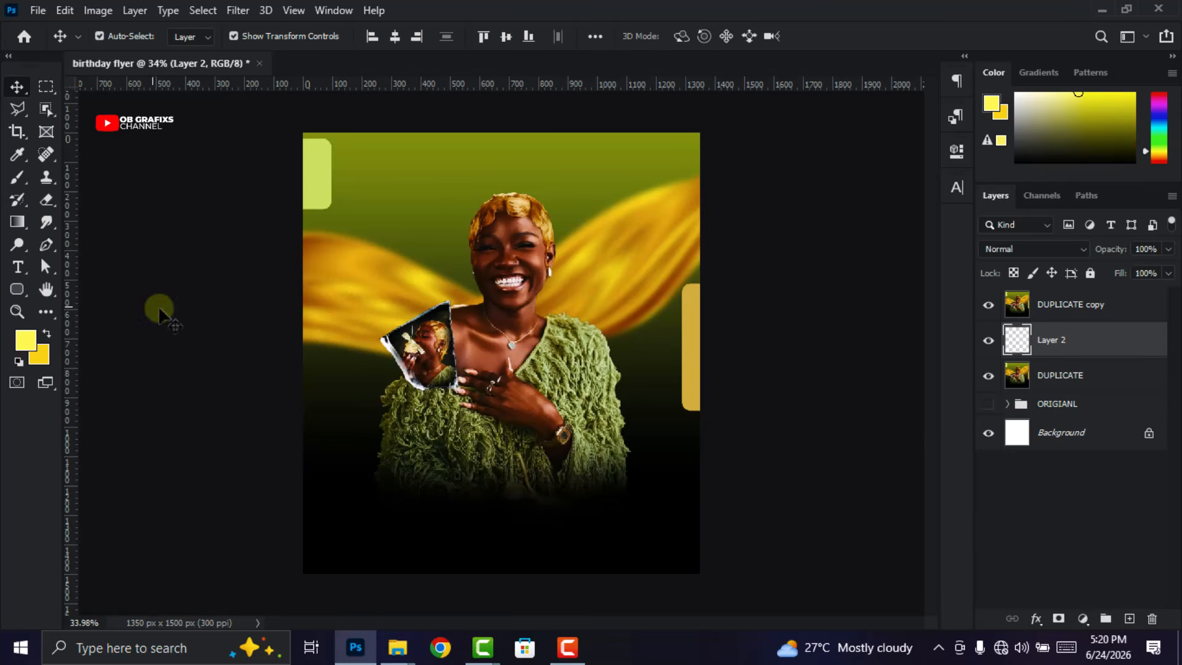
left_click(21, 290)
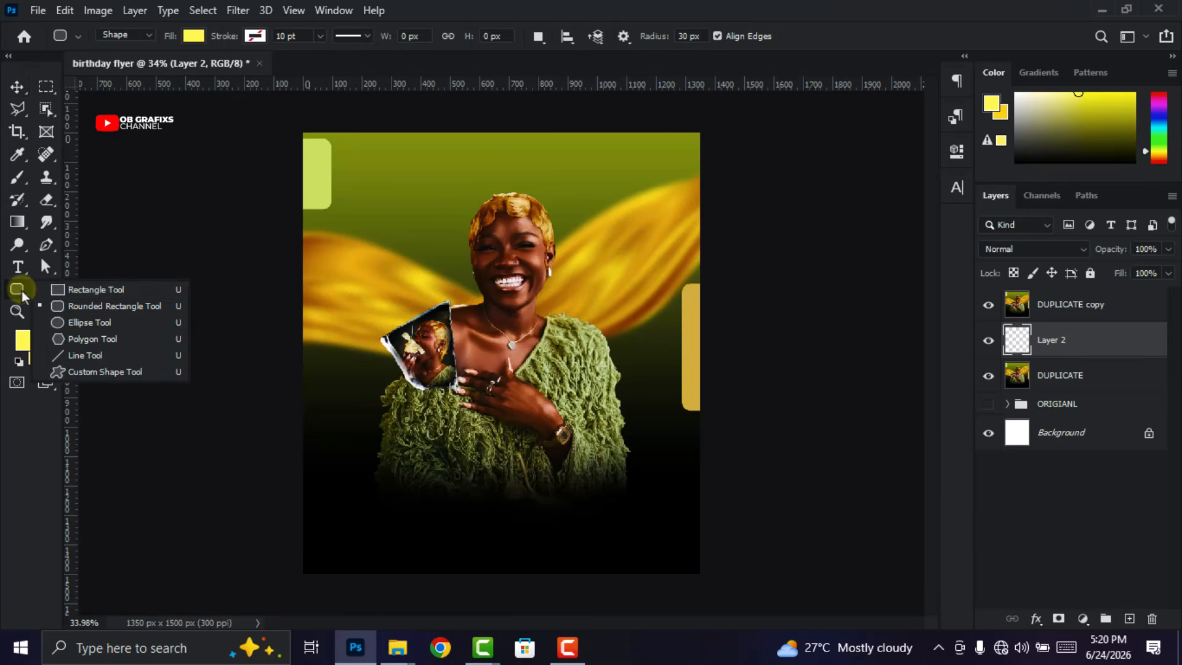
left_click(73, 290)
left_click_drag(428, 169, 614, 458)
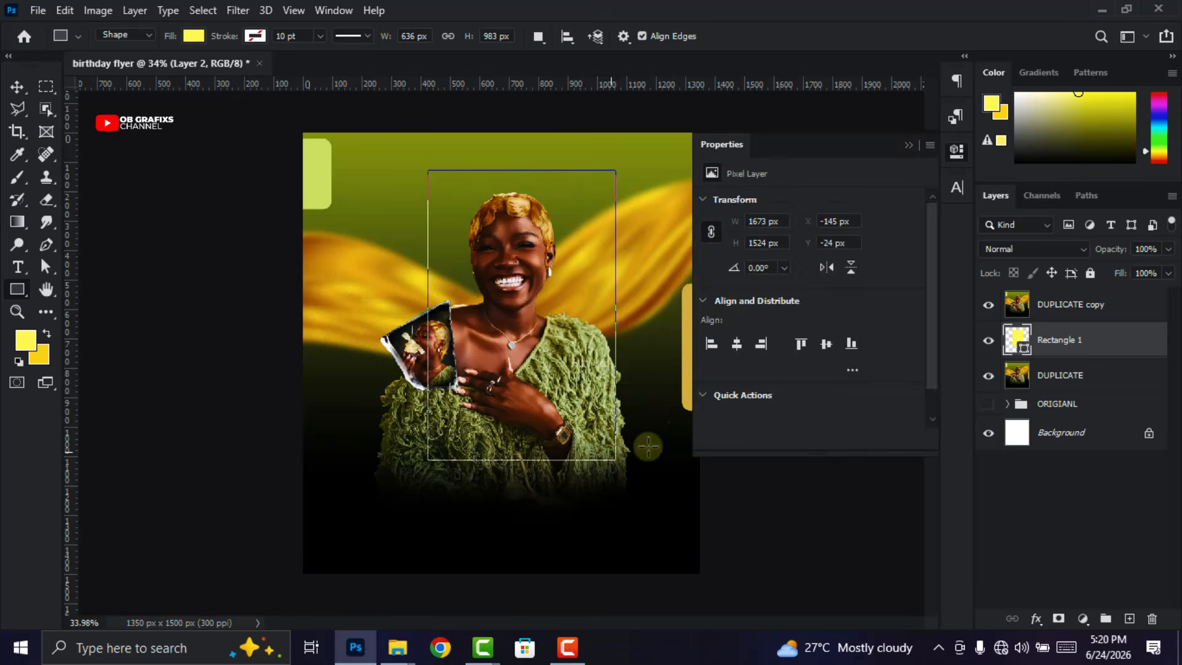
left_click(956, 151)
left_click(17, 87)
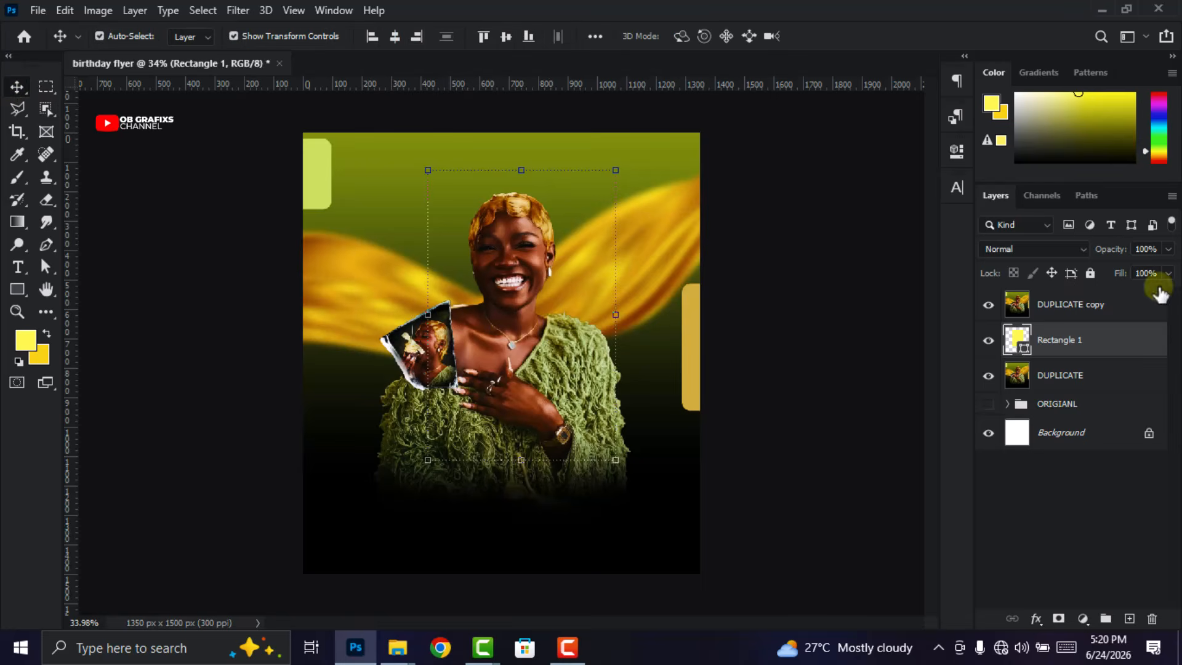
With DUPLICATE copy temporarily hidden, move the yellow rectangle slightly down and centre it horizontally on the flyer, and show the copy again
left_click(988, 305)
mouse_move(520, 346)
left_mouse_down()
mouse_move(511, 330)
mouse_move(504, 351)
left_mouse_up()
left_click(395, 37)
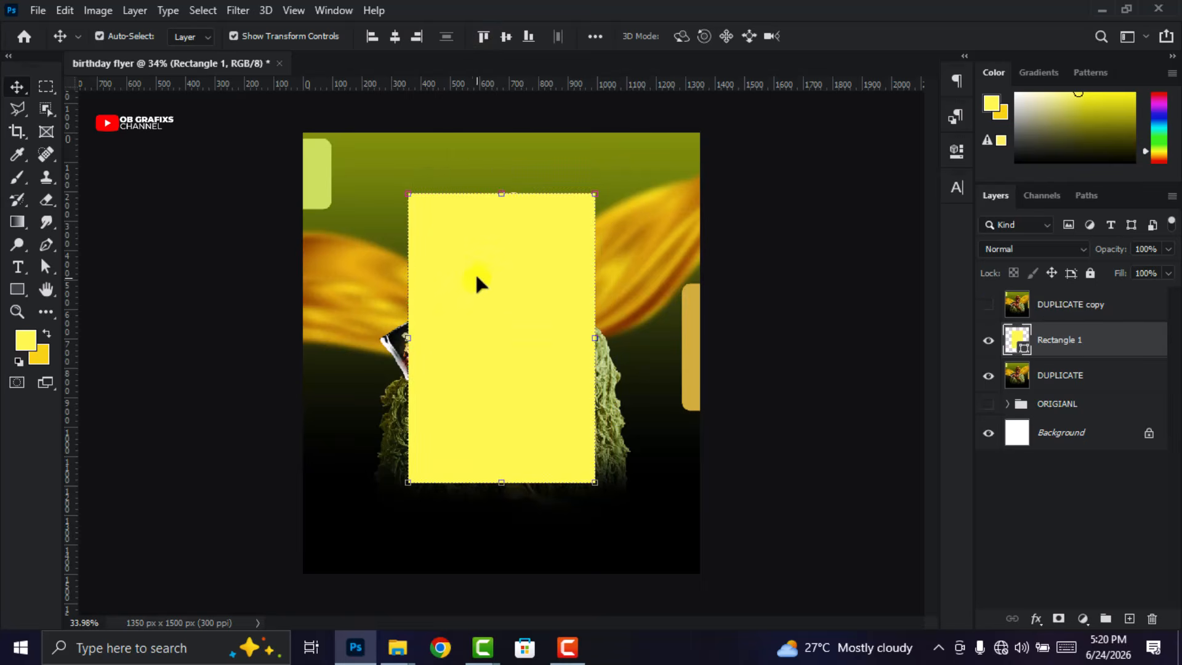
left_click(1101, 302)
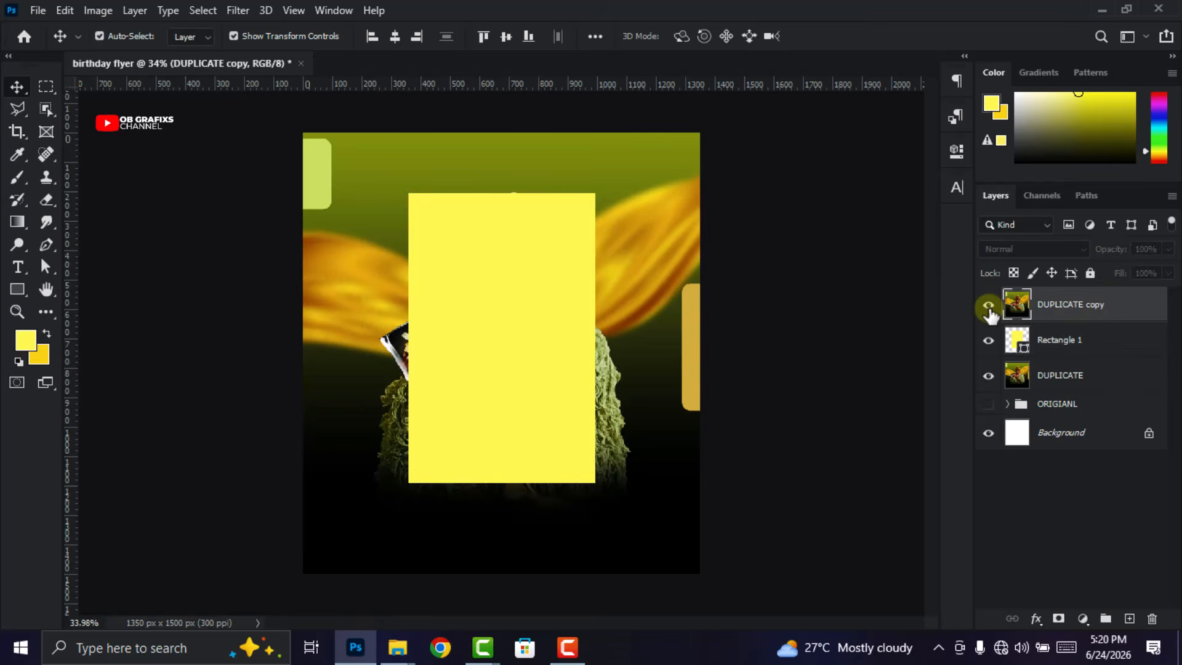
left_click(988, 305)
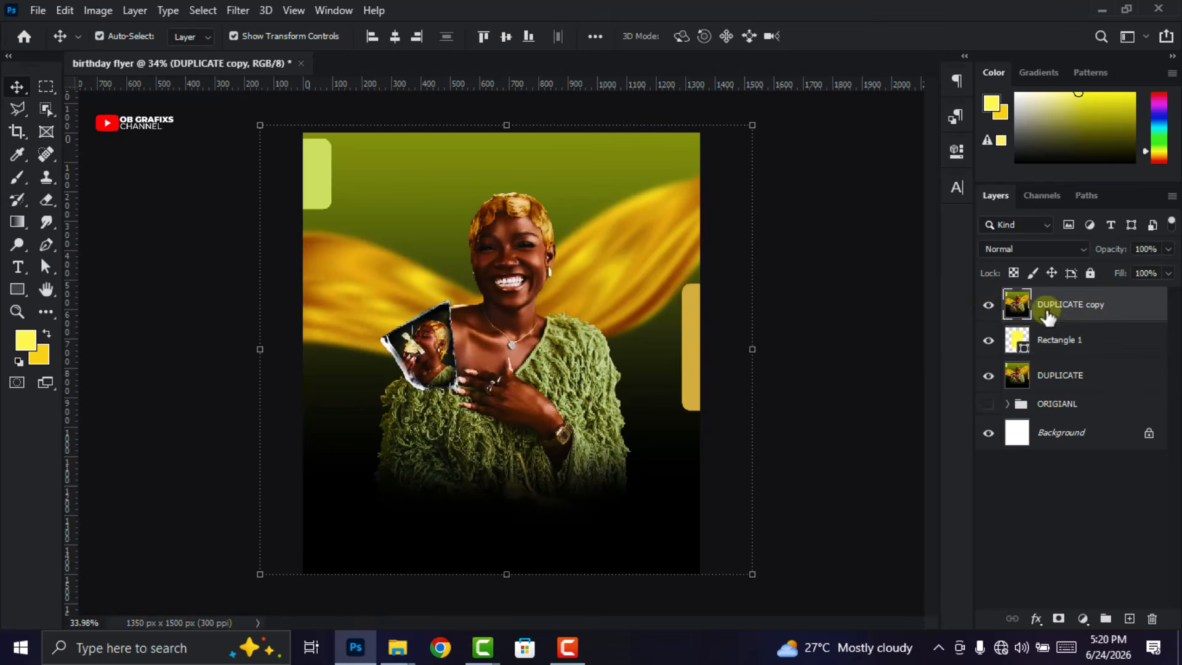
left_click(839, 389)
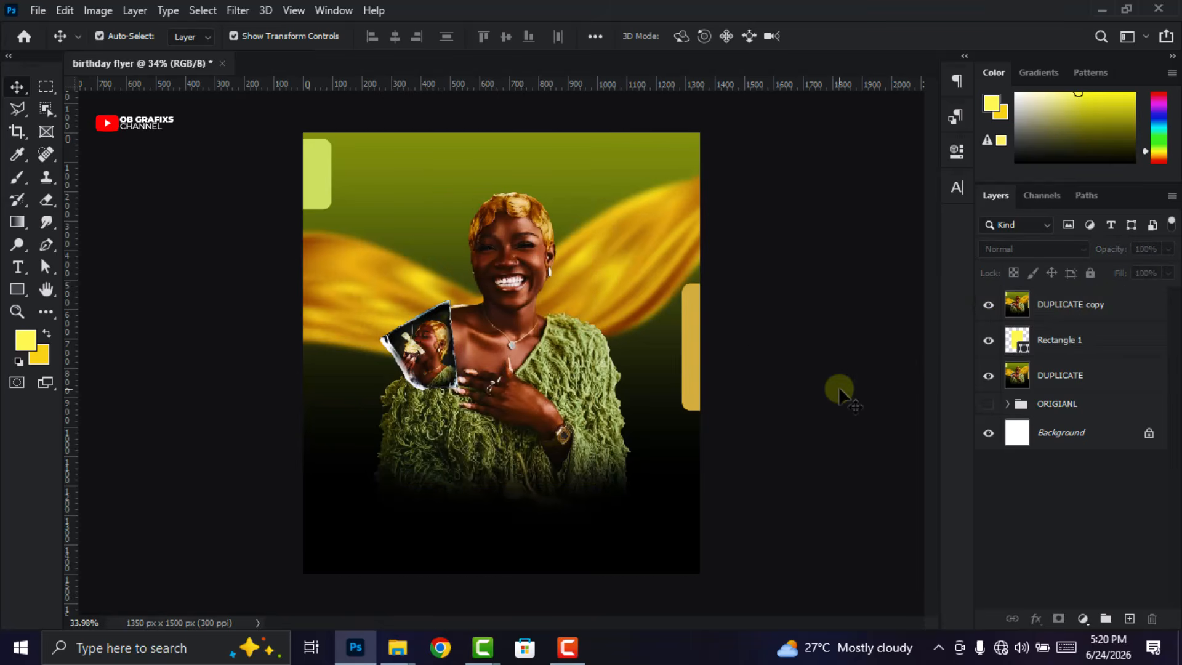
Convert the DUPLICATE layer to a smart object
left_click(1068, 385)
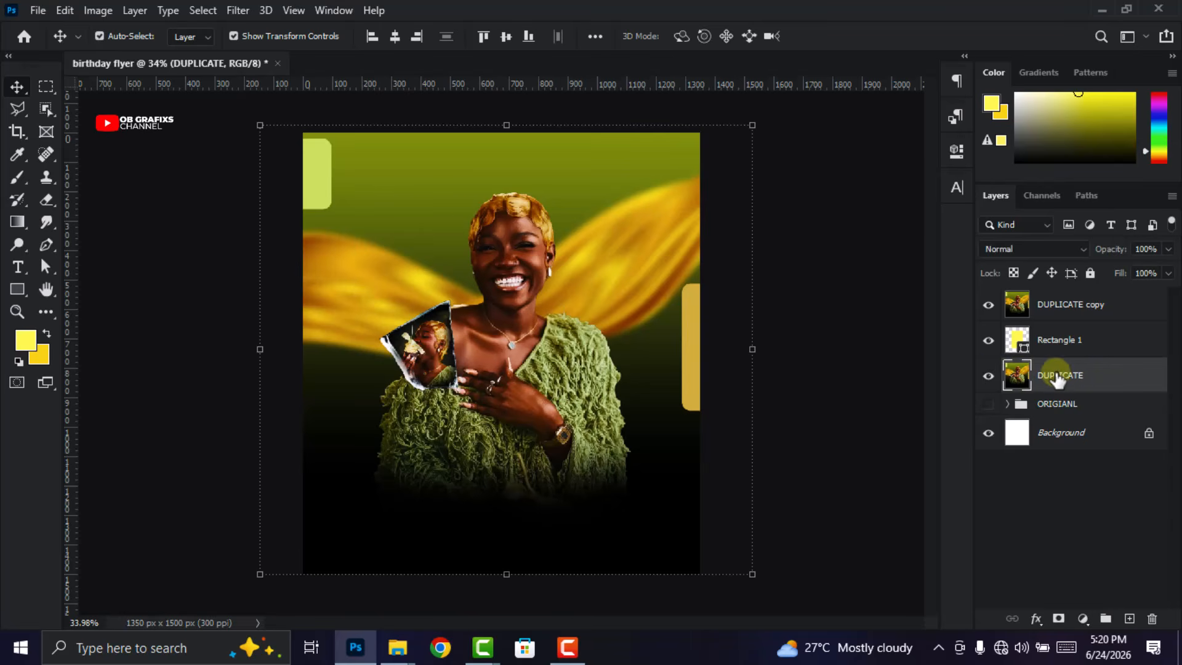
right_click(1060, 381)
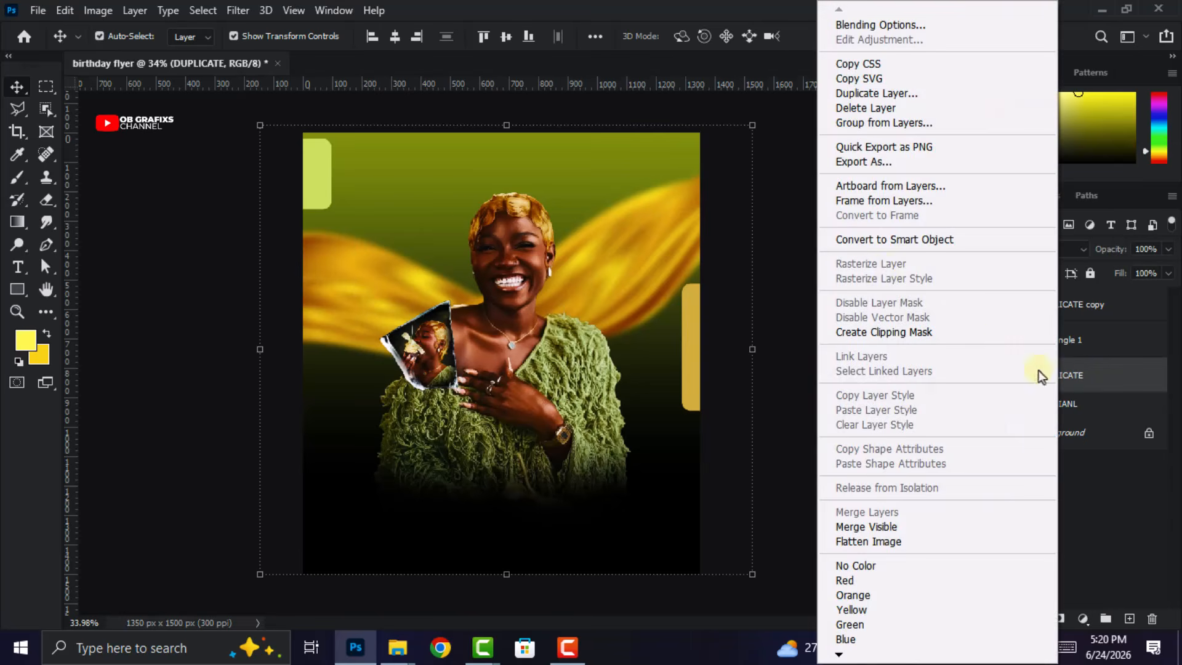
left_click(883, 240)
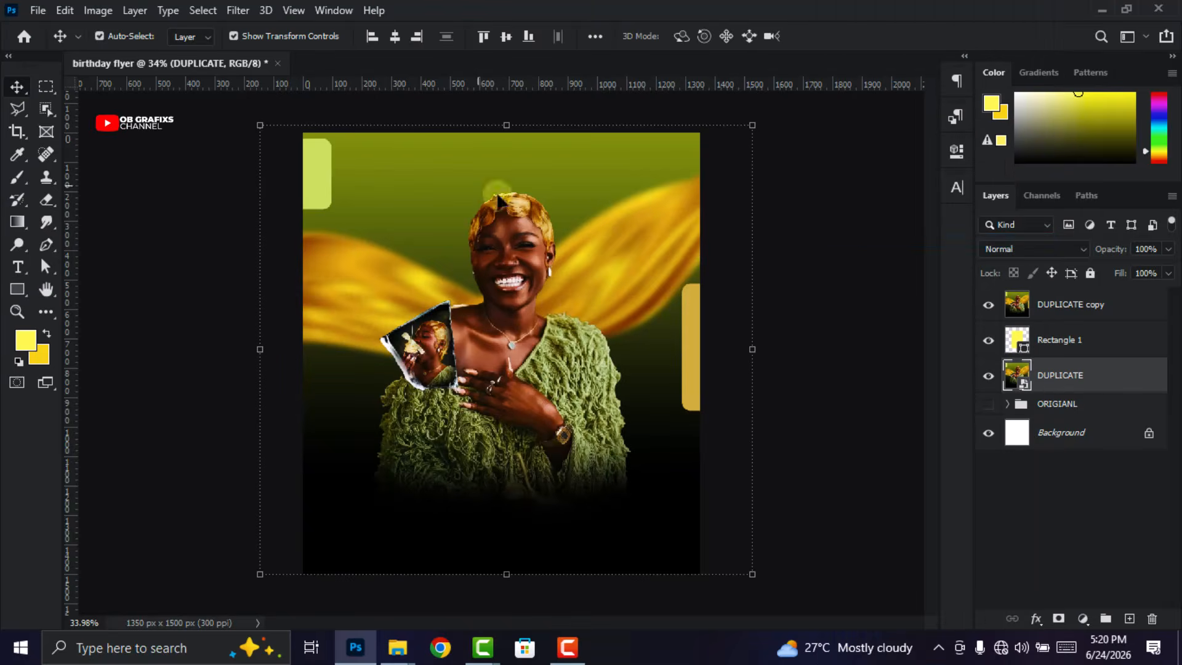
Open the Filter Gallery's Glass filter for the DUPLICATE layer and load TEXTURE GLASS FILE from the Desktop as its texture
left_click(235, 15)
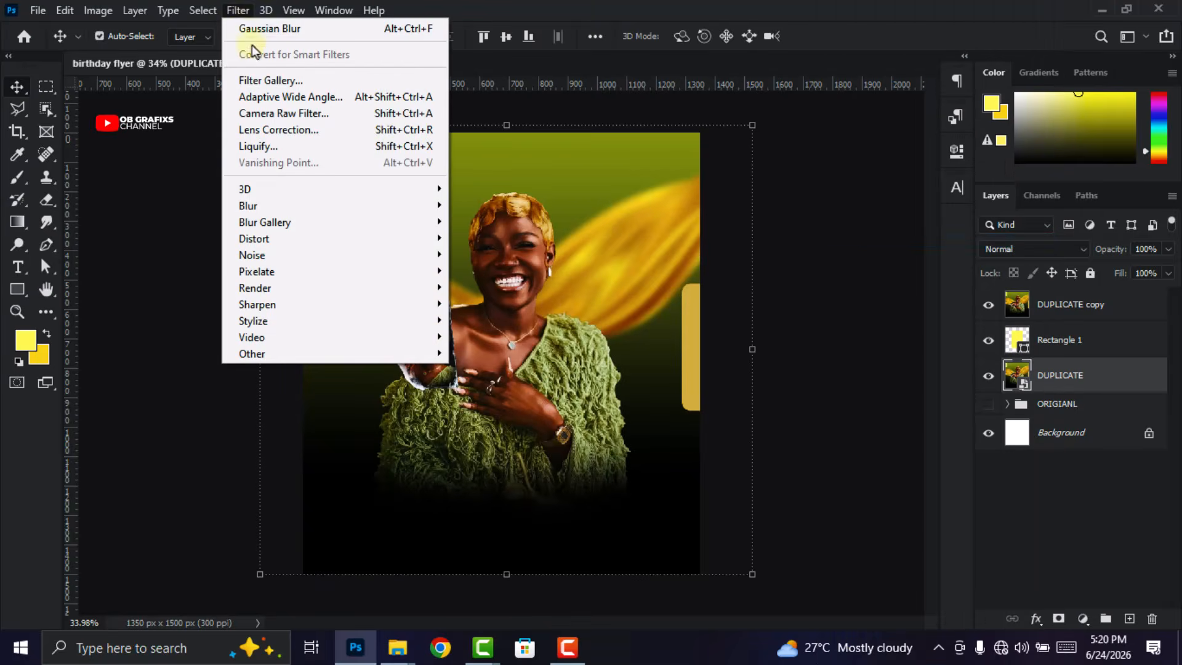
left_click(264, 80)
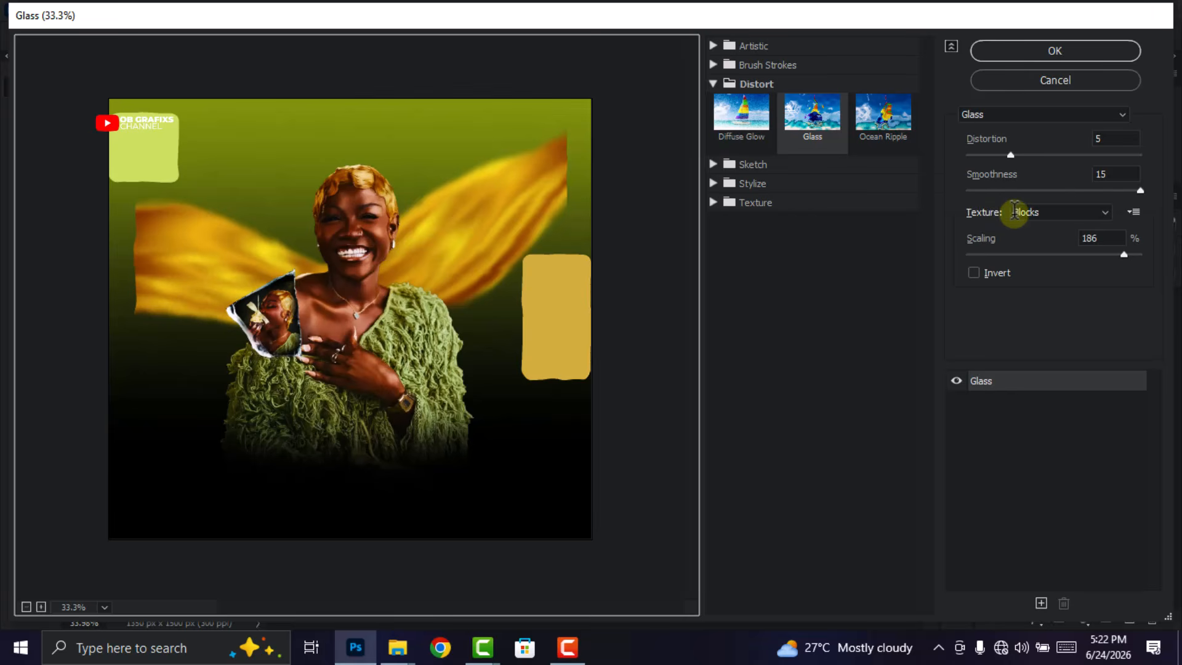
left_click(1072, 211)
left_click(1073, 212)
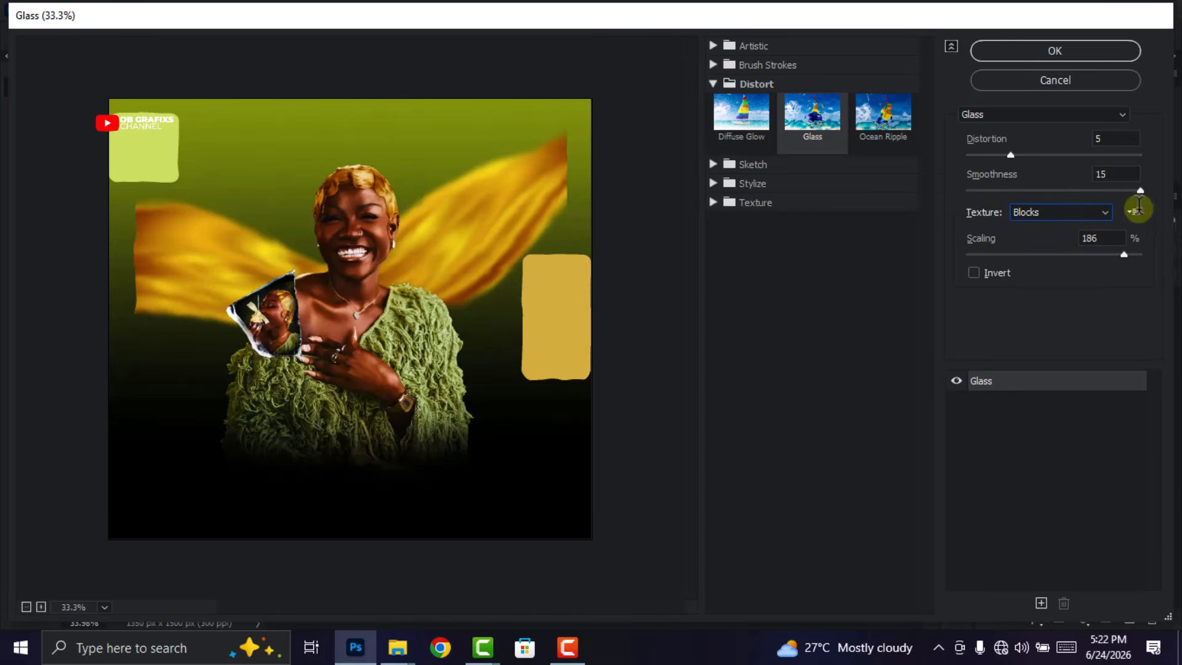
left_click(1134, 212)
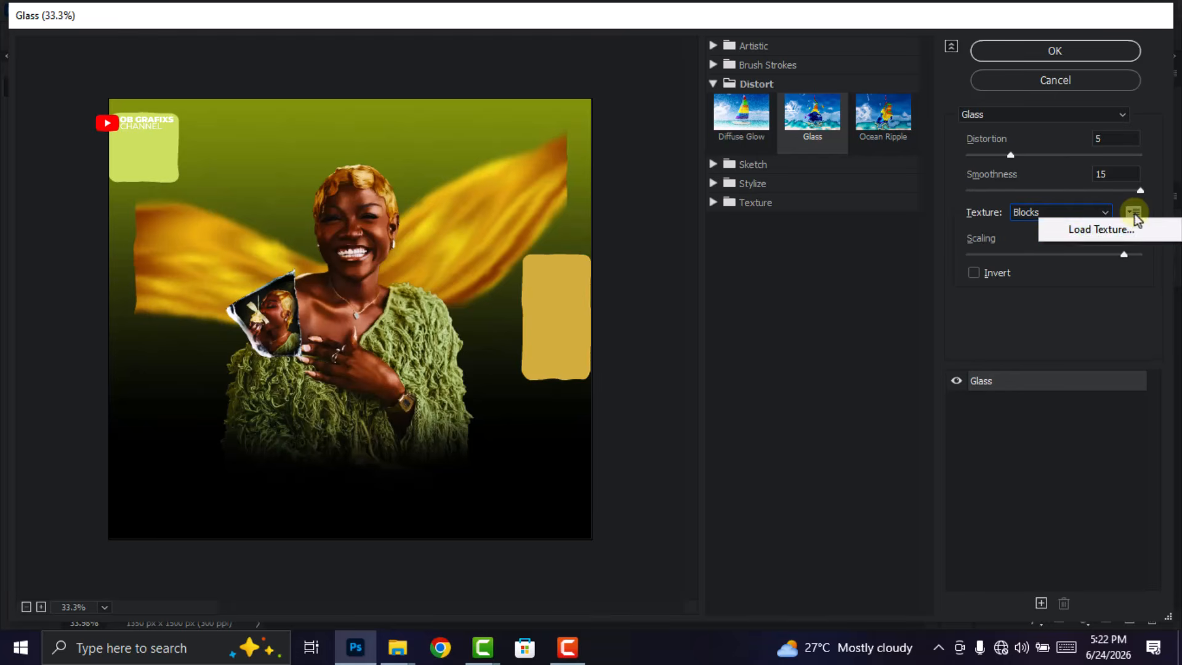
left_click(1100, 230)
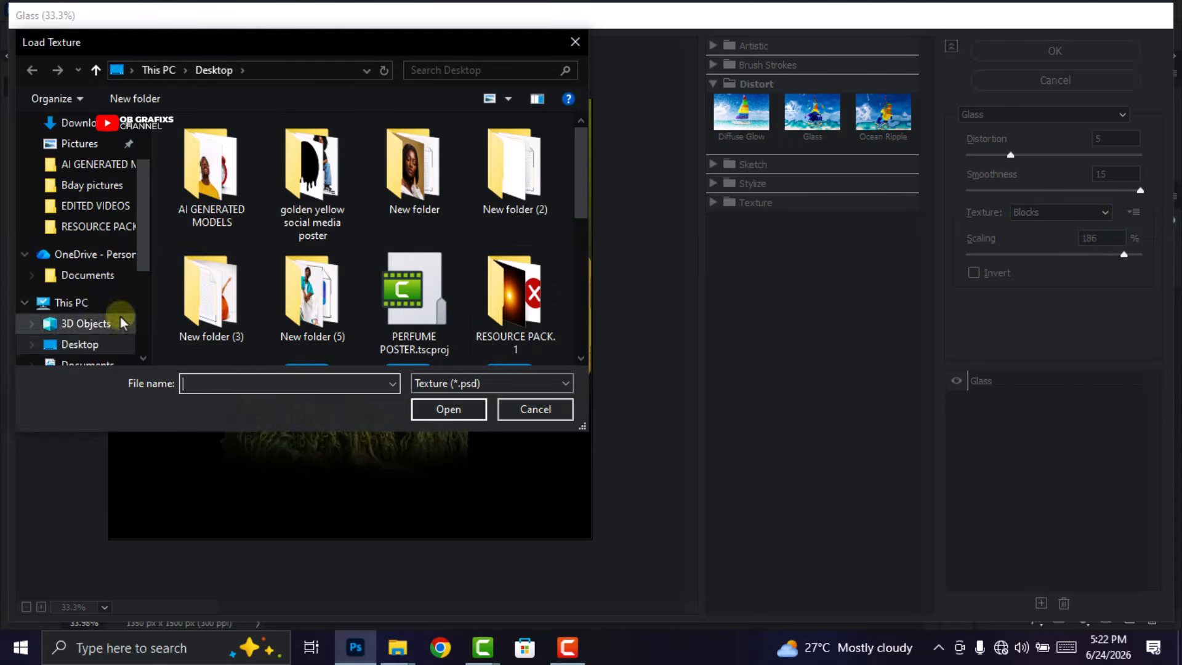
left_click(116, 345)
scroll(401, 235, "down", 3)
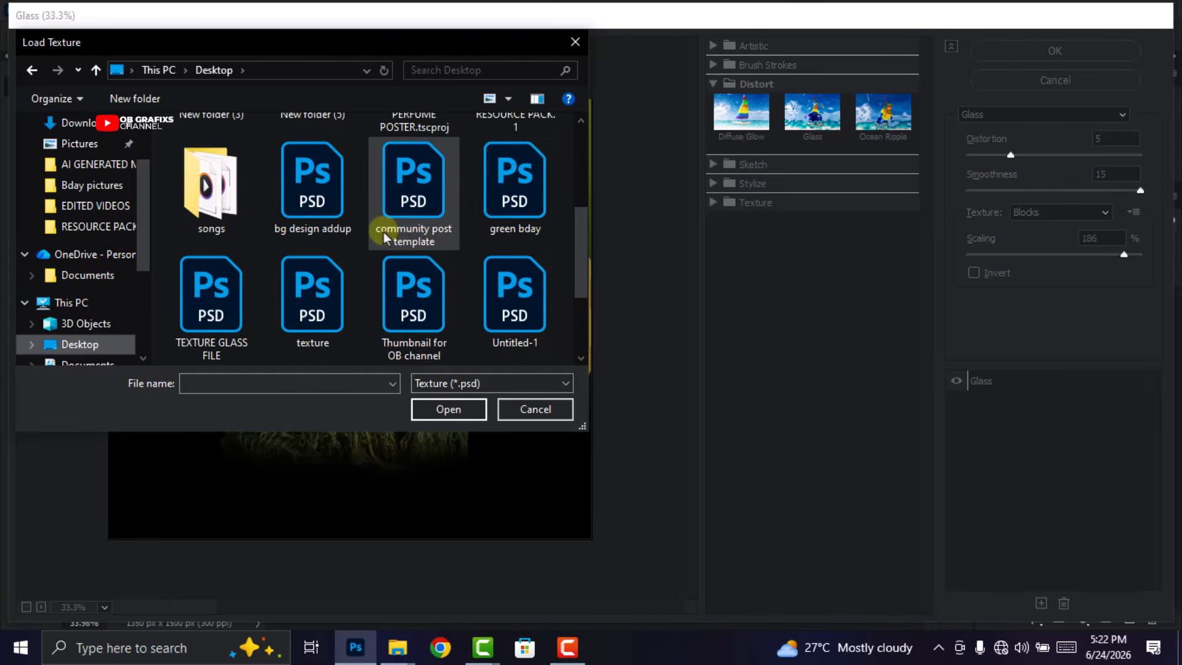
scroll(383, 231, "down", 1)
left_click(209, 204)
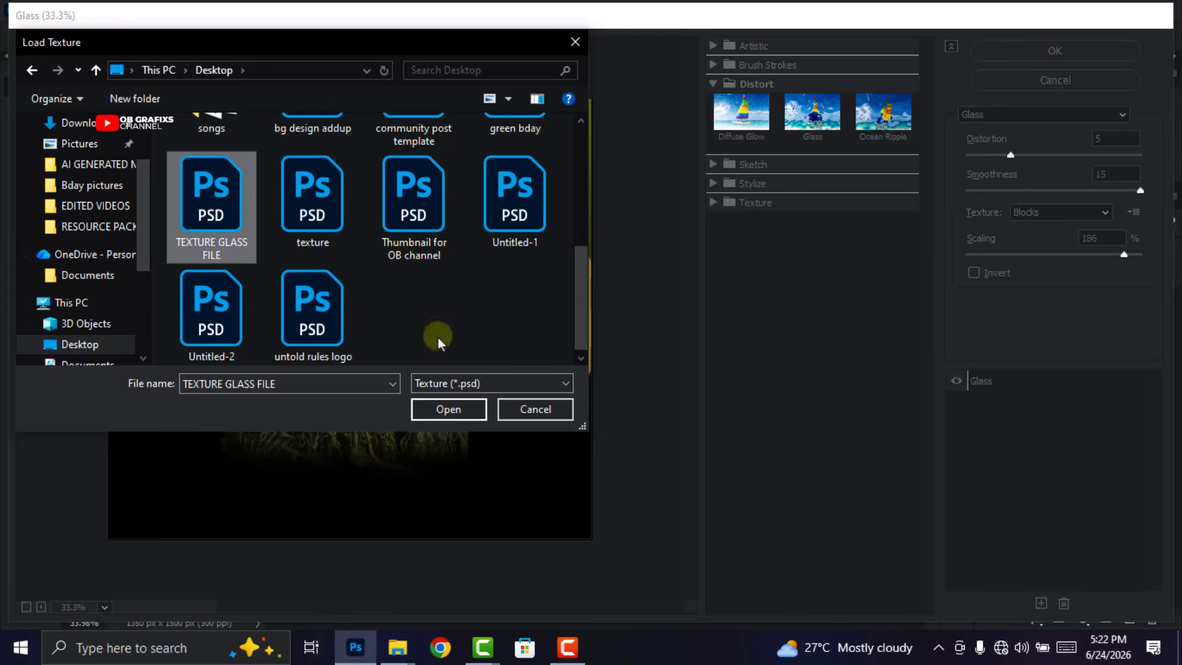
left_click(448, 409)
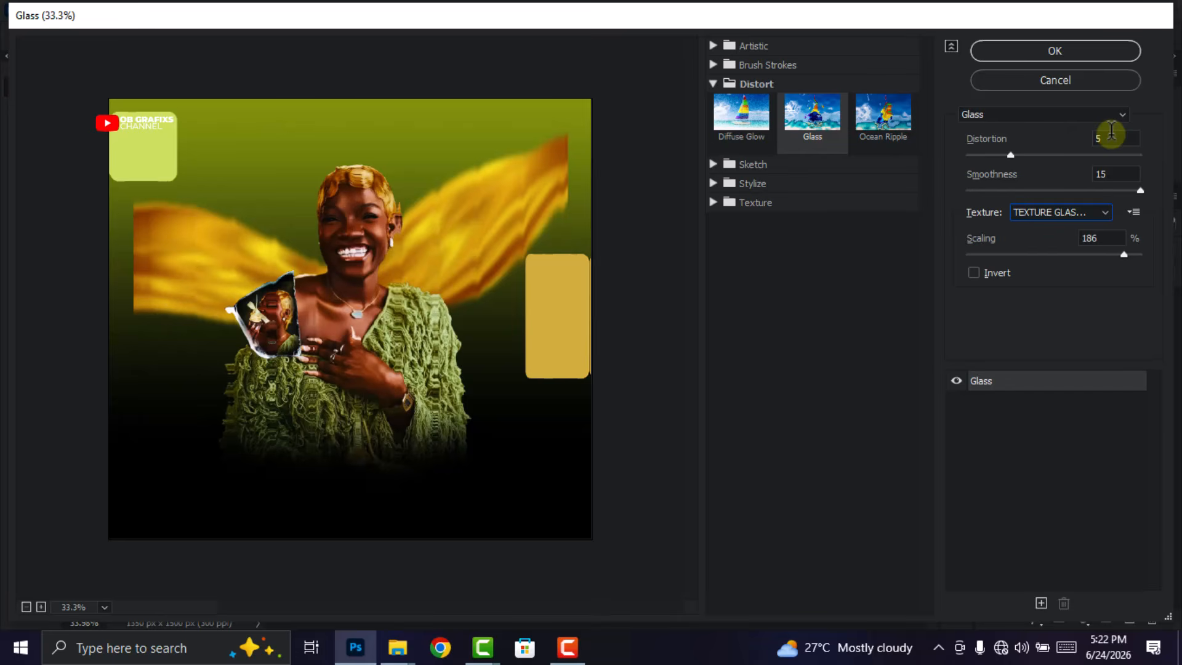
Set the Glass filter to distortion 15, smoothness 7 and scaling 121%, apply it, and deselect the layer
left_click_drag(1111, 137, 1020, 155)
type("15")
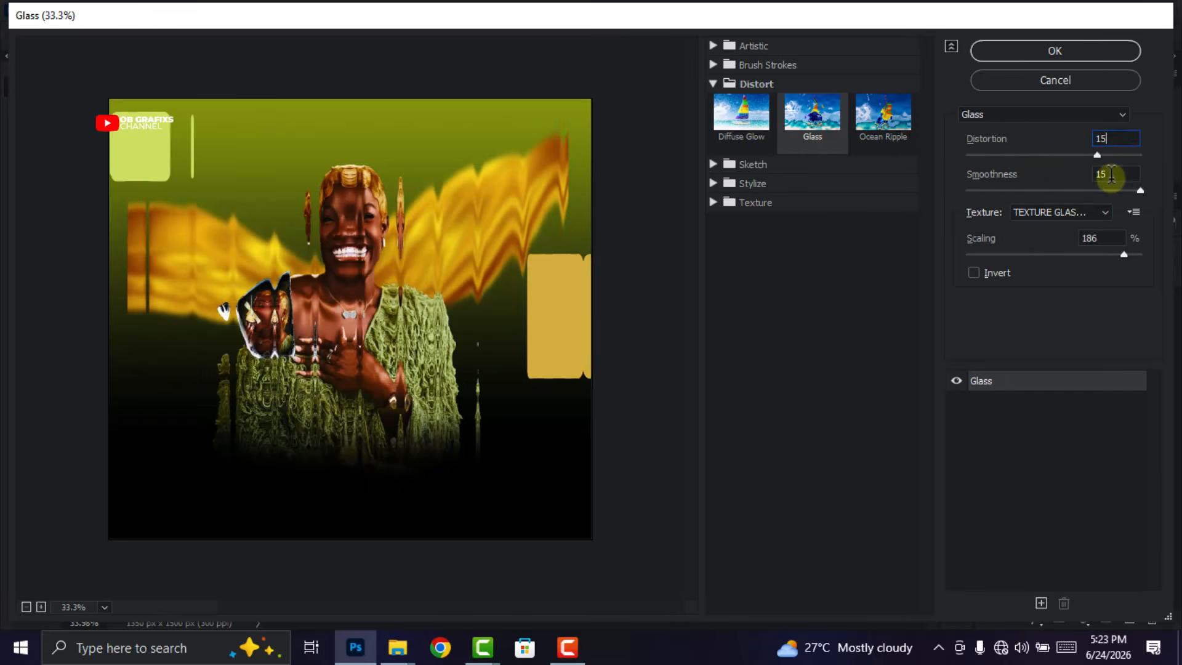
left_click_drag(1119, 172, 1057, 176)
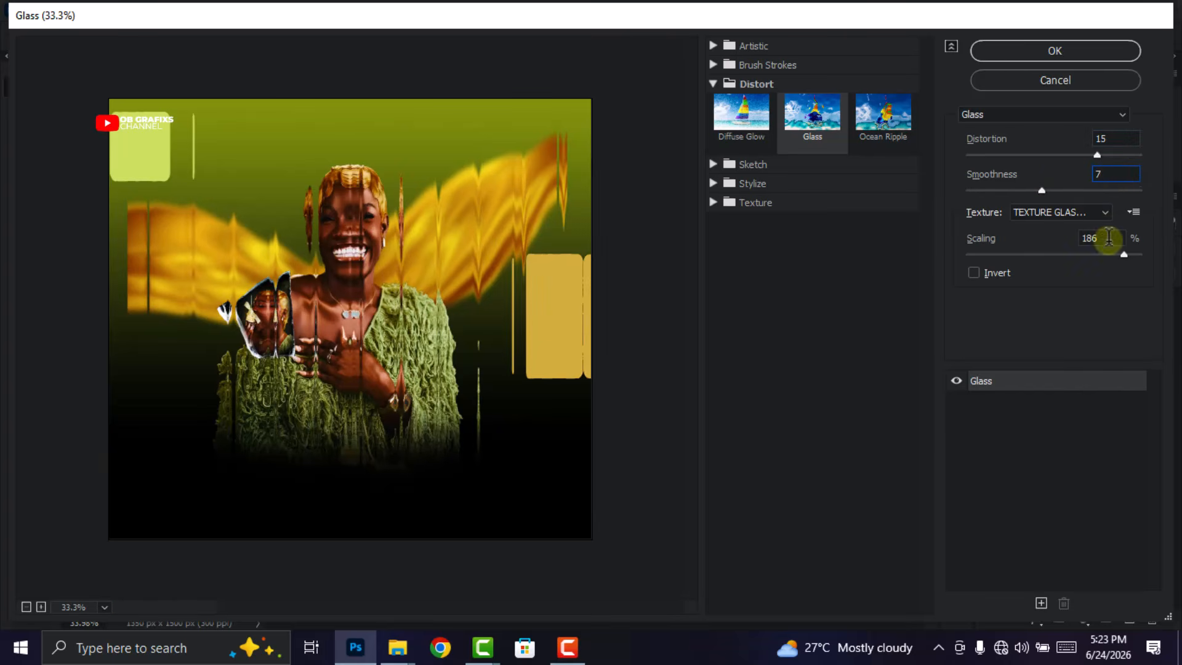
left_click_drag(1108, 238, 1008, 239)
type("121")
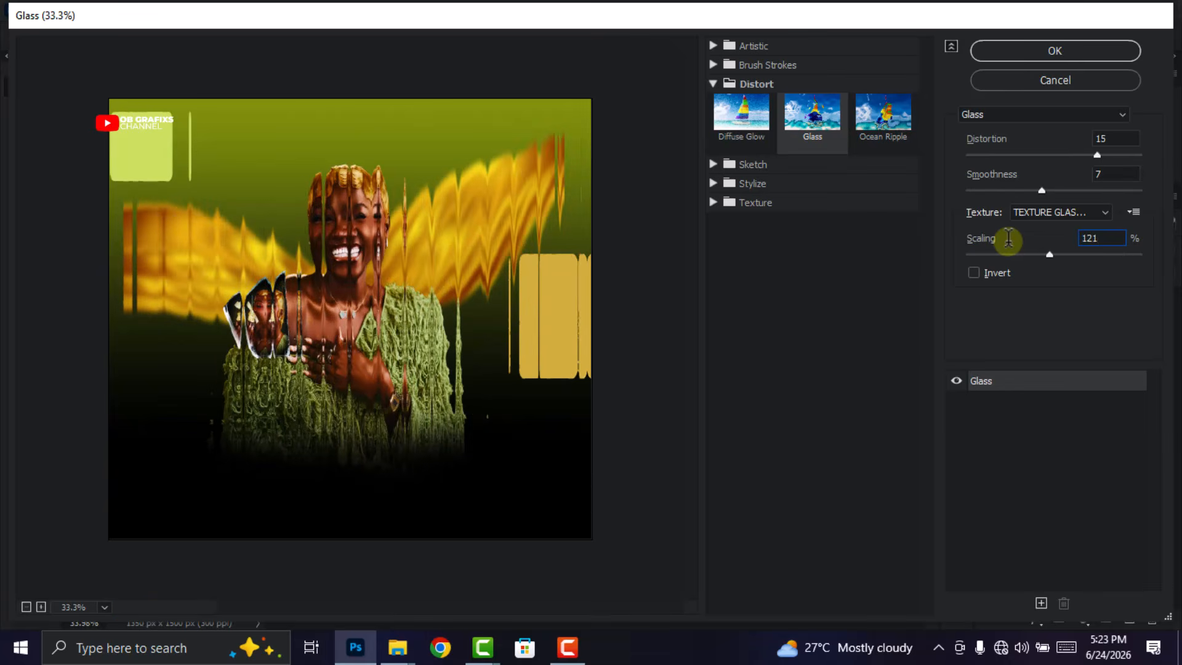
left_click(1042, 52)
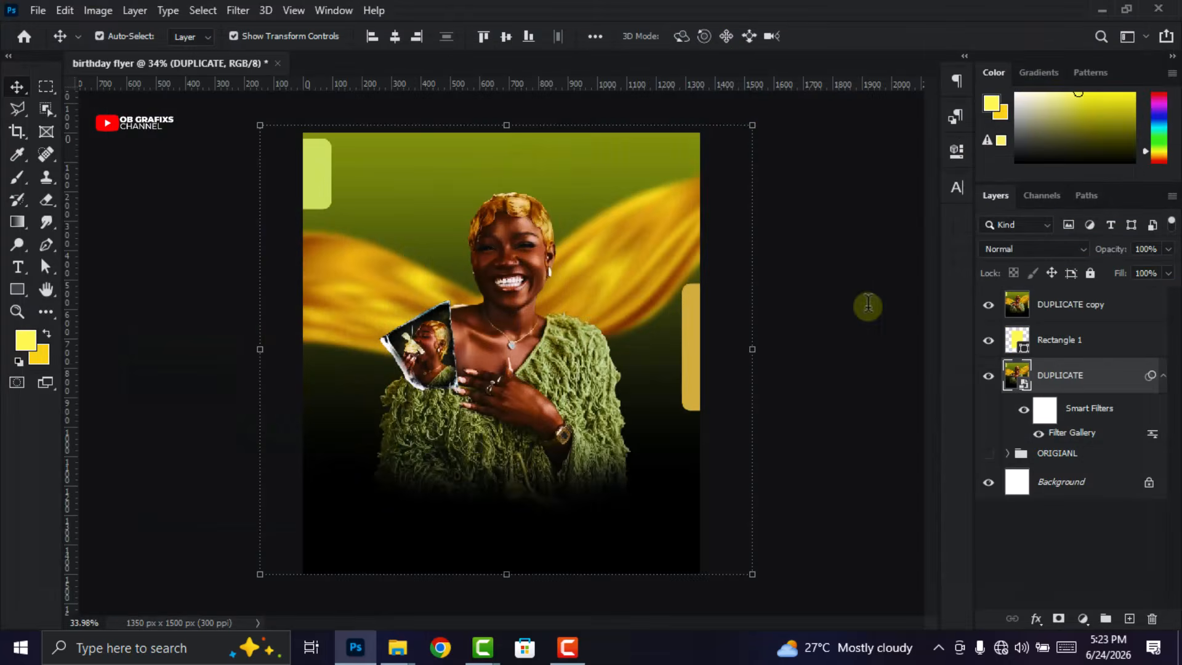
scroll(823, 365, "down", 2)
left_click(765, 366)
scroll(739, 365, "up", 1)
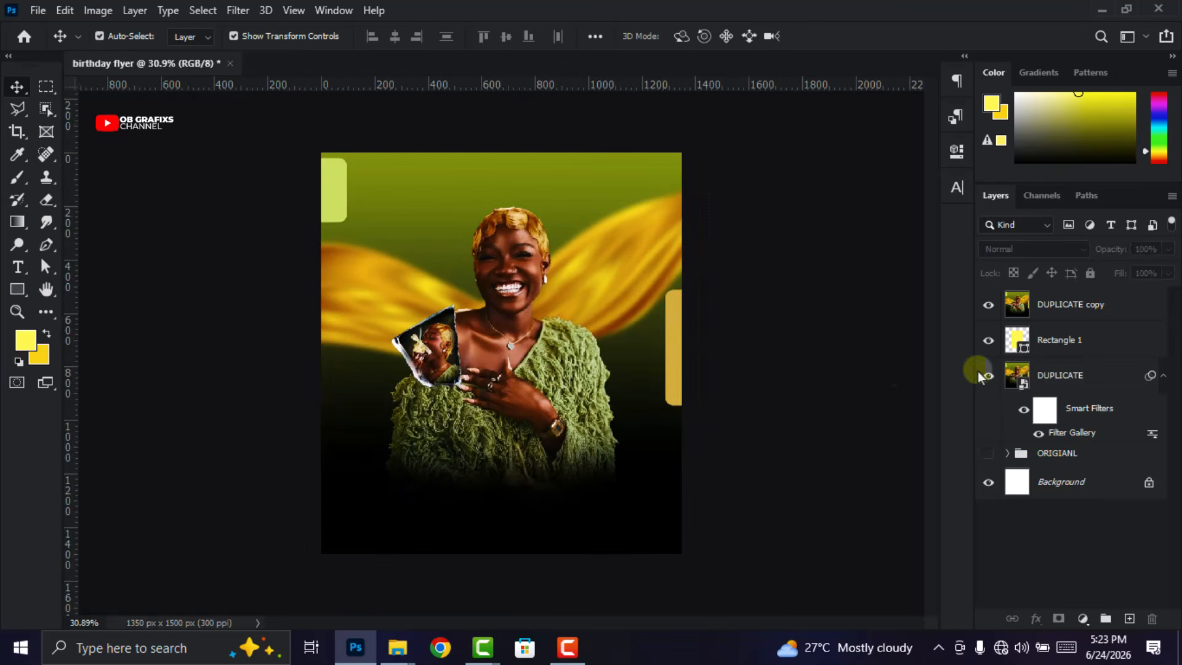
Clip the DUPLICATE copy layer to Rectangle 1 and lock it completely
left_click(1063, 309)
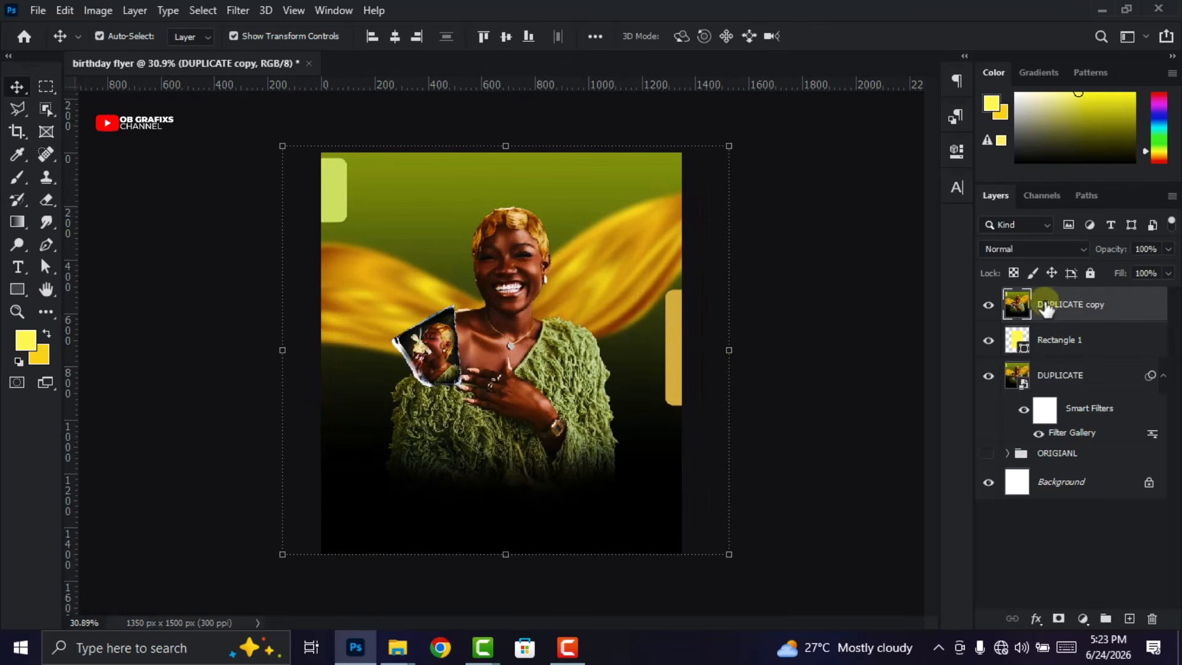
right_click(1077, 308)
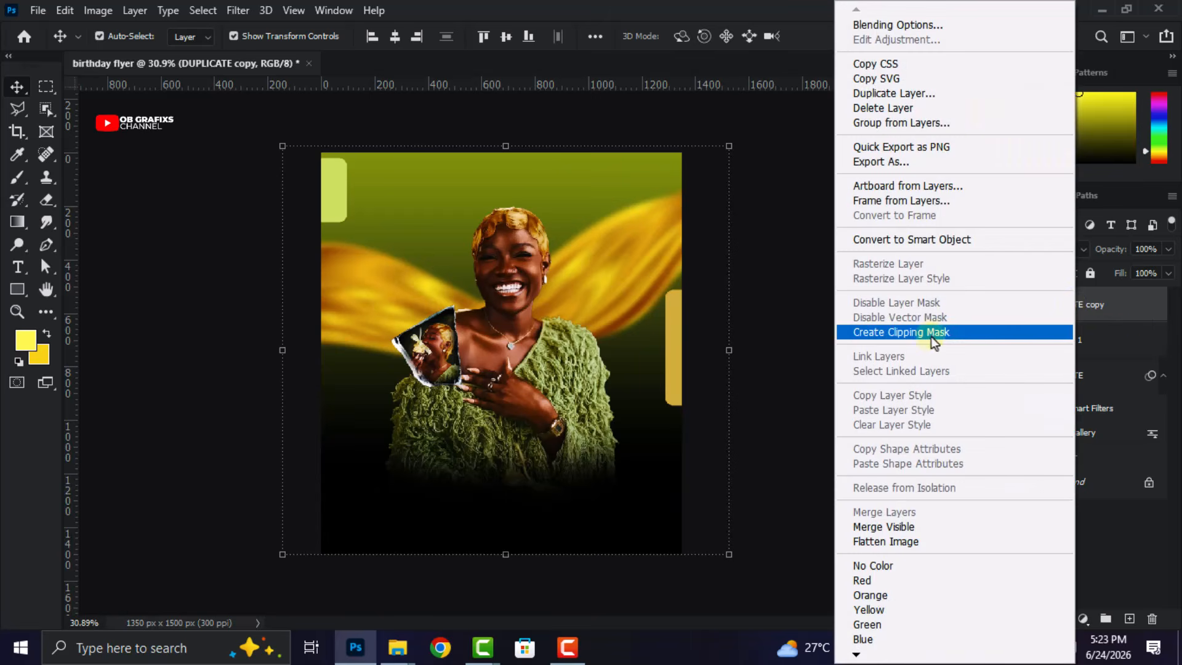
left_click(925, 334)
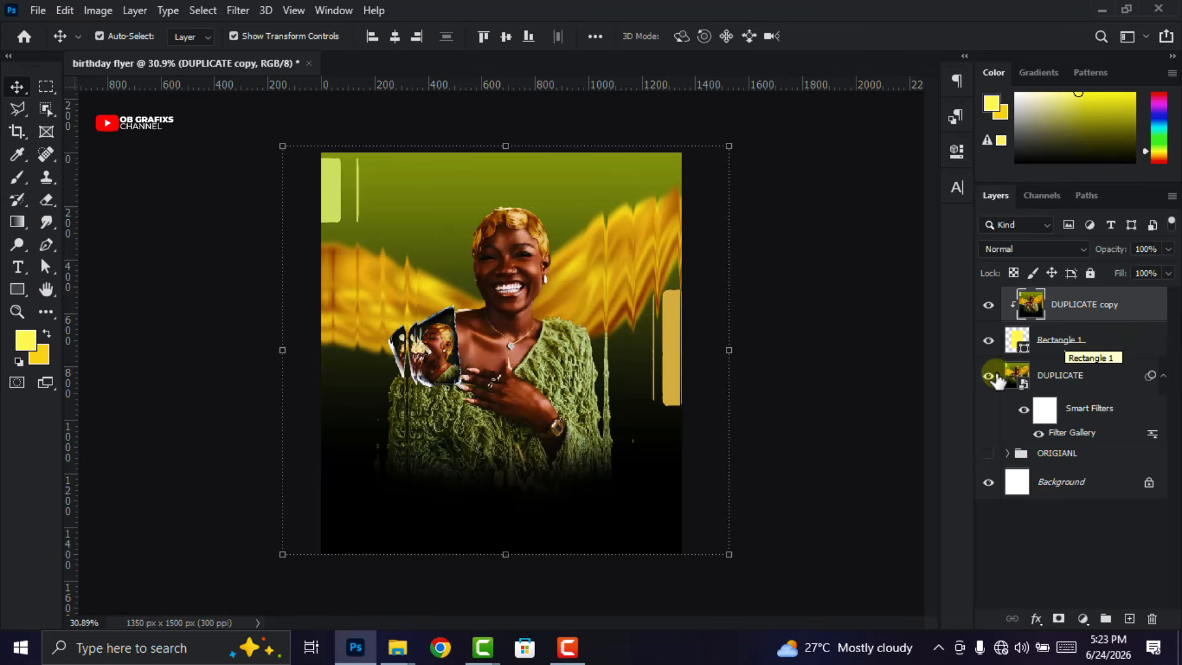
left_click(1090, 273)
Try Rectangle 1 at other positions and rotation angles over the portrait
left_click(1083, 342)
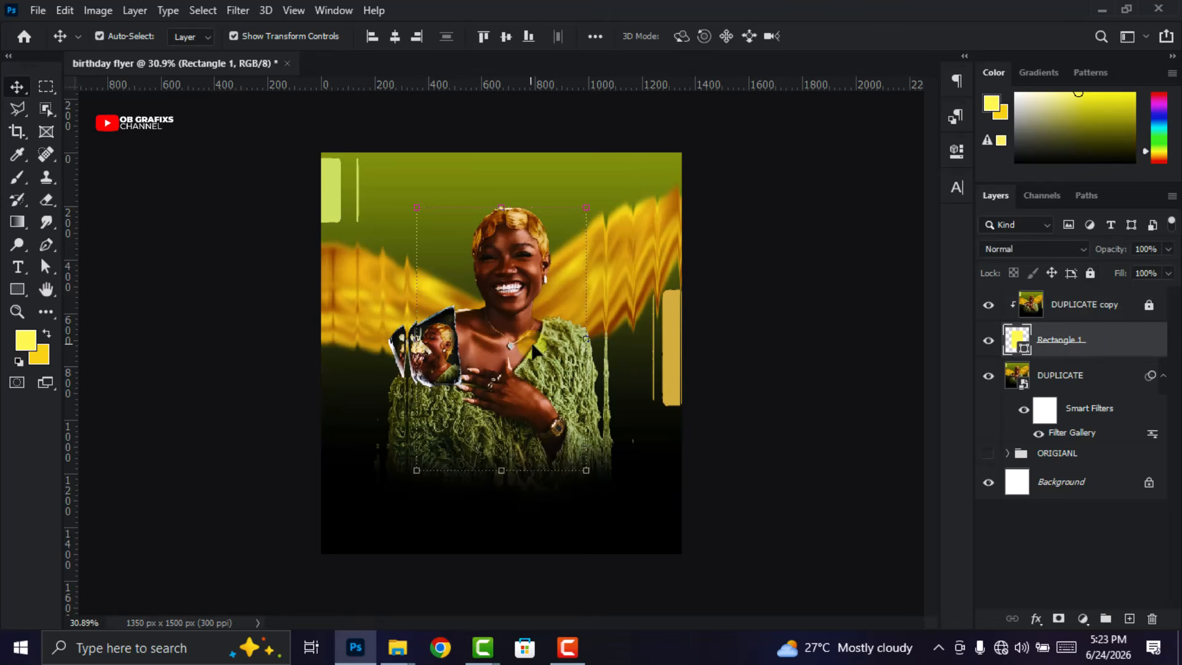
left_click_drag(524, 345, 678, 572)
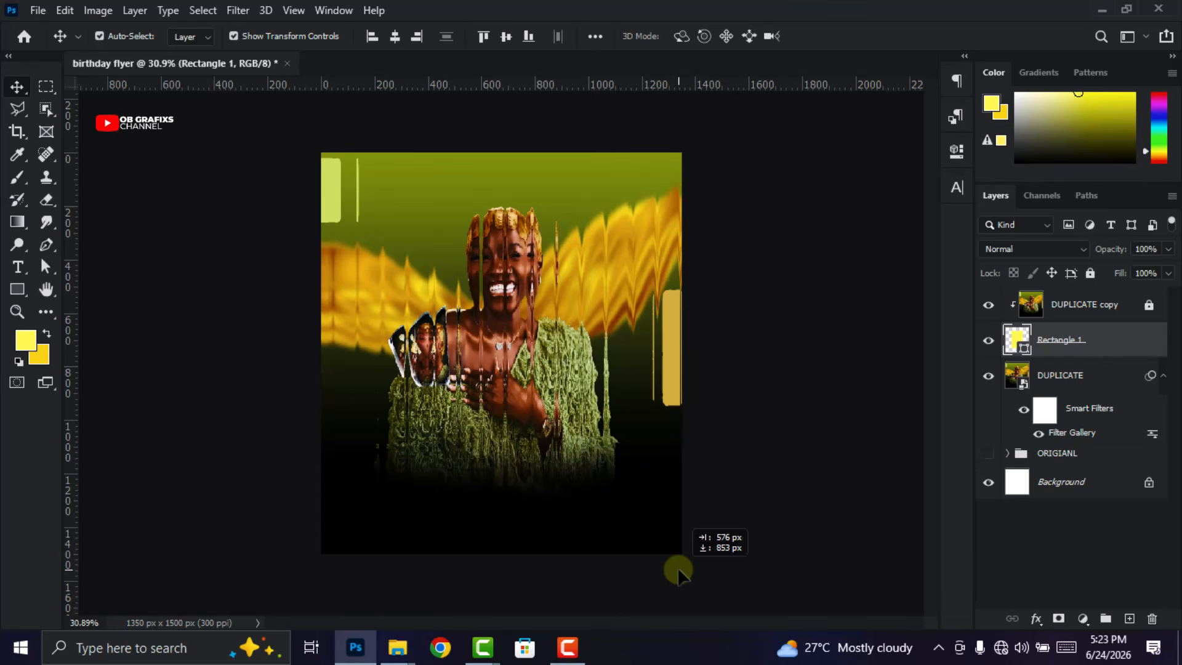
left_click_drag(677, 572, 520, 347)
key("ctrl+t")
left_click_drag(596, 492, 490, 493)
mouse_move(520, 386)
left_mouse_down()
mouse_move(554, 372)
mouse_move(557, 458)
mouse_move(515, 379)
left_mouse_up()
left_click_drag(501, 491, 622, 431)
mouse_move(551, 361)
left_mouse_down()
mouse_move(525, 419)
mouse_move(525, 463)
mouse_move(560, 369)
mouse_move(557, 383)
left_mouse_up()
left_click_drag(627, 439, 575, 478)
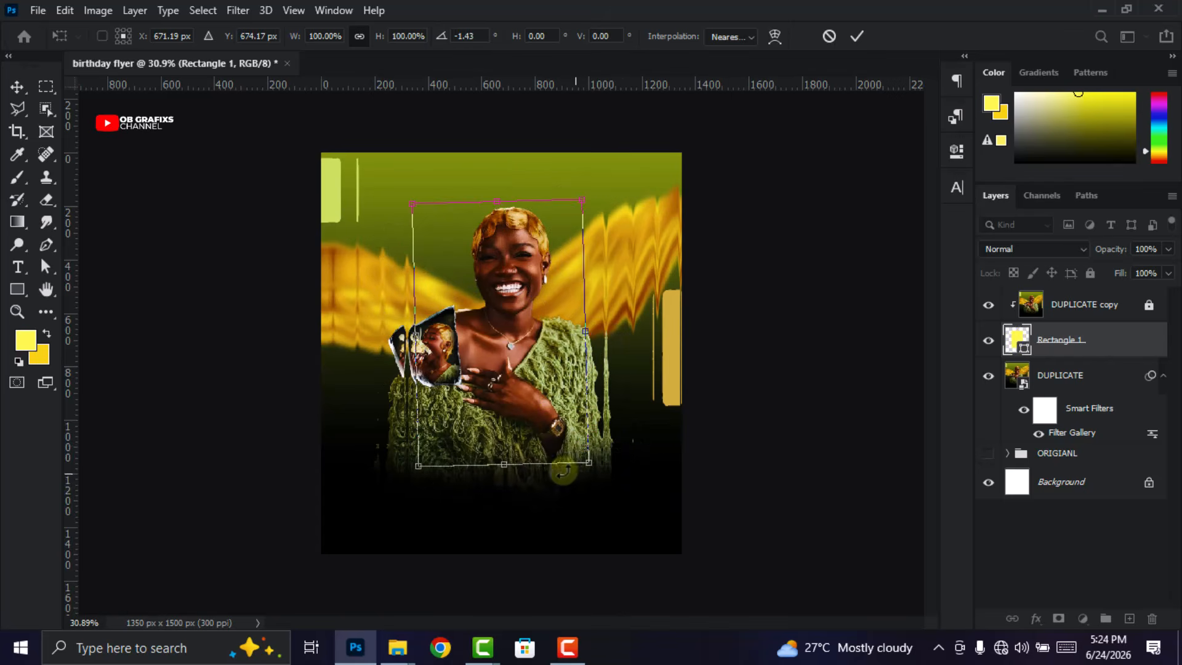
Stretch Rectangle 1 slightly upward without rotation and recentre it over the portrait, collapsing the DUPLICATE layer's filter list
left_click_drag(529, 417, 526, 414)
left_click_drag(490, 200, 491, 189)
left_click_drag(578, 323, 581, 324)
left_click(856, 36)
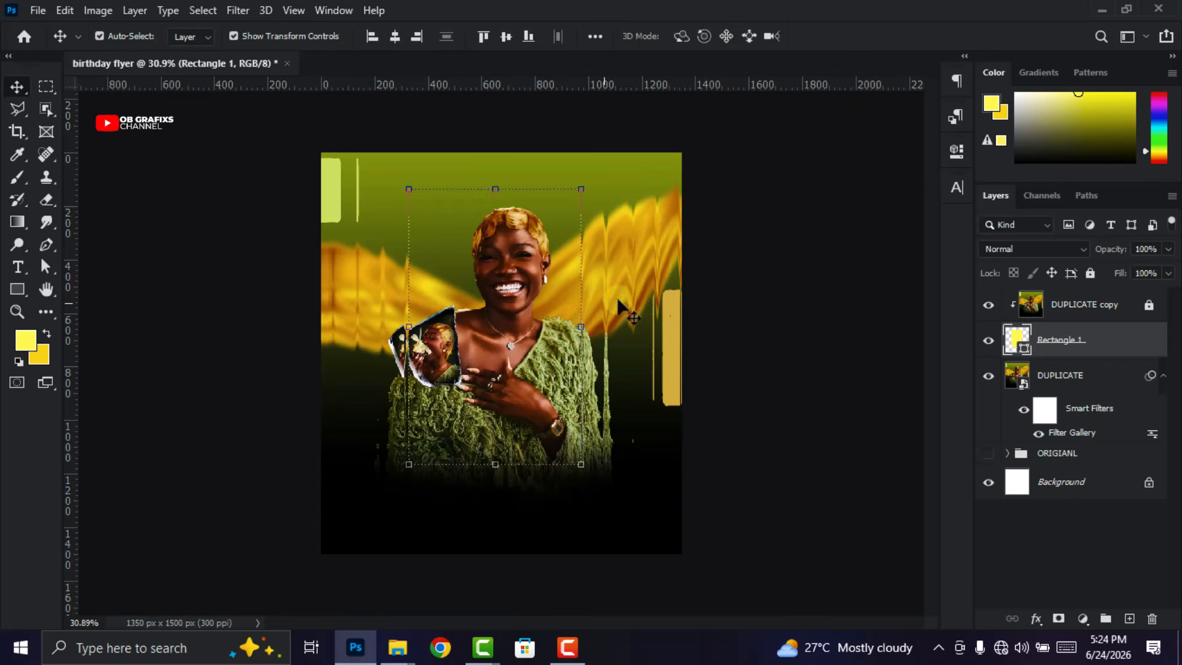
left_click_drag(498, 327, 507, 335)
left_click(737, 359)
scroll(715, 375, "down", 1)
scroll(742, 410, "up", 1)
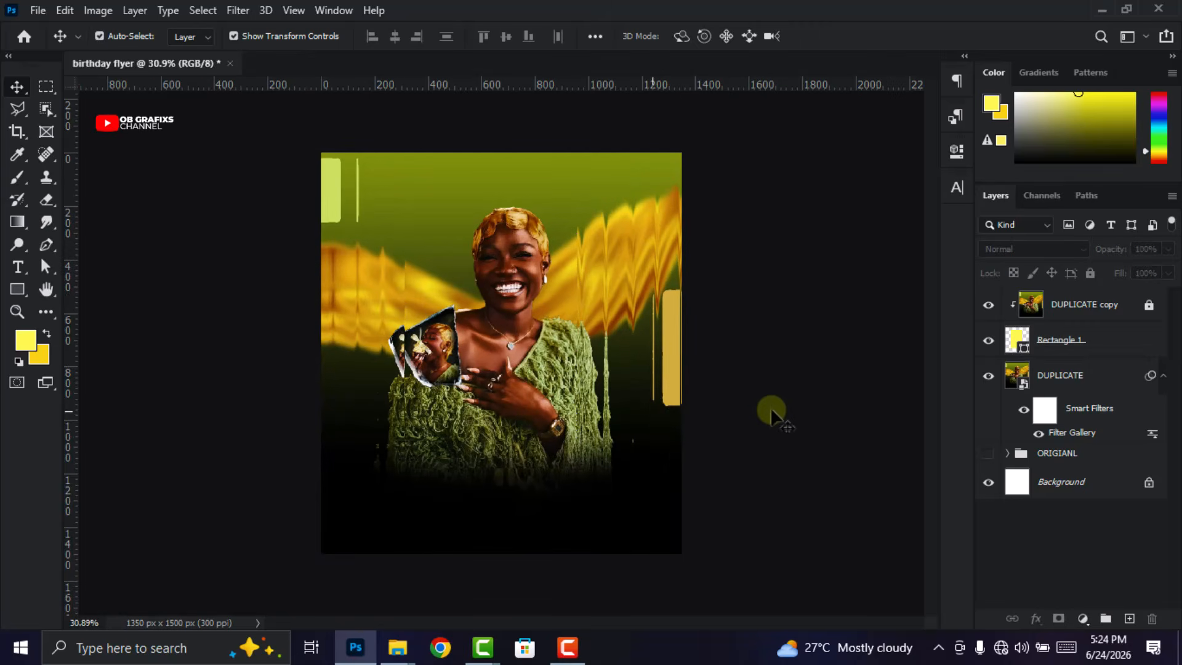
left_click(1162, 375)
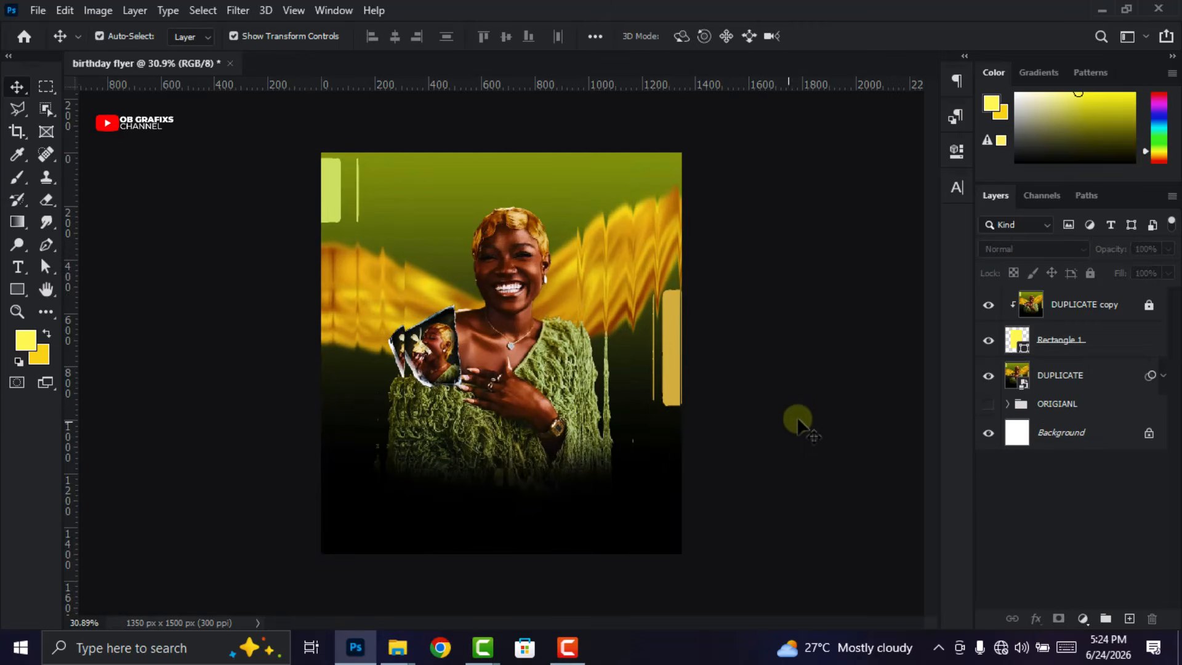
Add a white text layer reading "happy" over the lower part of the portrait
left_click(19, 271)
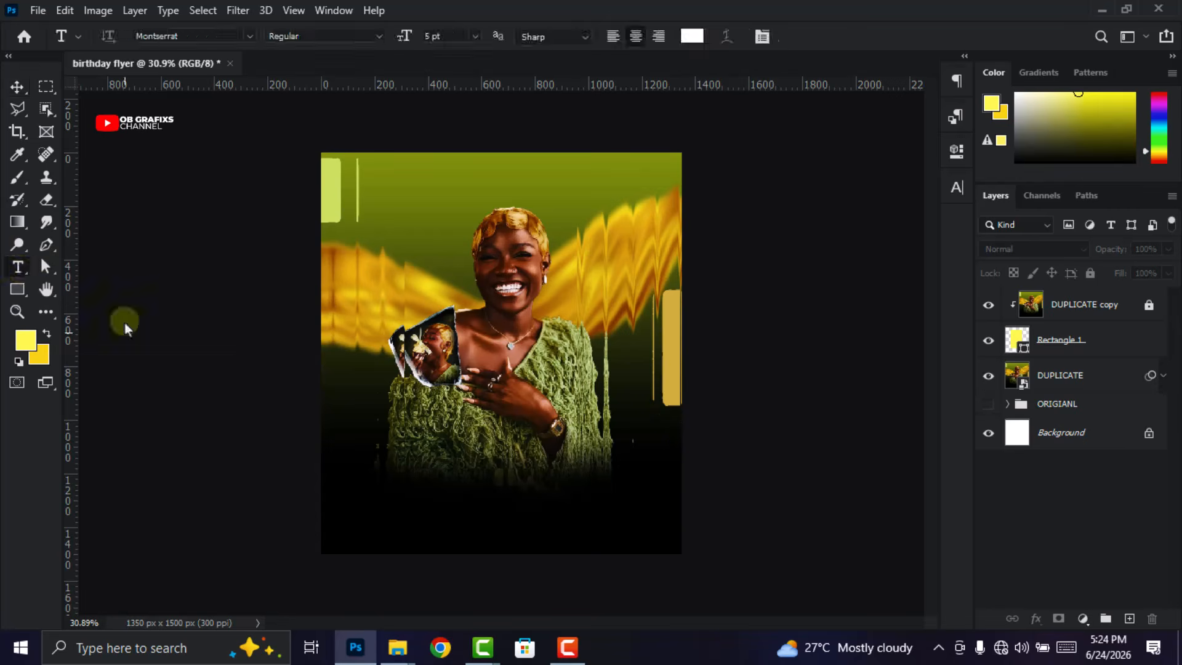
left_click(447, 446)
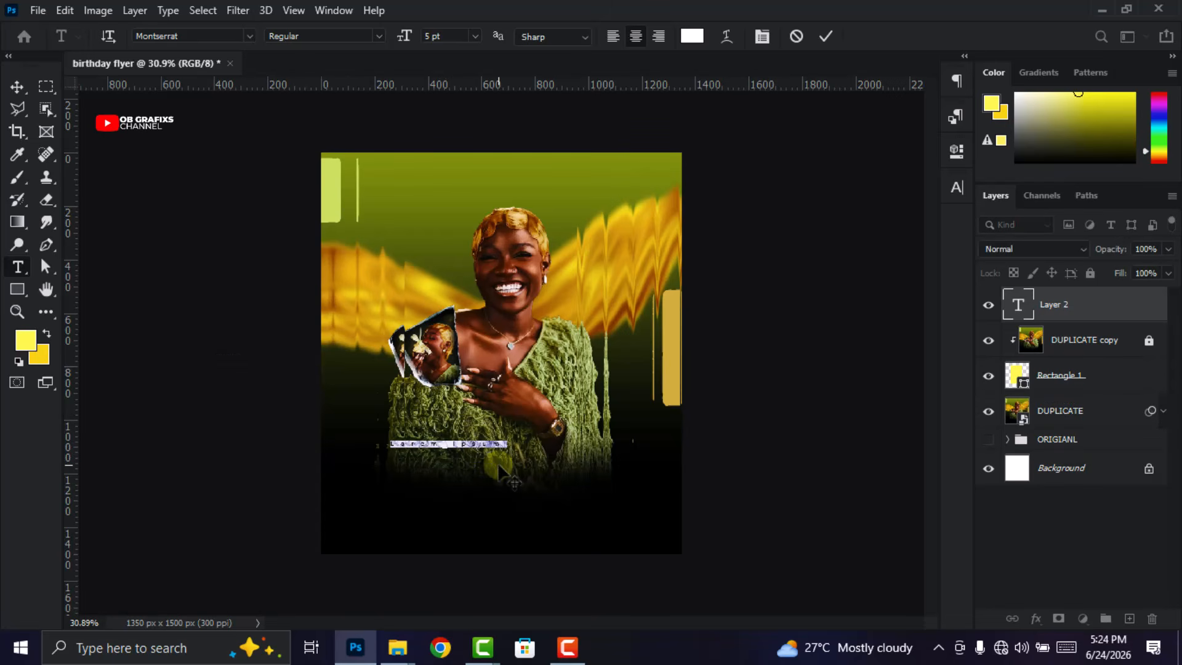
key("BackSpace")
type("happy")
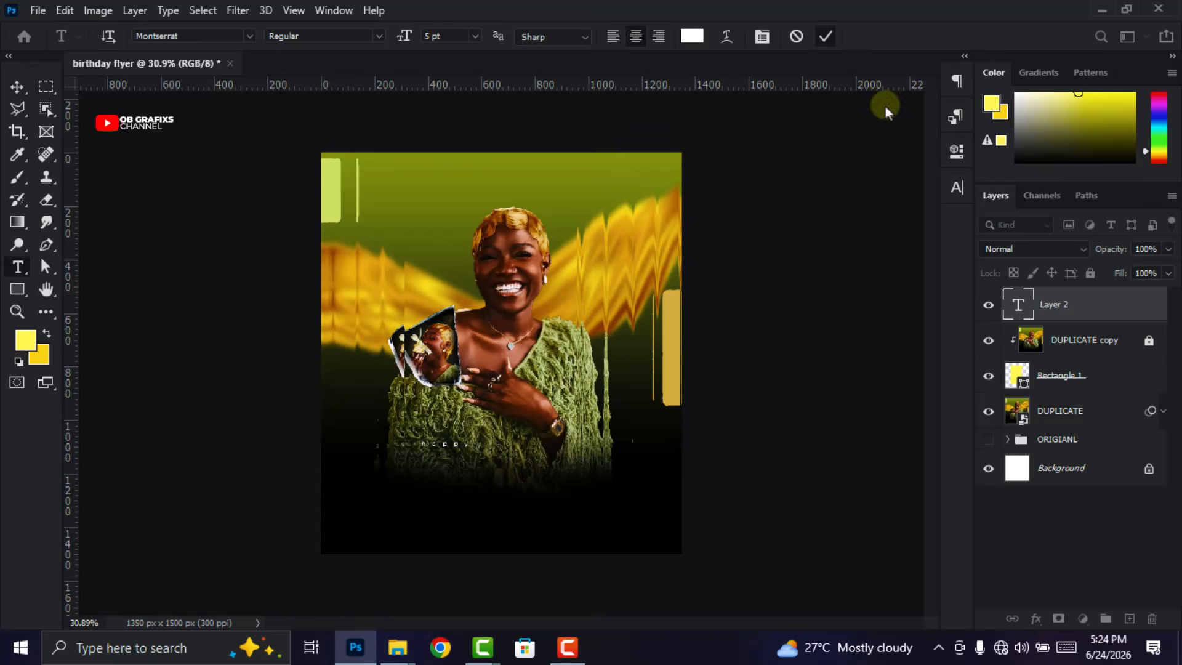
left_click(827, 37)
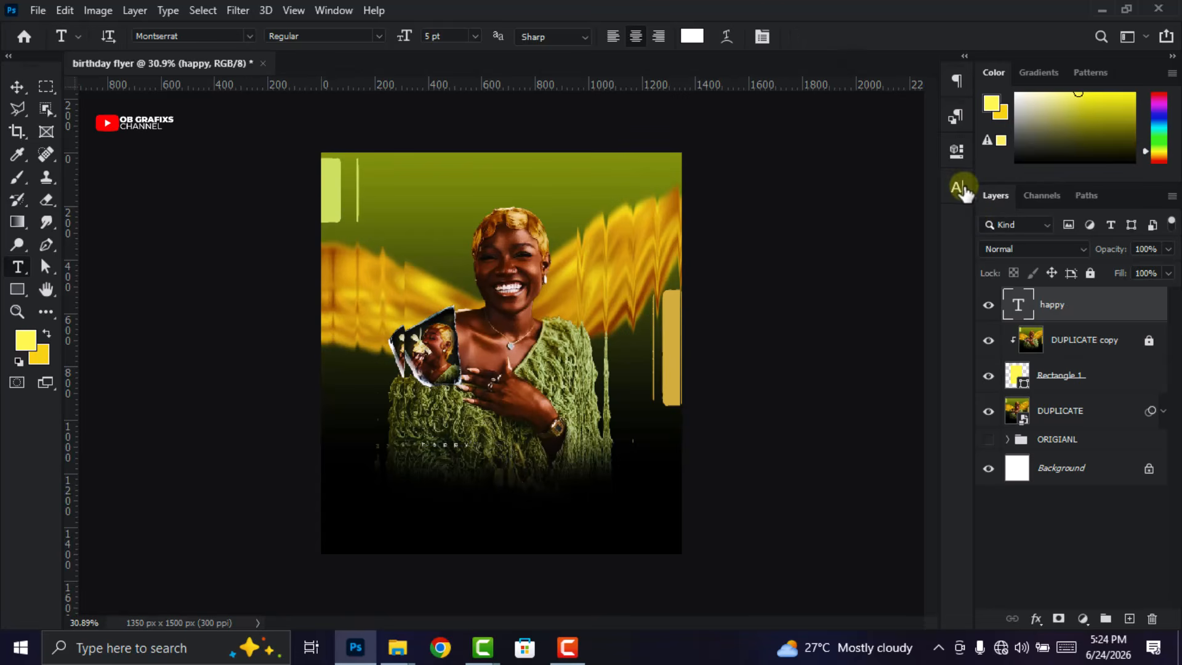
Set the "happy" text to the Beauty font with tracking 0
left_click(957, 188)
left_click(855, 213)
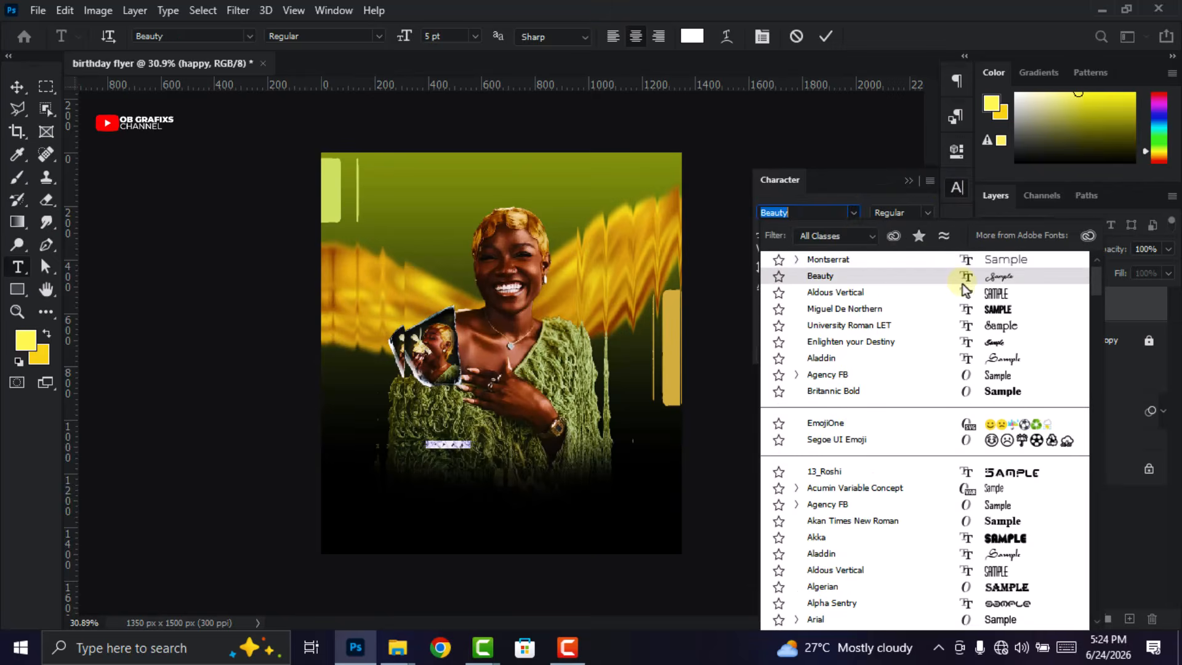
left_click(962, 280)
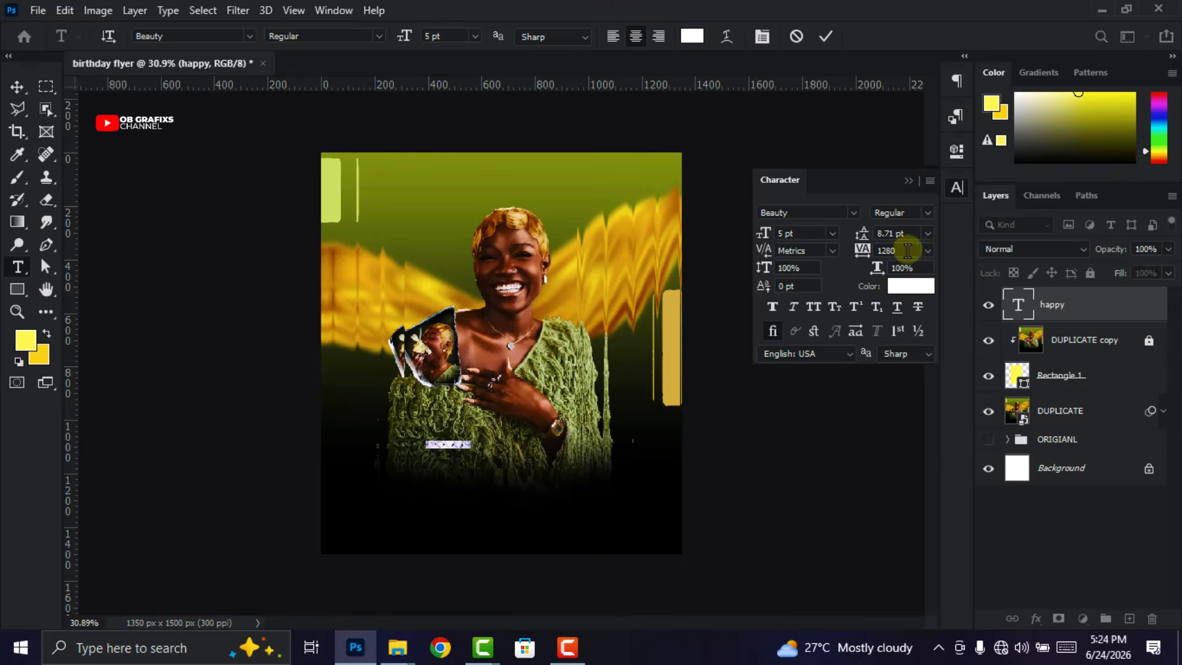
left_click(928, 250)
left_click(898, 353)
Set the "happy" text's font size to 42 pt and commit the text formatting
left_click(826, 232)
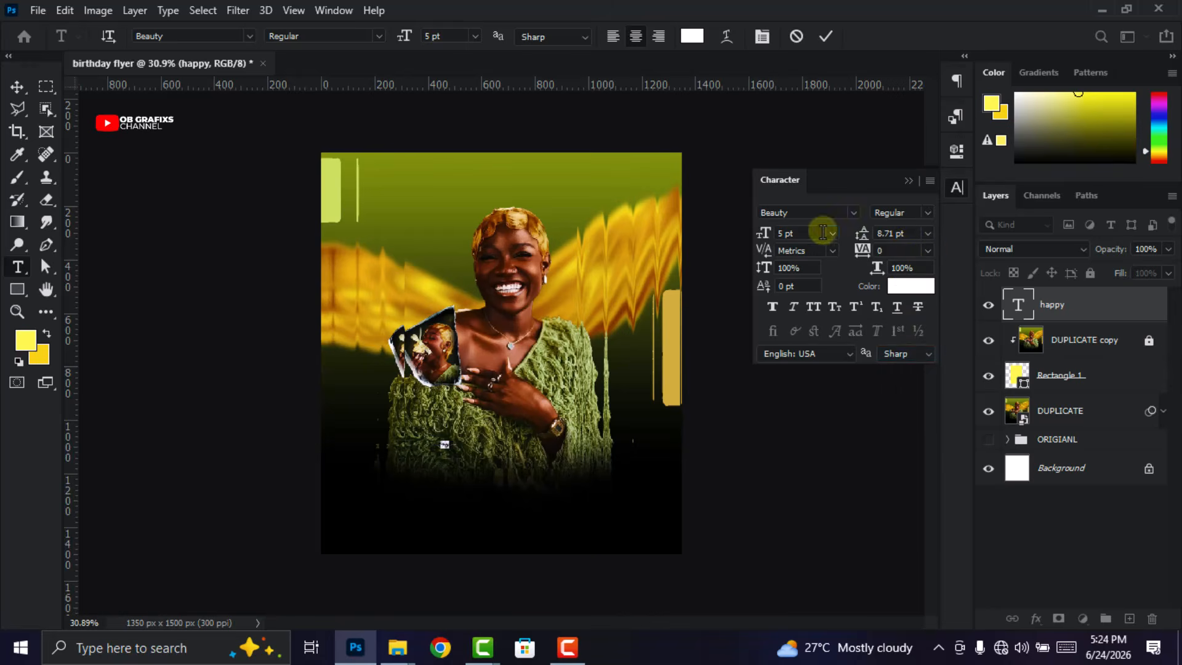
left_click_drag(744, 235, 796, 242)
key("Up")
key("Up")
key("Up")
key("Up")
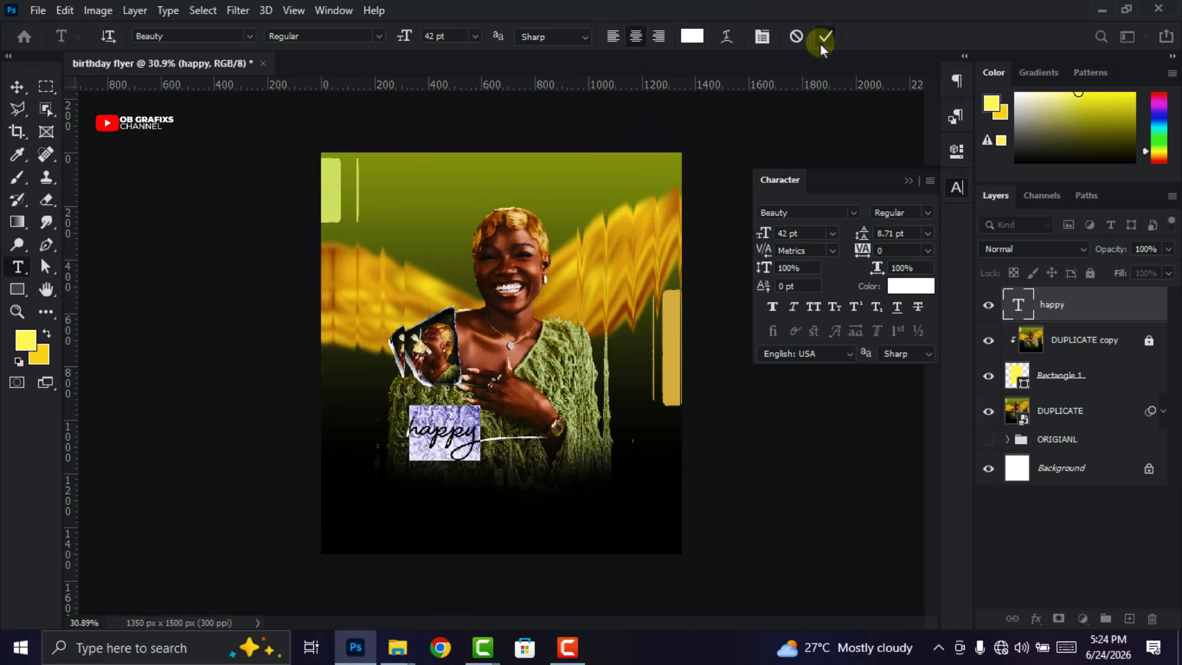
left_click(823, 39)
left_click(957, 187)
Scale the "happy" text to about 90.75% and reposition it higher, over the portrait's hand
left_click(16, 86)
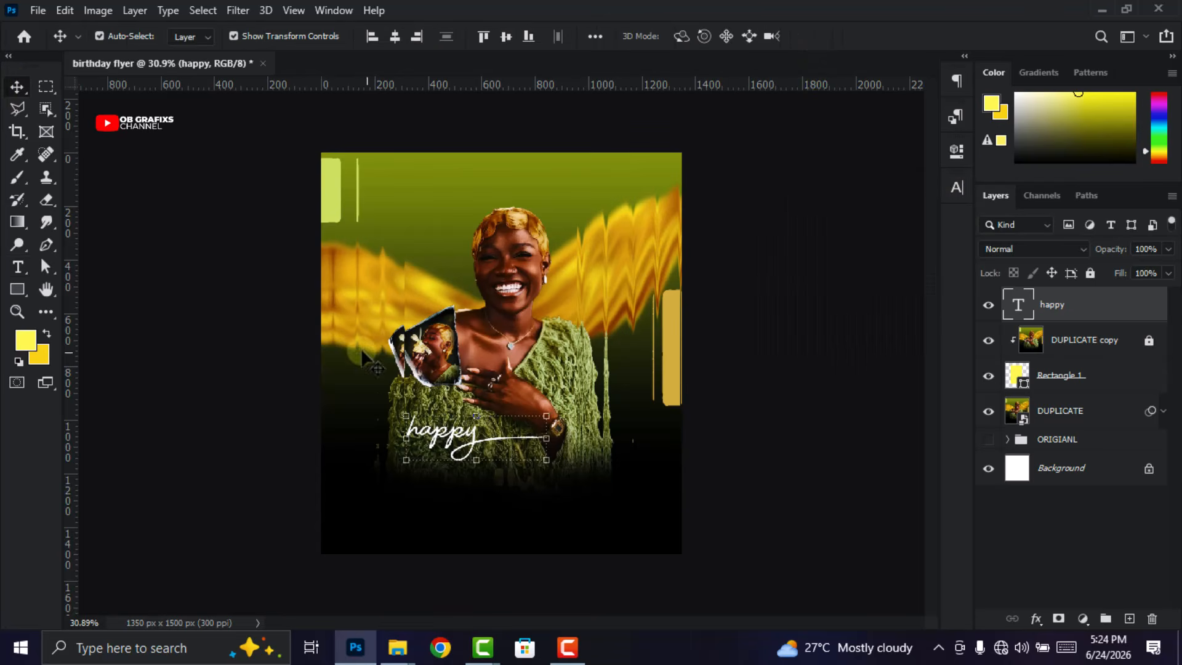
left_click_drag(448, 439, 485, 415)
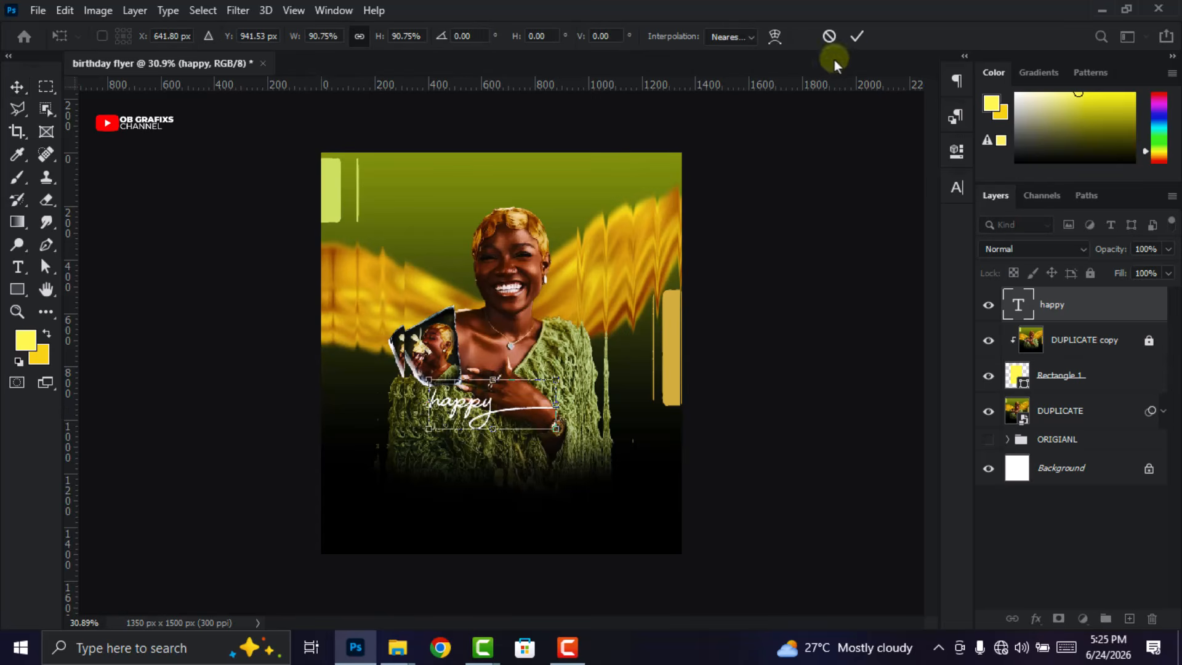
left_click(856, 37)
left_click(714, 412)
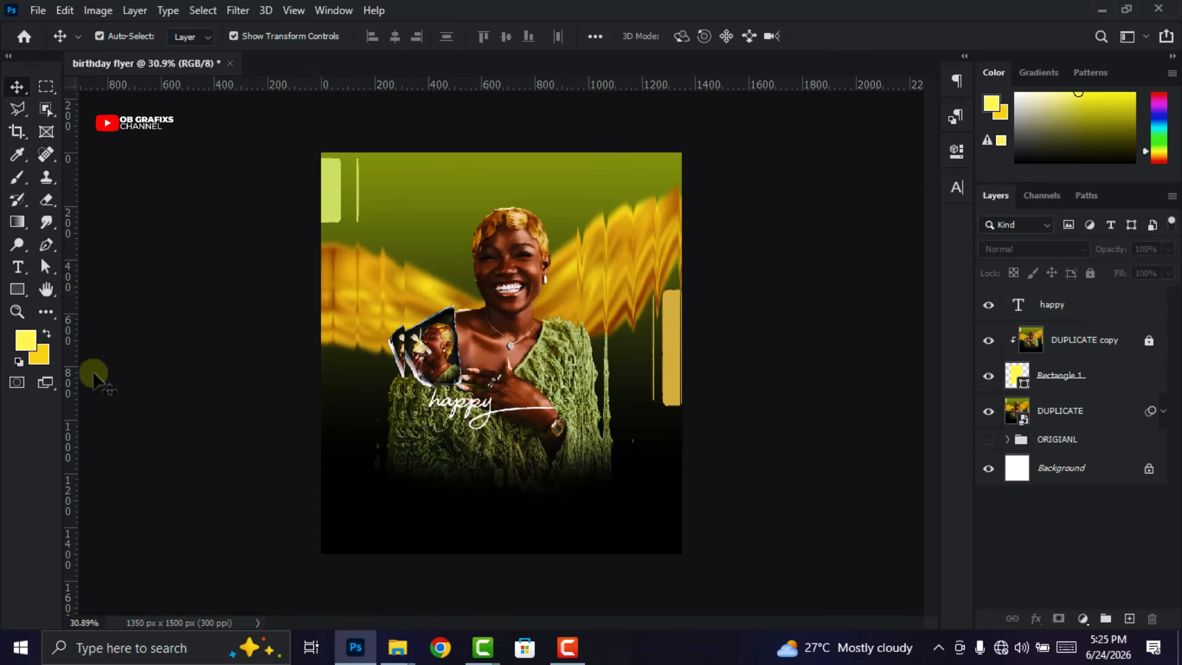
Add a point text layer reading "Bday" below the "happy" lettering
left_click(17, 266)
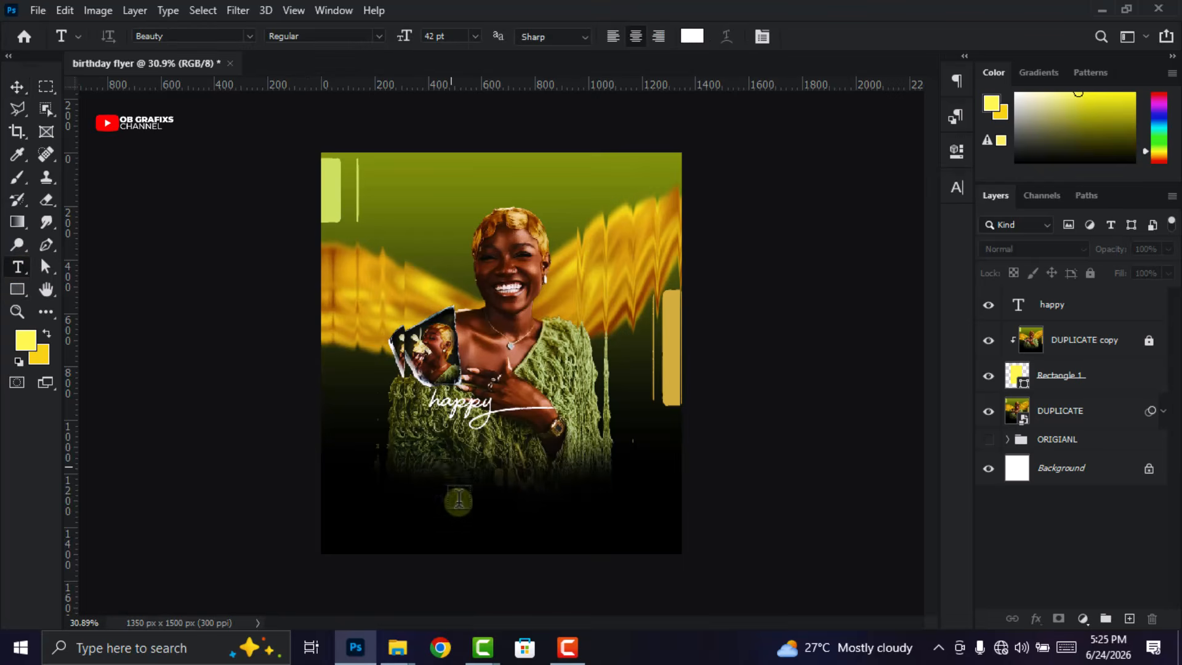
left_click(457, 497)
type("Bday")
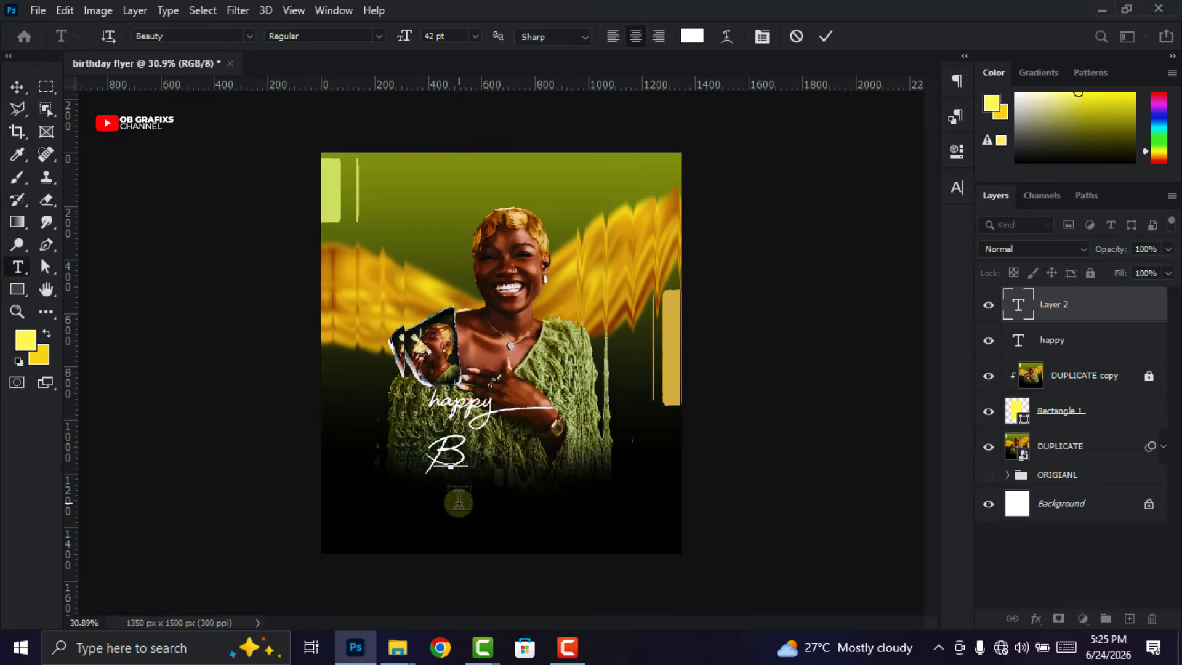
left_click(825, 36)
Format the "Bday" text in Montserrat Black at 56 pt with tracking -40
left_click(828, 276)
left_click(926, 212)
left_click(887, 448)
left_click(791, 233)
left_click_drag(769, 237, 779, 236)
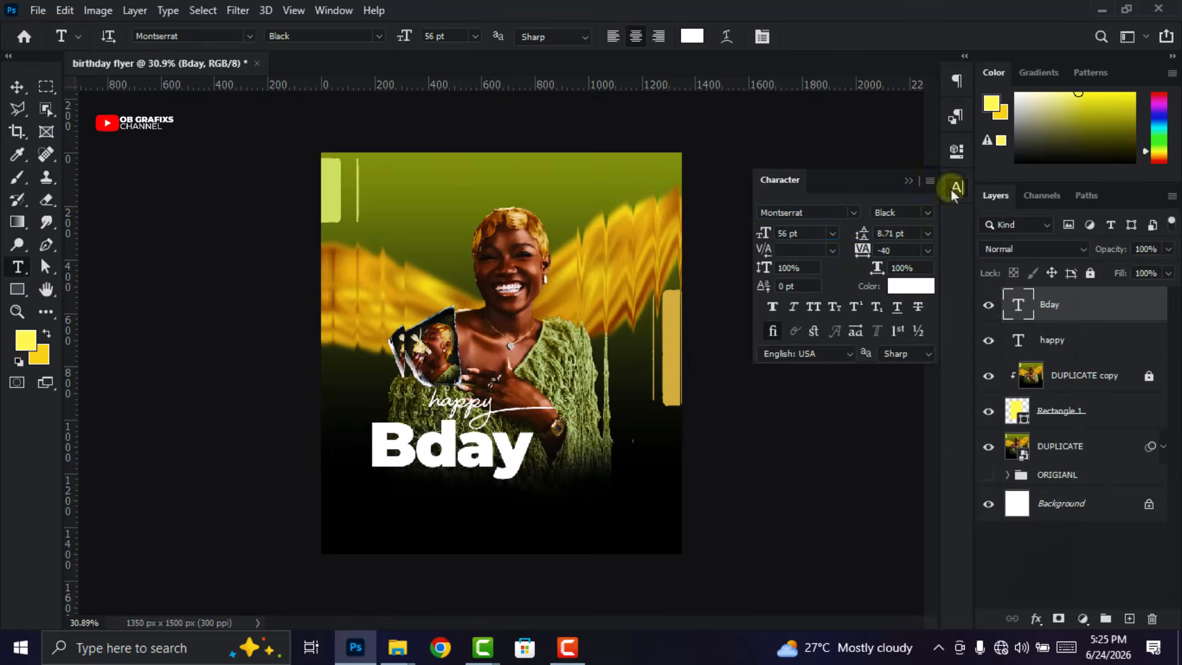
left_click(954, 187)
key("ctrl+Return")
Enlarge the "Bday" text slightly and centre it horizontally beneath "happy"
key("ctrl+t")
left_click_drag(537, 483, 549, 489)
left_click_drag(483, 442, 524, 442)
left_click(854, 38)
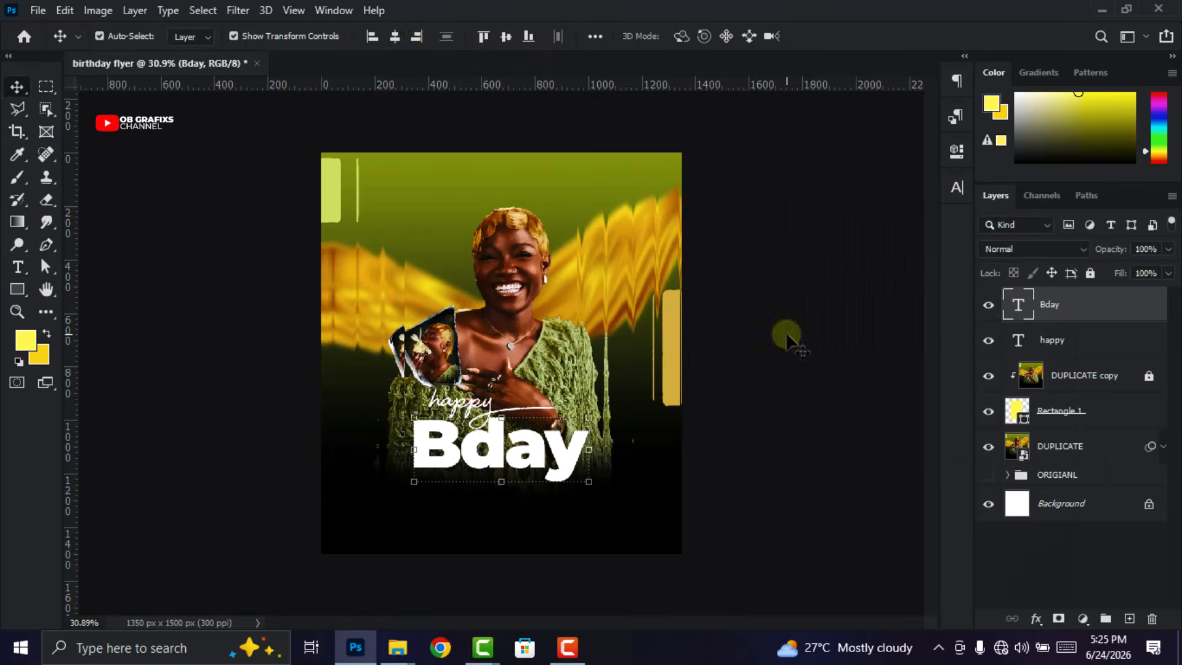
left_click(774, 338)
scroll(774, 339, "up", 1)
left_click(526, 469)
left_click(783, 378)
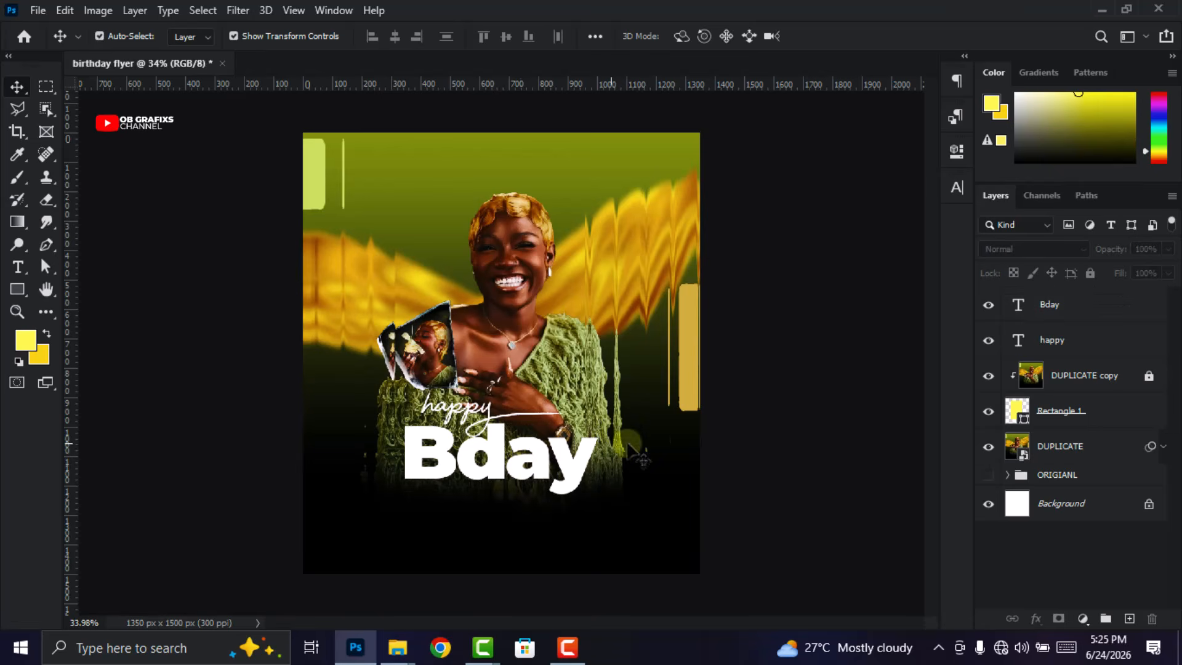
Add a white paragraph text box reading "AGE WITH GRACE" in Montserrat Regular, 6 pt, with tracking 300
left_click(17, 266)
left_click_drag(382, 208, 614, 244)
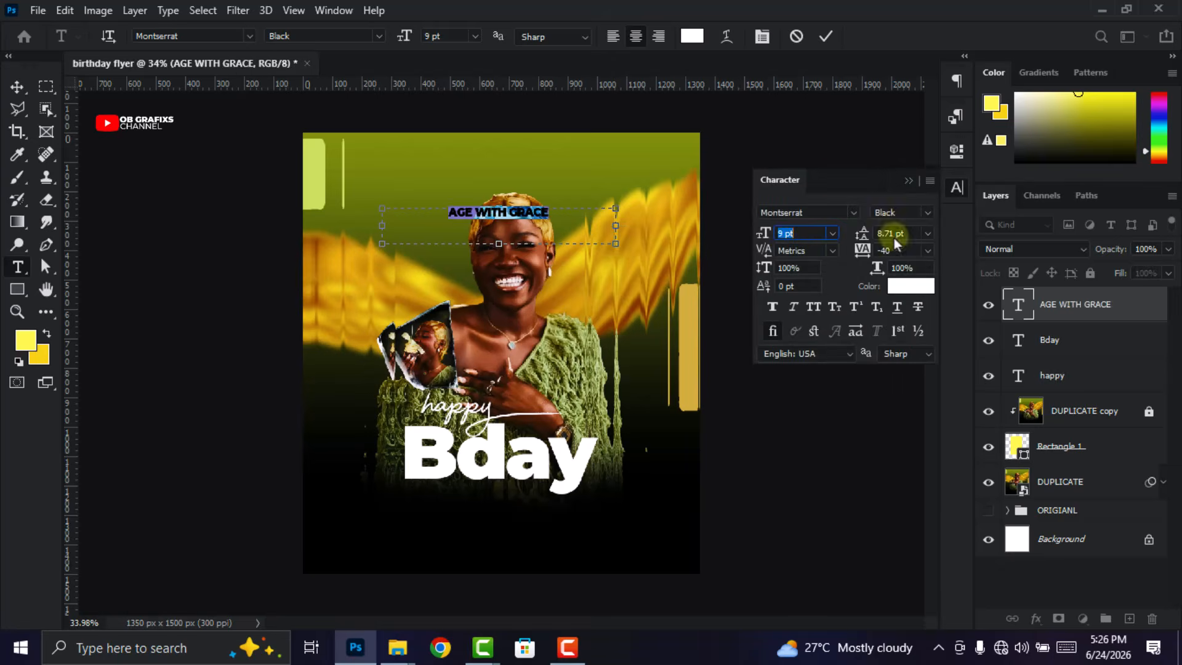
left_click(927, 212)
left_click(917, 311)
left_click(901, 253)
type("300")
scroll(901, 252, "up", 6)
left_click(812, 233)
scroll(813, 233, "down", 3)
left_click(802, 162)
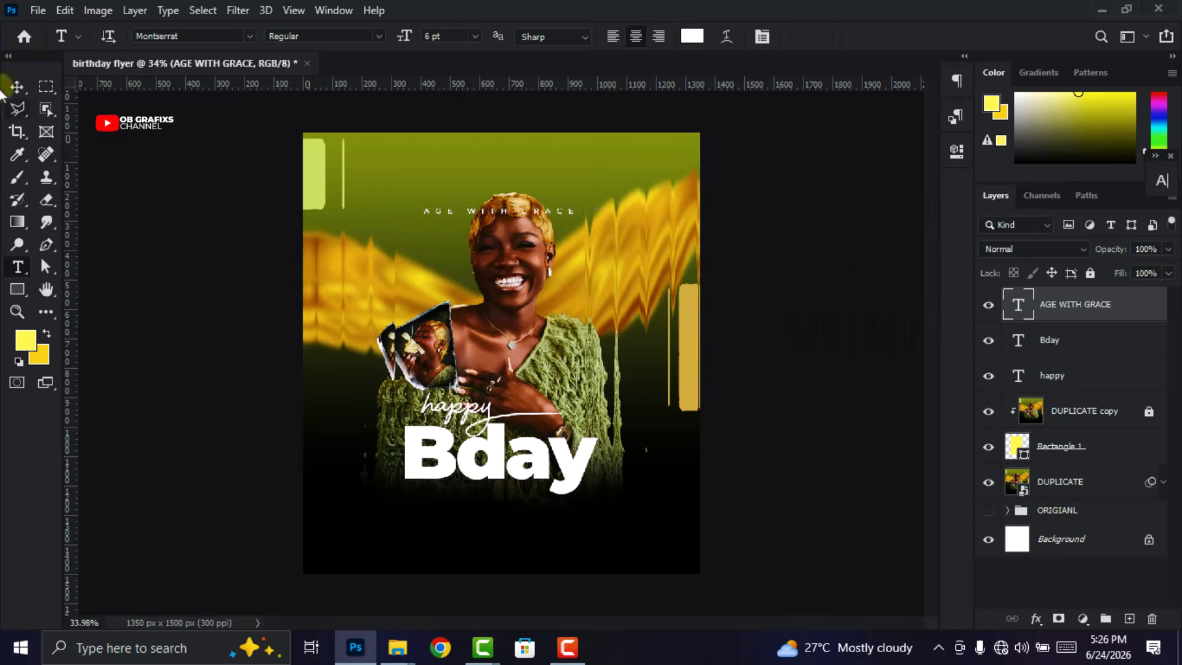
Move the "AGE WITH GRACE" text down to sit just beneath "Bday"
left_click(5, 87)
left_click_drag(549, 217, 538, 504)
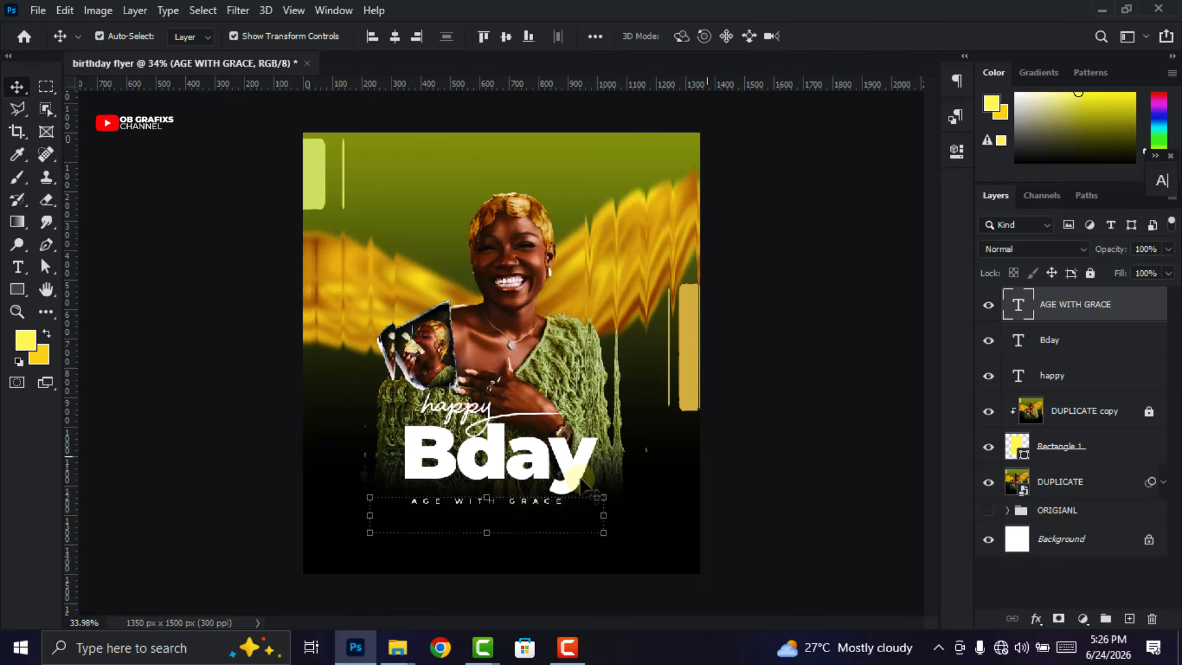
left_click(583, 497)
scroll(583, 497, "up", 1)
Rasterize the "Bday" text layer
left_click(517, 474)
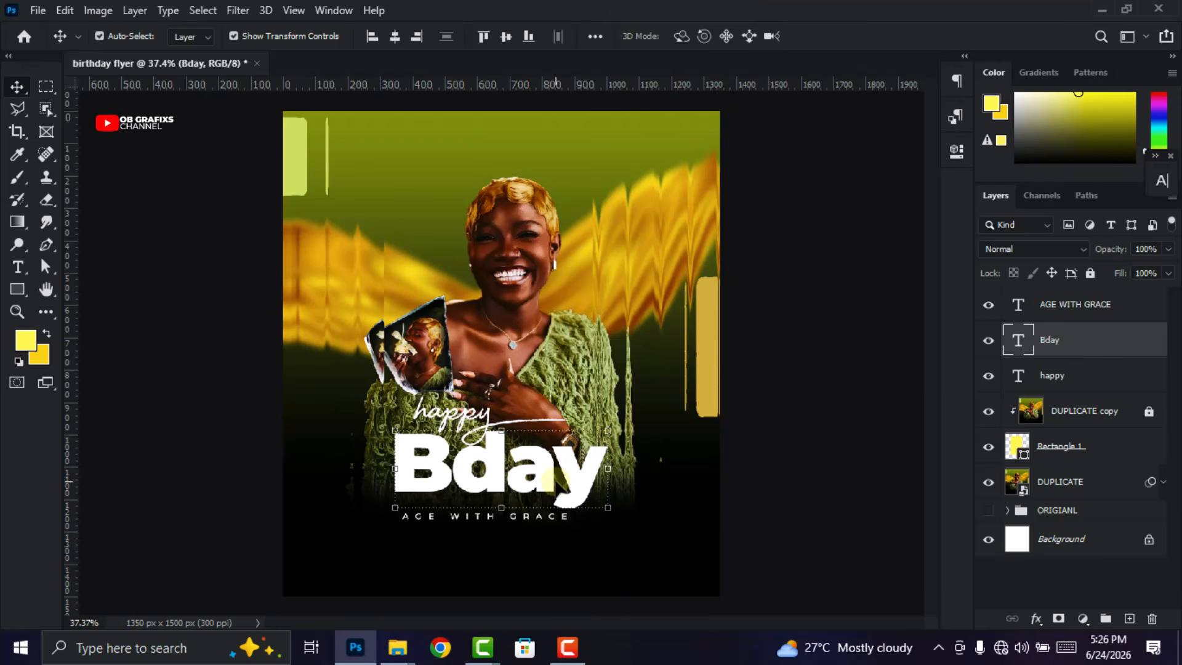
right_click(1108, 345)
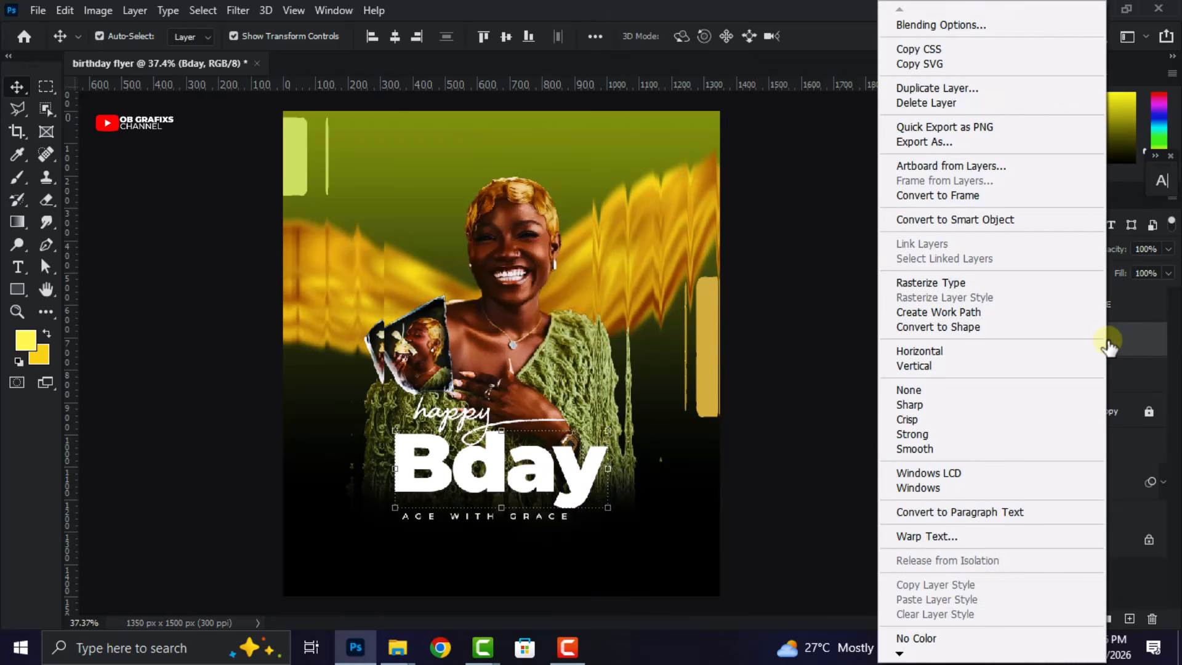
left_click(973, 284)
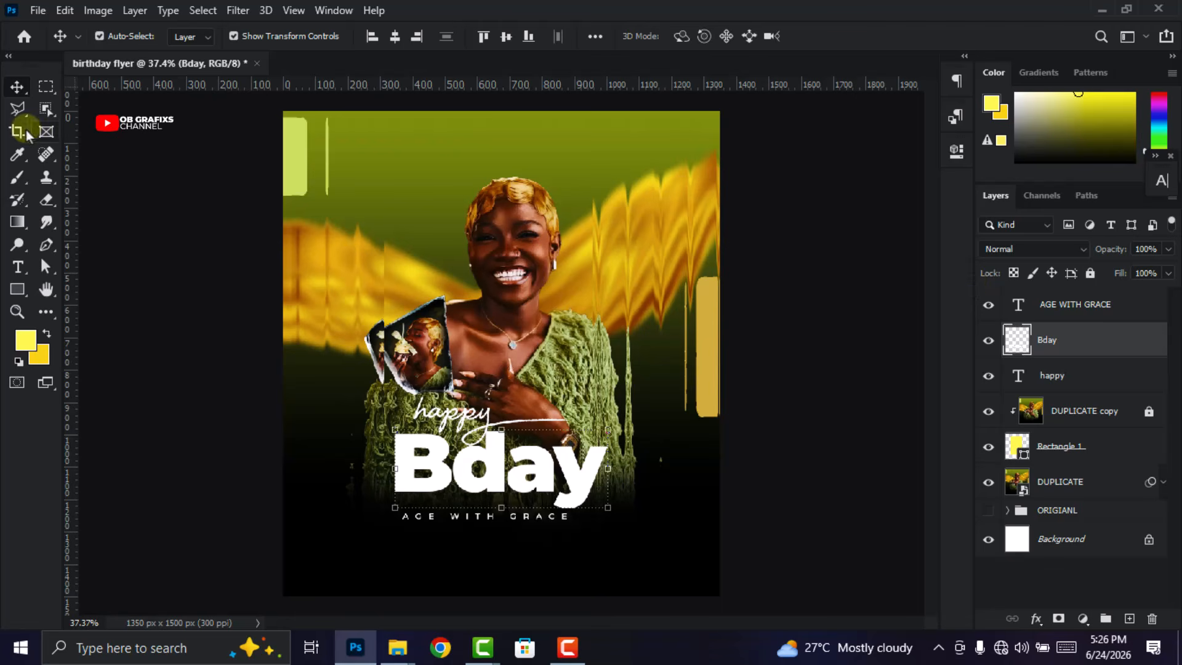
Delete a polygonal-lasso wedge rising diagonally from the lower-left to the upper-right of the letter B, and clear the selection
left_click(18, 112)
scroll(438, 507, "up", 3)
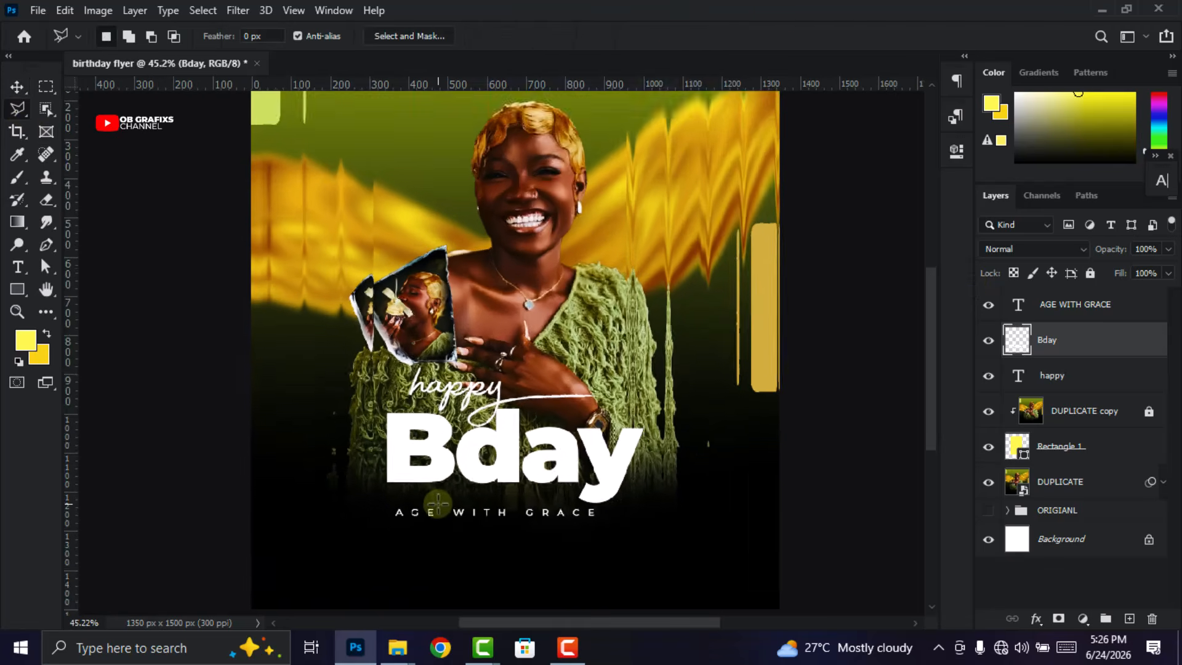
scroll(438, 503, "up", 2)
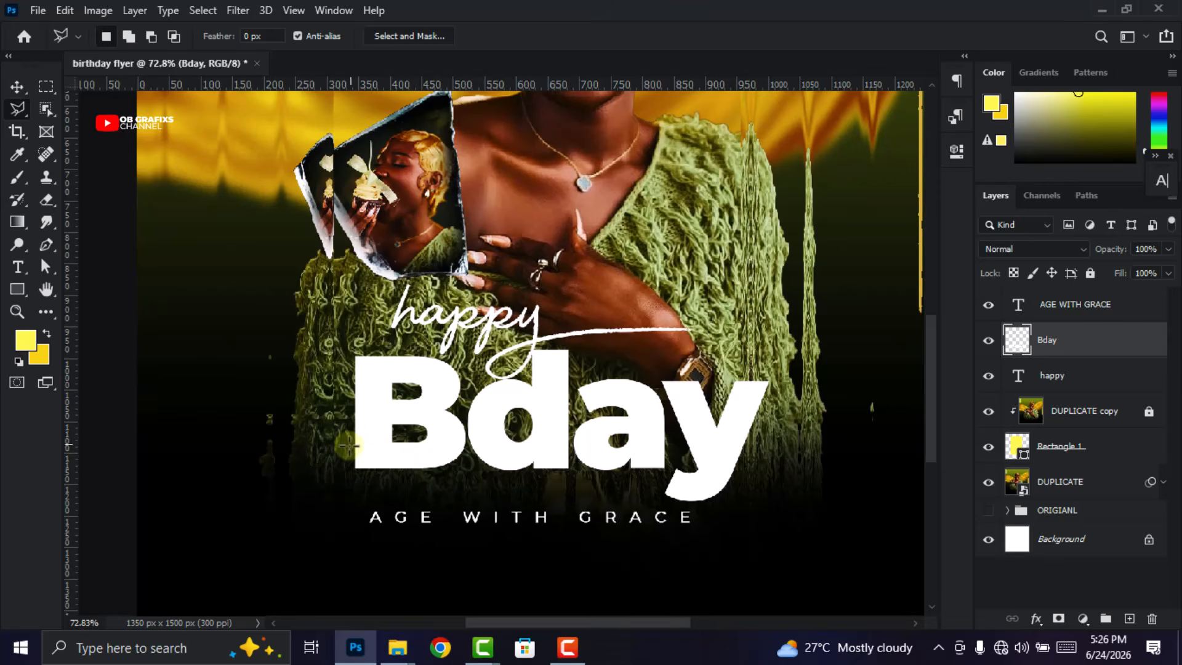
left_click(345, 449)
left_click(459, 383)
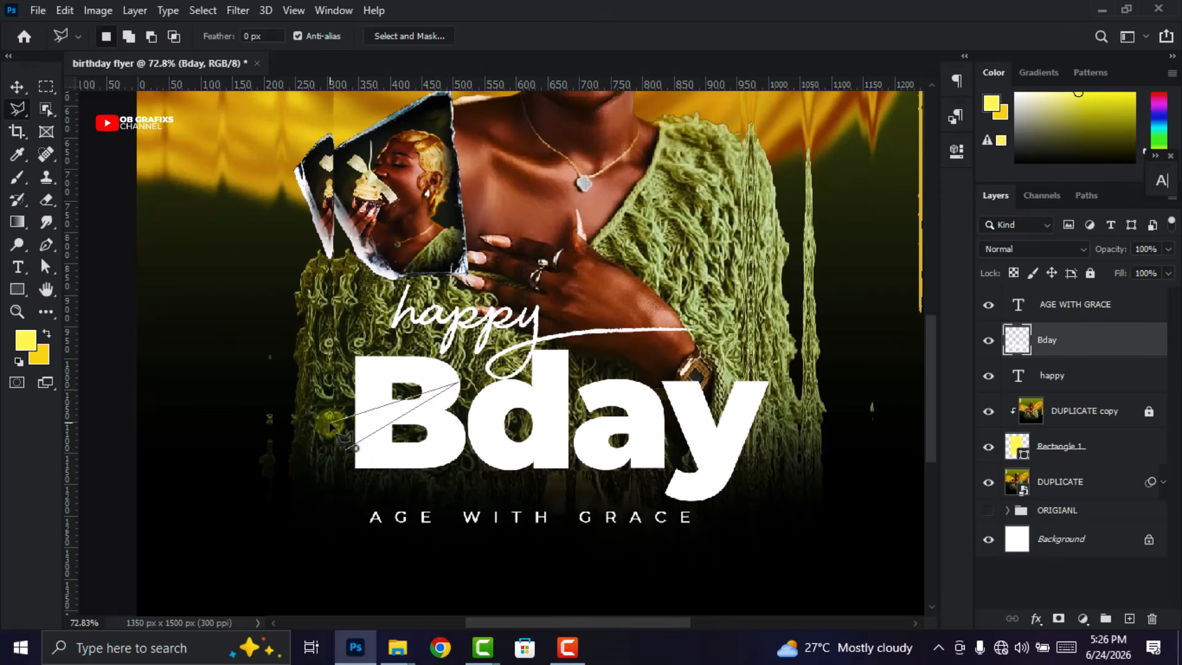
left_click(330, 421)
left_click(321, 465)
left_click(345, 450)
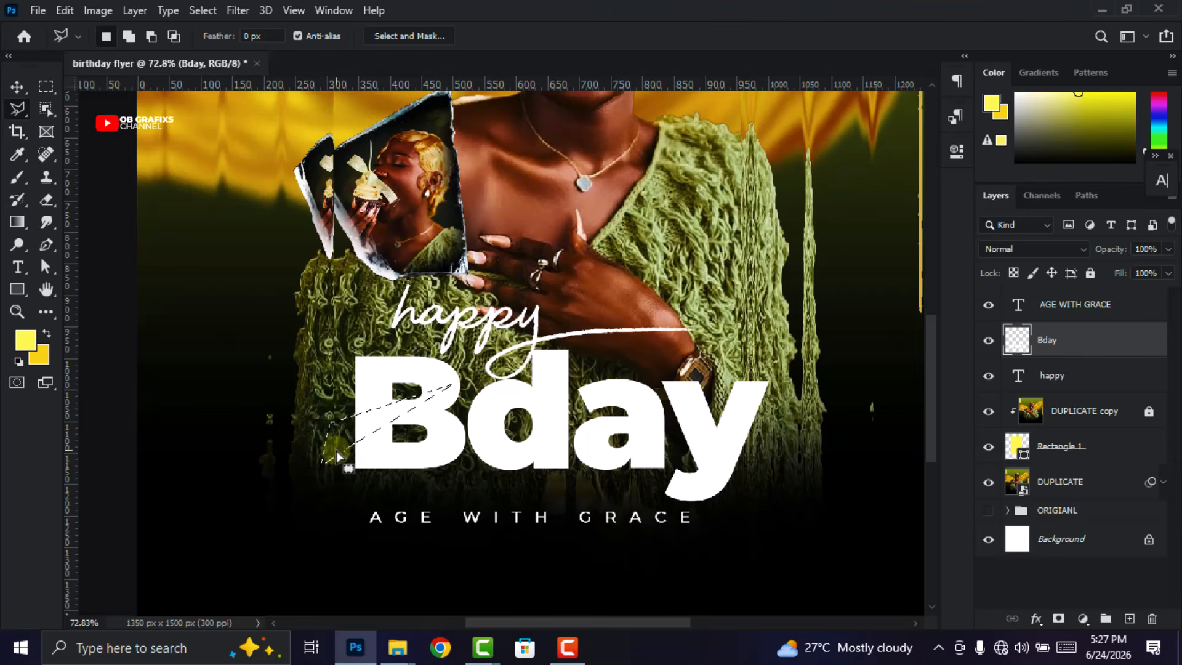
key("Delete")
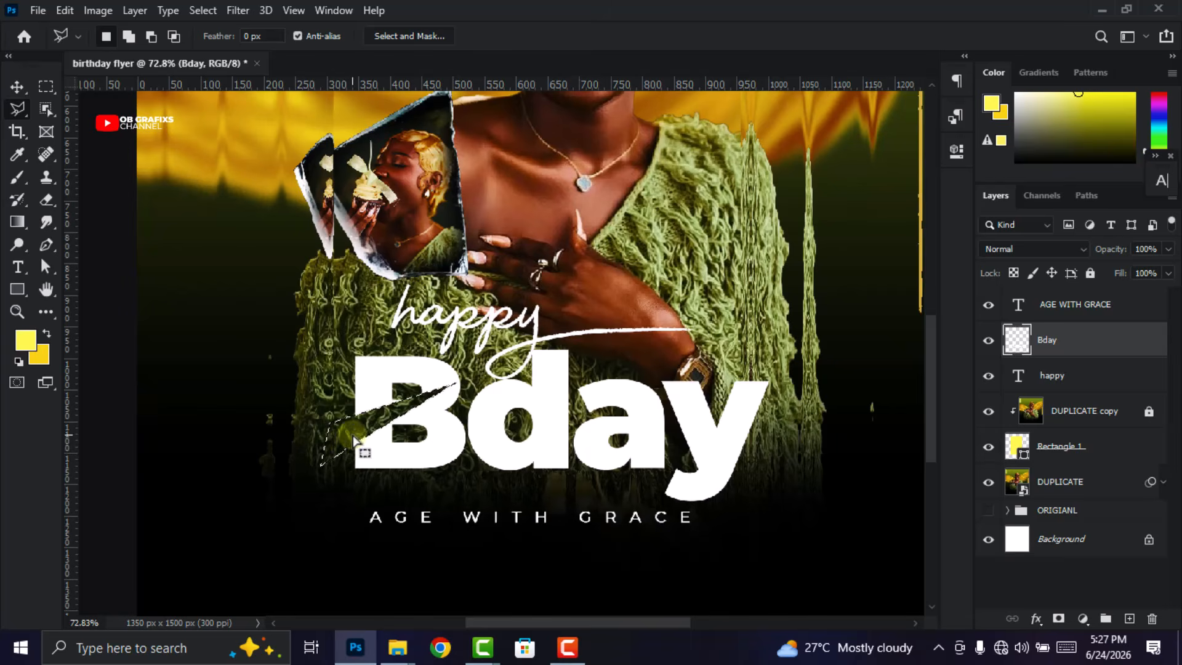
right_click(352, 437)
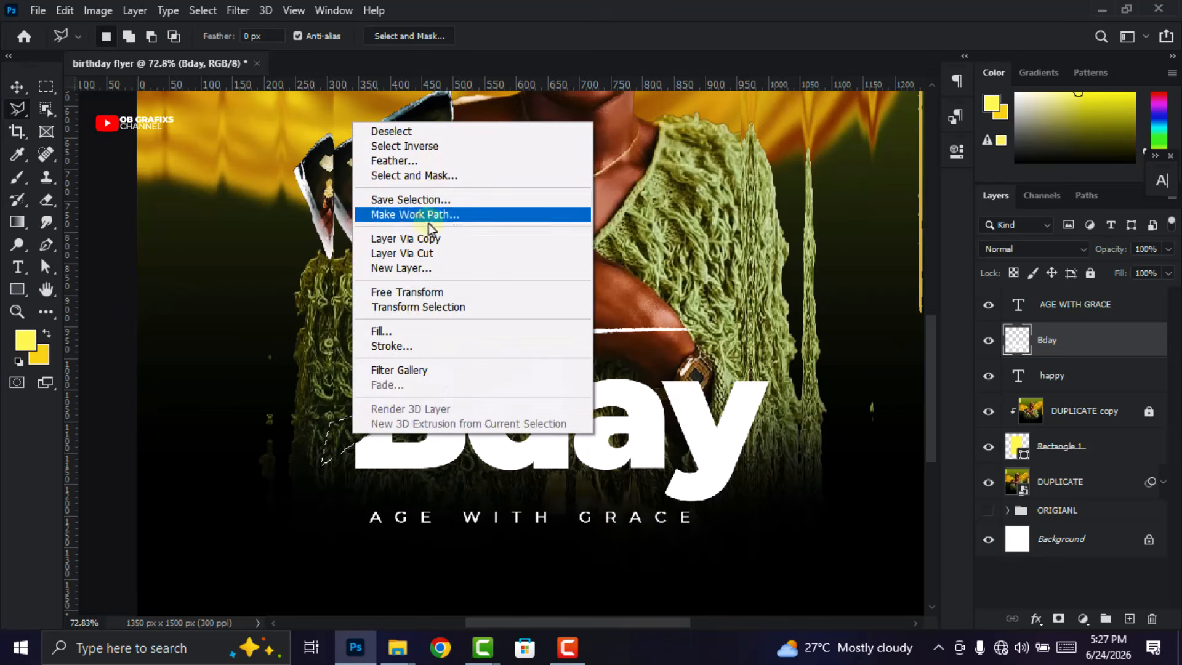
left_click(418, 132)
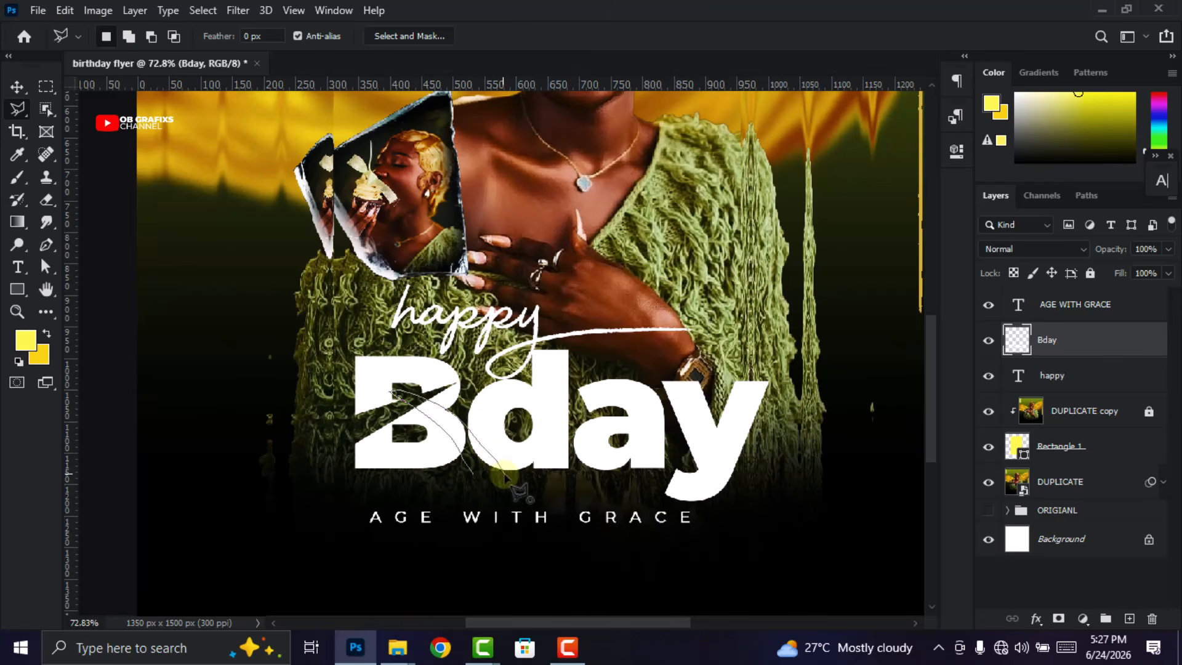
Delete a second diagonal sliver running from the middle of the B down across the lower edge of the d, and deselect
left_click(508, 481)
double_click(474, 477)
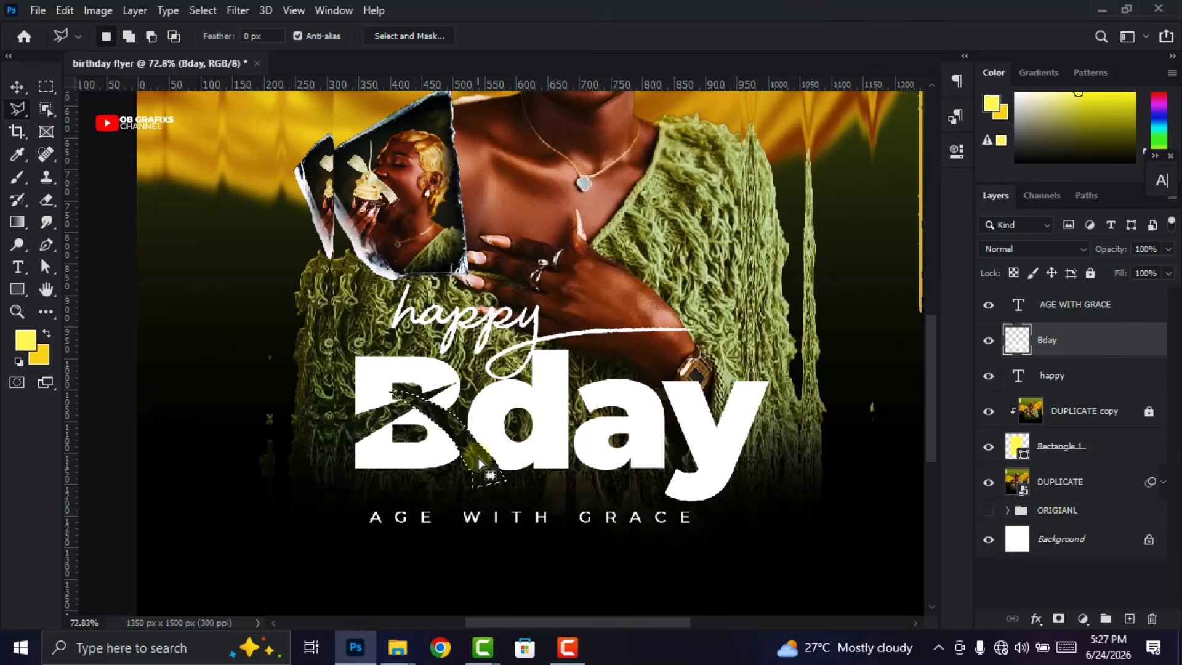
right_click(479, 460)
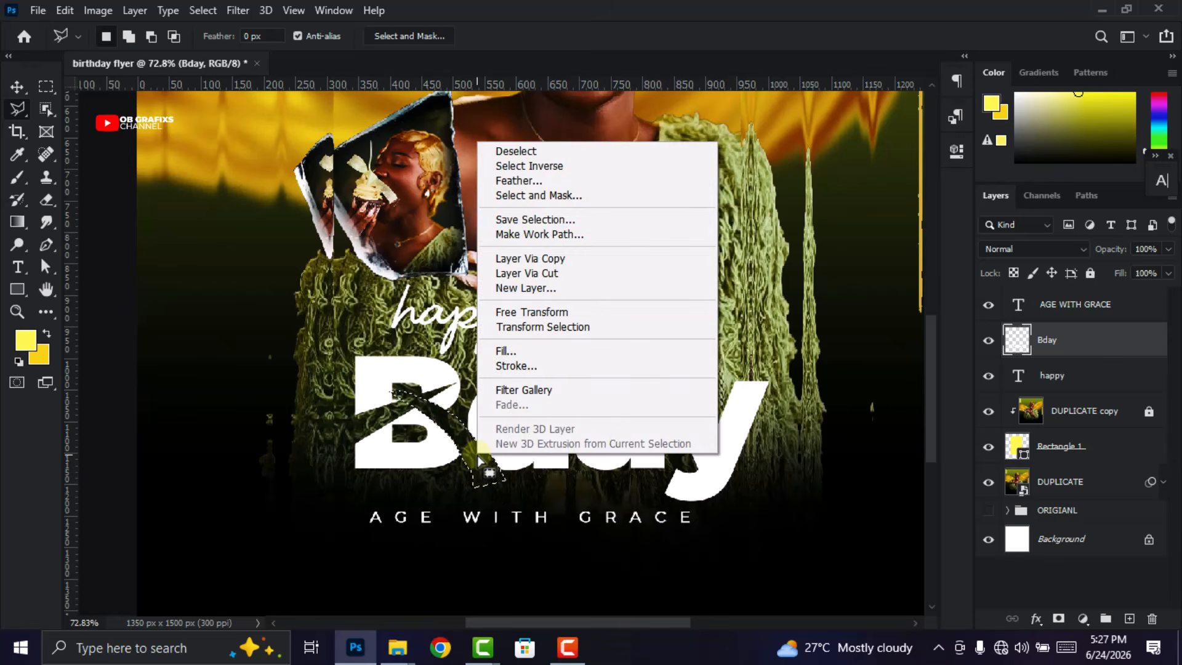
left_click(522, 151)
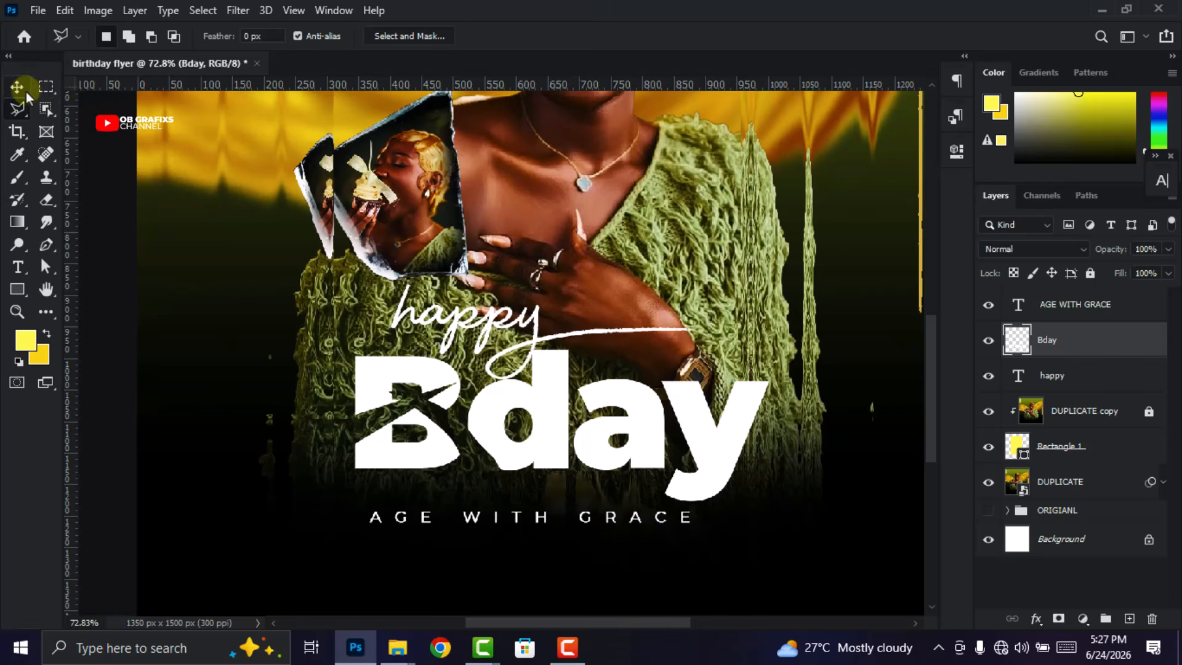
Outline the upper-right tip of the letter y with the Polygonal Lasso and cut it to a new layer
scroll(777, 435, "down", 2)
scroll(729, 435, "up", 4)
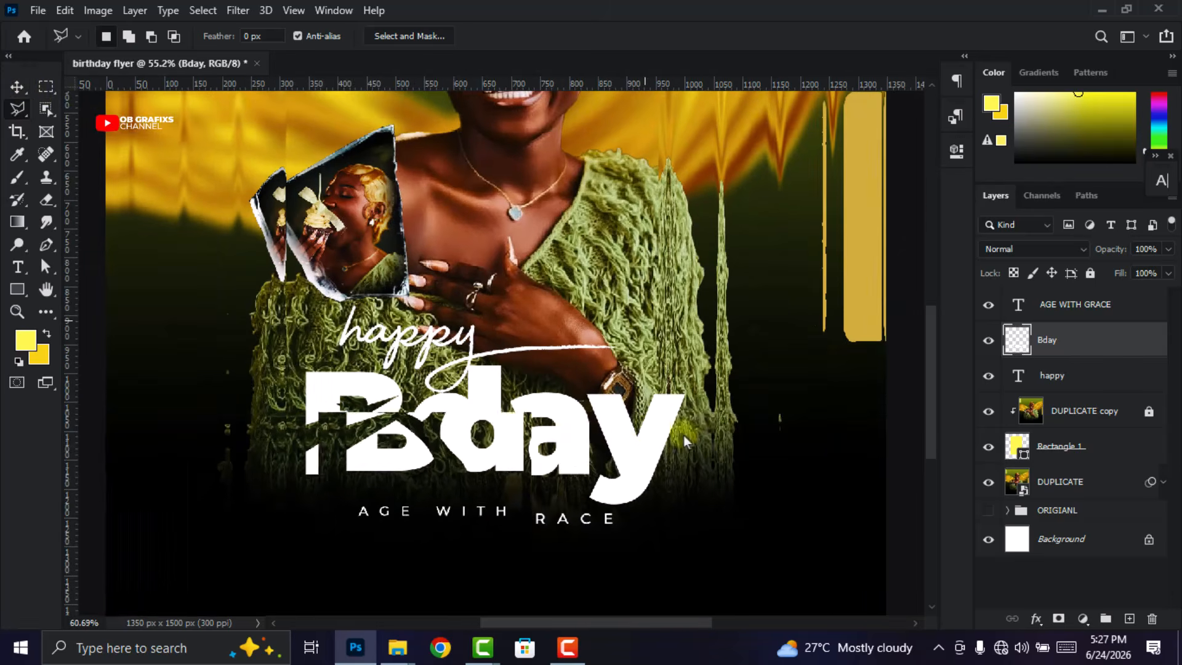
scroll(644, 427, "up", 2)
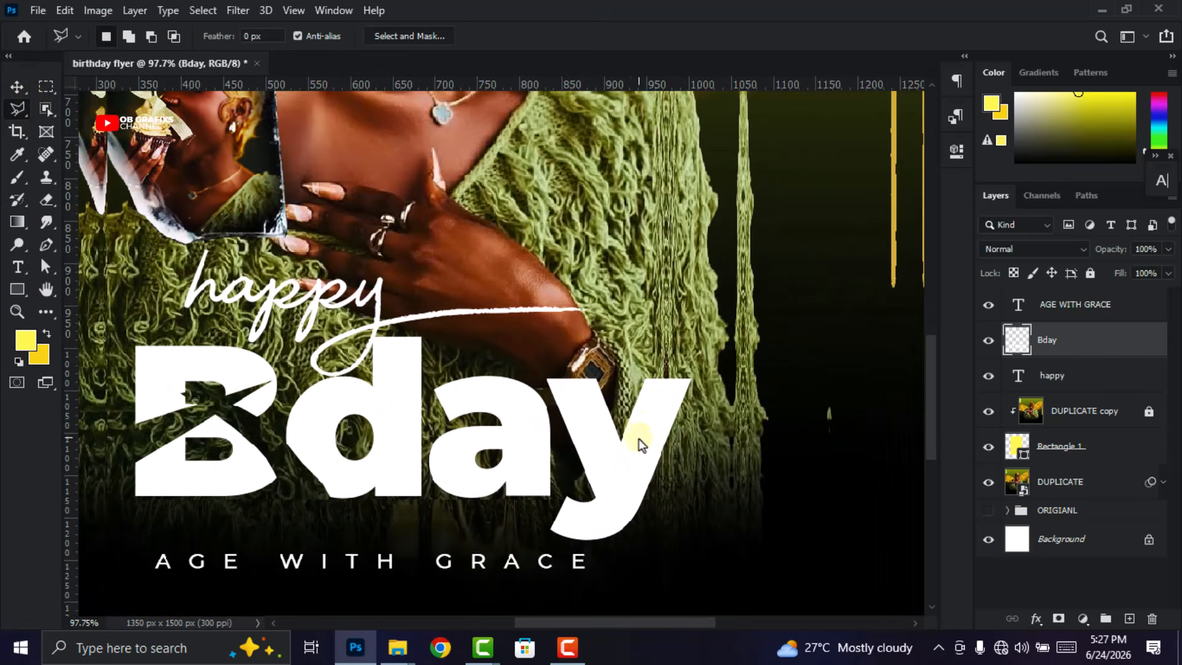
left_click(652, 350)
left_click(643, 435)
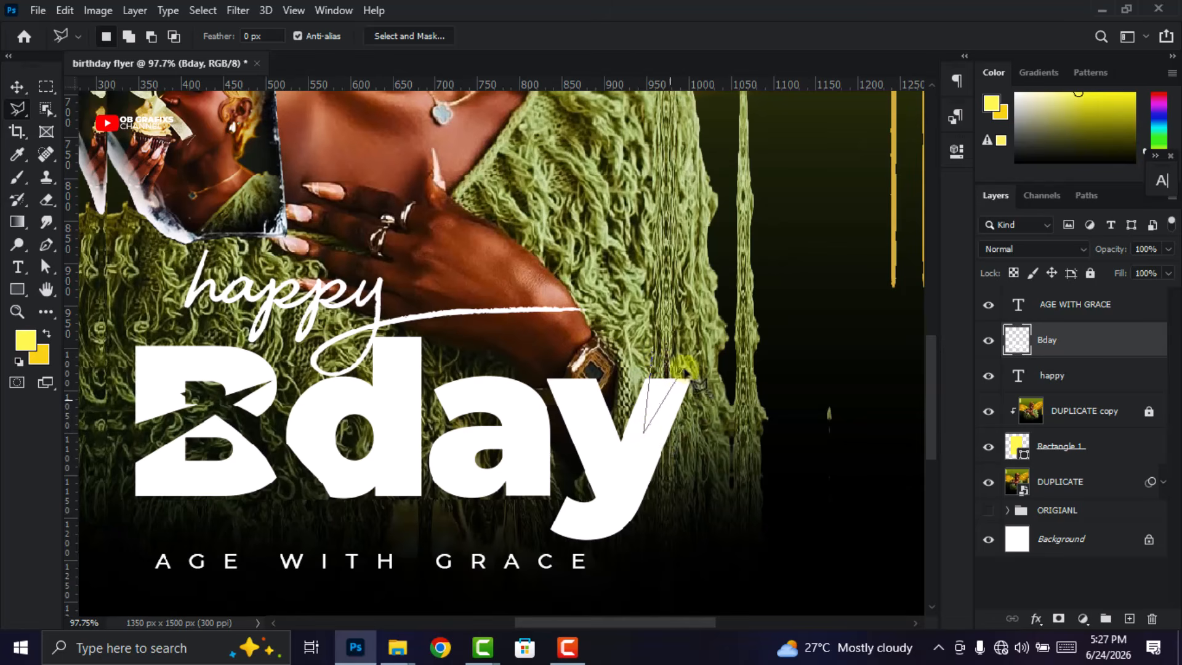
left_click(653, 353)
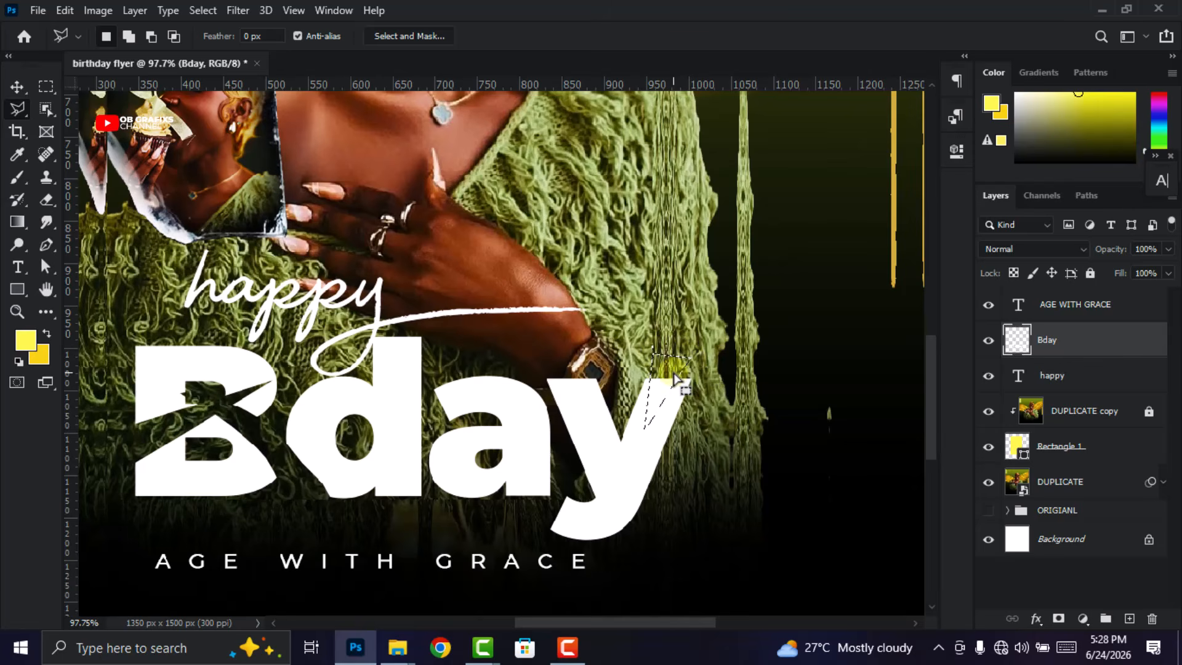
right_click(675, 377)
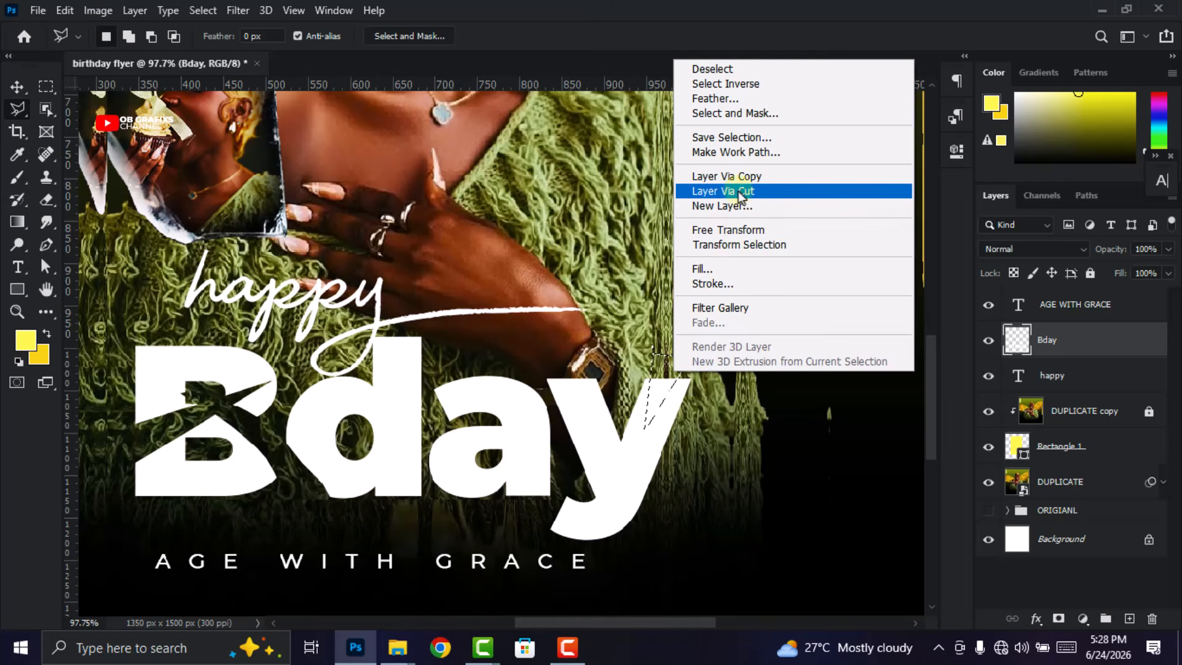
left_click(738, 192)
Apply a Color Overlay in orange #ffb000 at 100% opacity to the cut-out tip of the y
left_click(17, 86)
left_click(1036, 618)
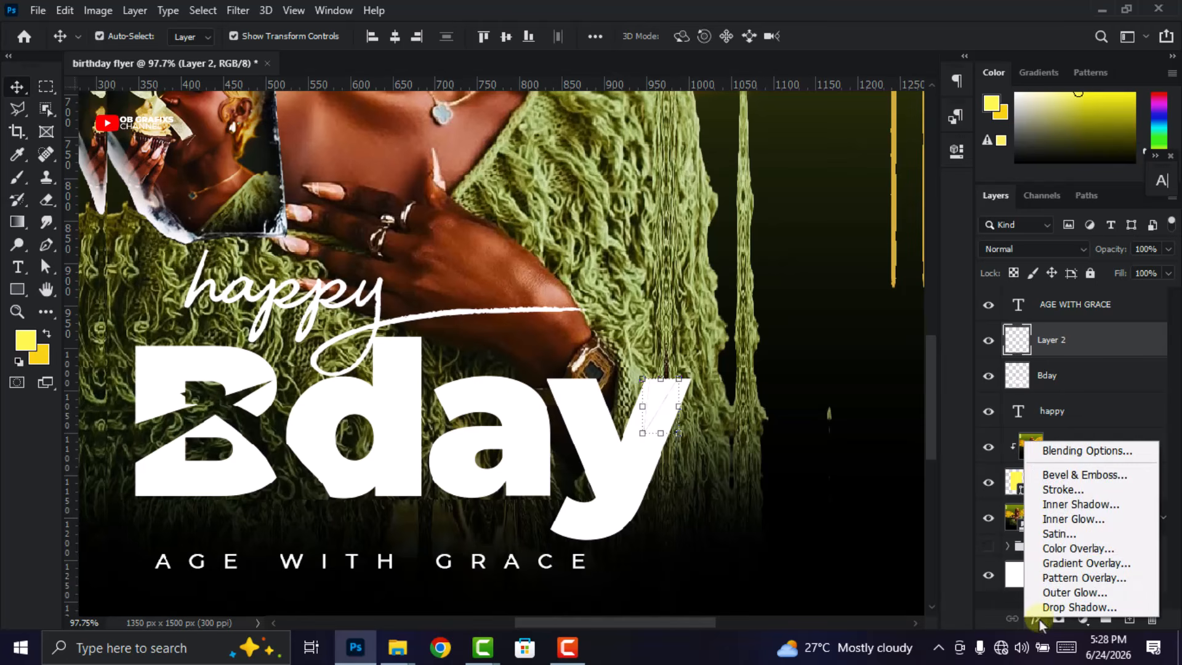
left_click(1057, 553)
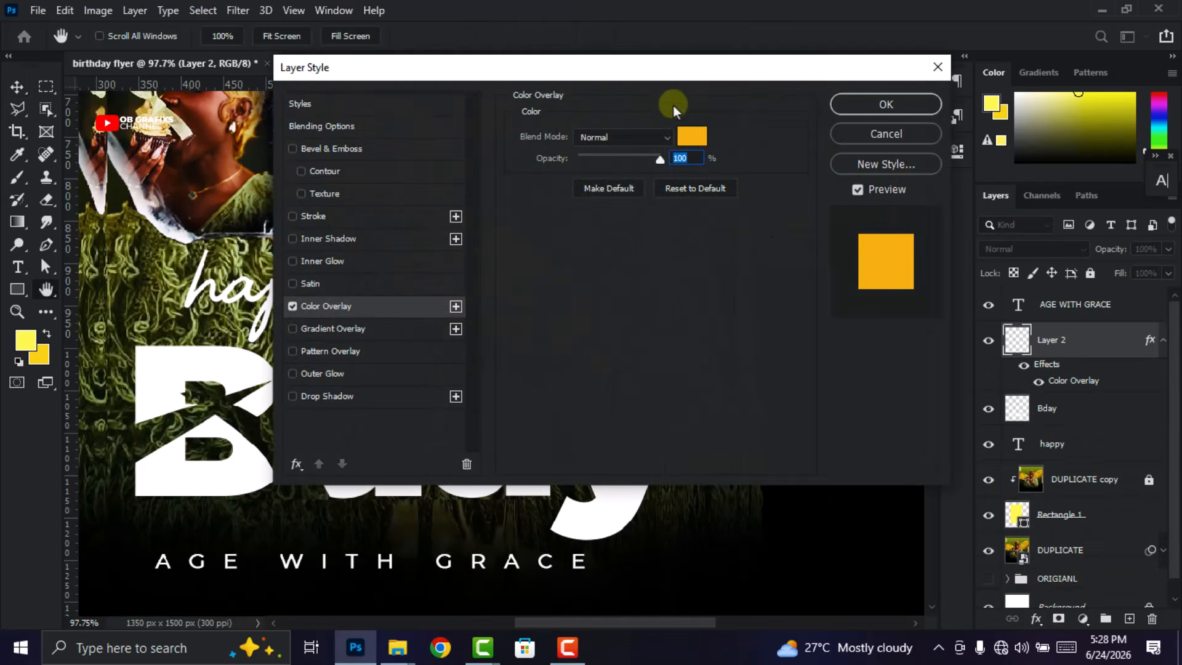
left_click_drag(667, 74, 810, 227)
left_click(770, 234)
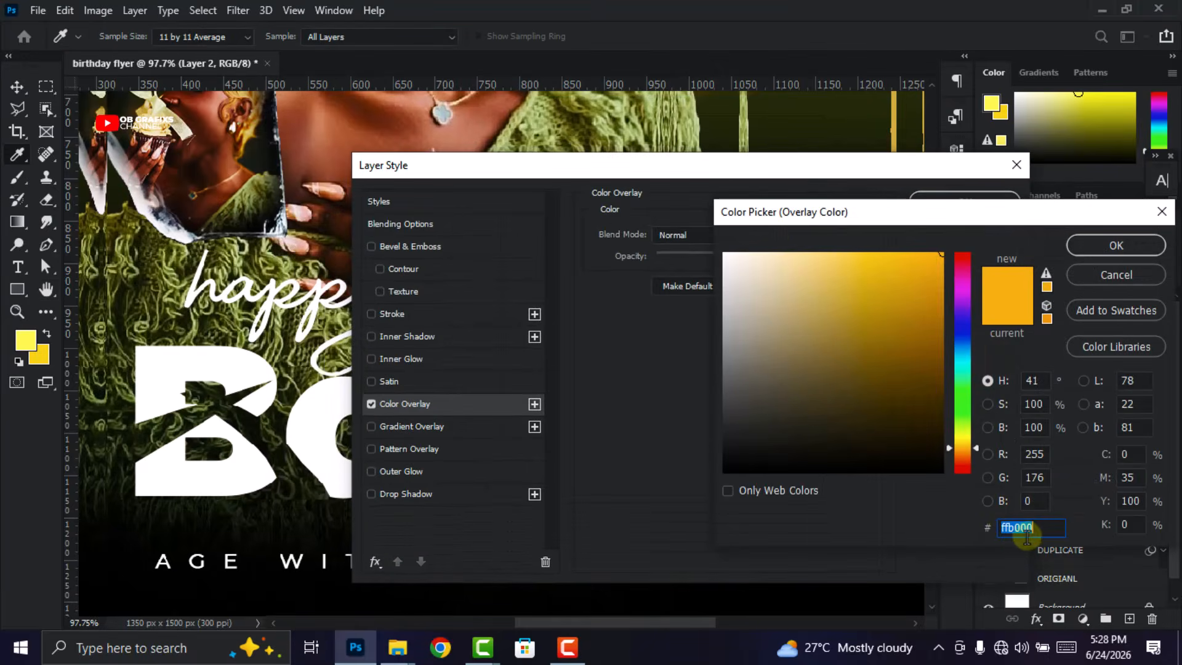
left_click(1107, 244)
left_click(968, 203)
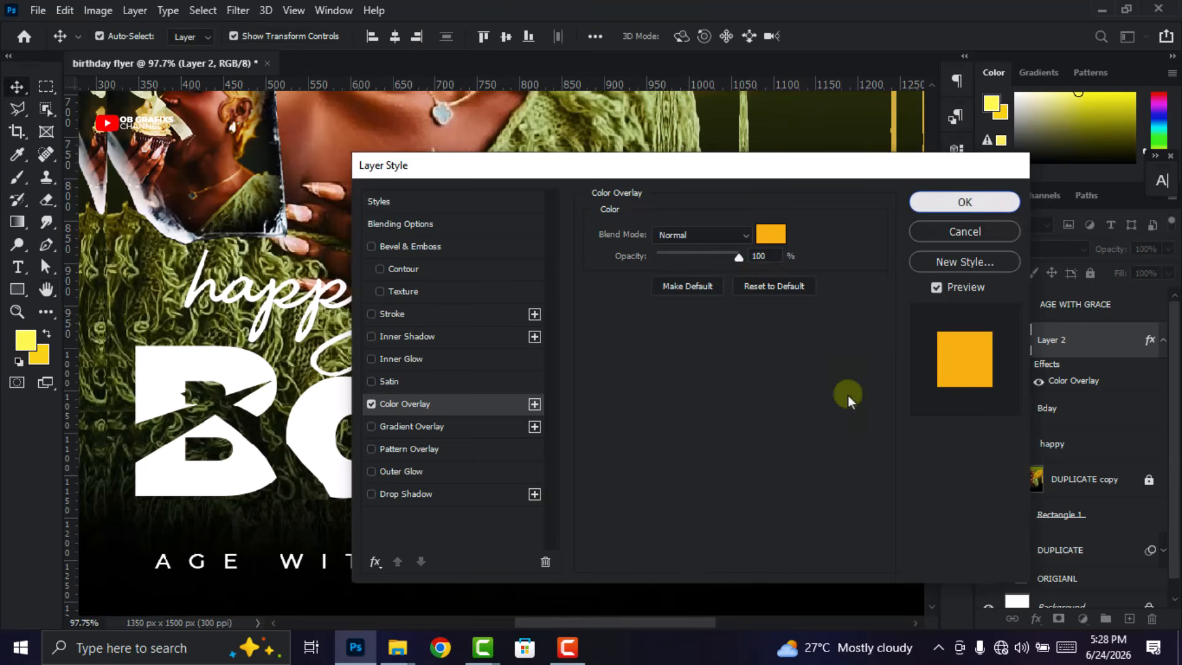
Nudge the orange tip slightly upward from the letter y and deselect the layer
left_click_drag(668, 394, 669, 381)
scroll(677, 416, "down", 5)
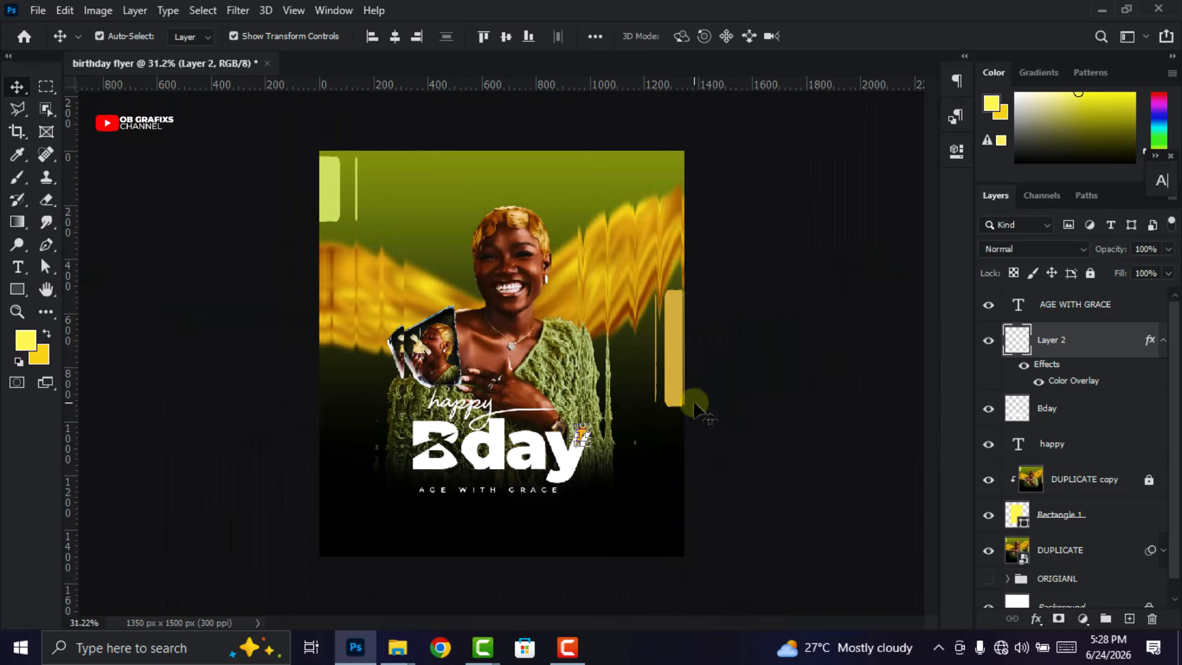
left_click(785, 347)
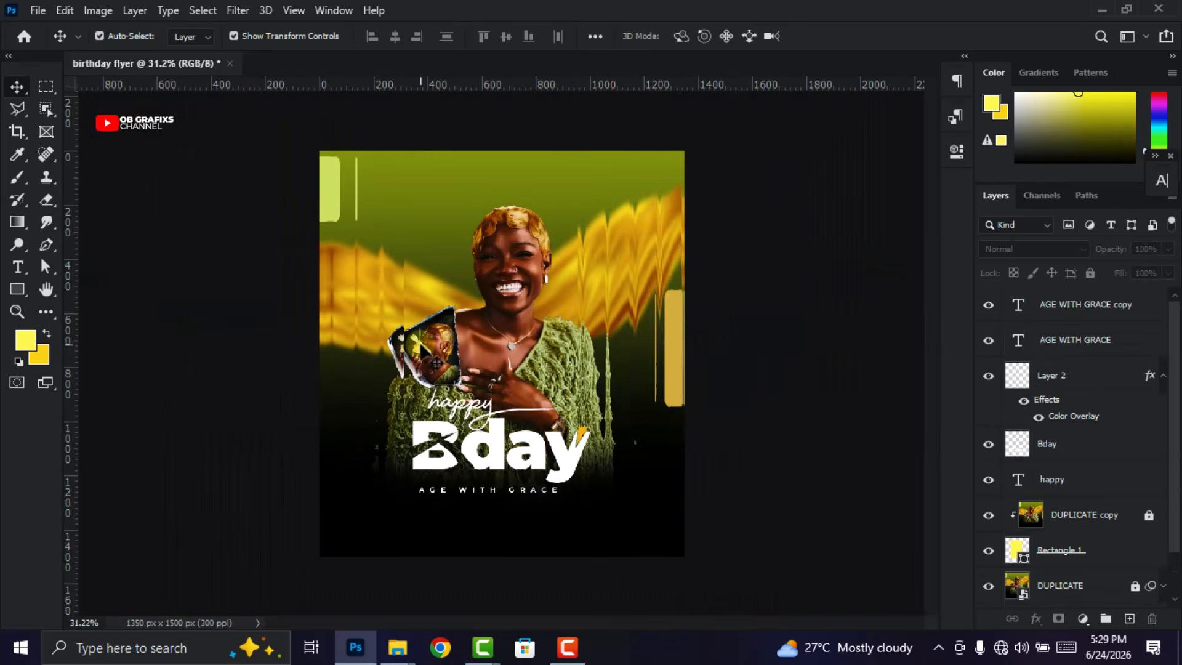
Duplicate the AGE WITH GRACE tagline, widen the copy's letter spacing and centre it near the flyer's upper edge above the woman's head
scroll(420, 344, "up", 1)
scroll(420, 349, "down", 1)
left_click(522, 494)
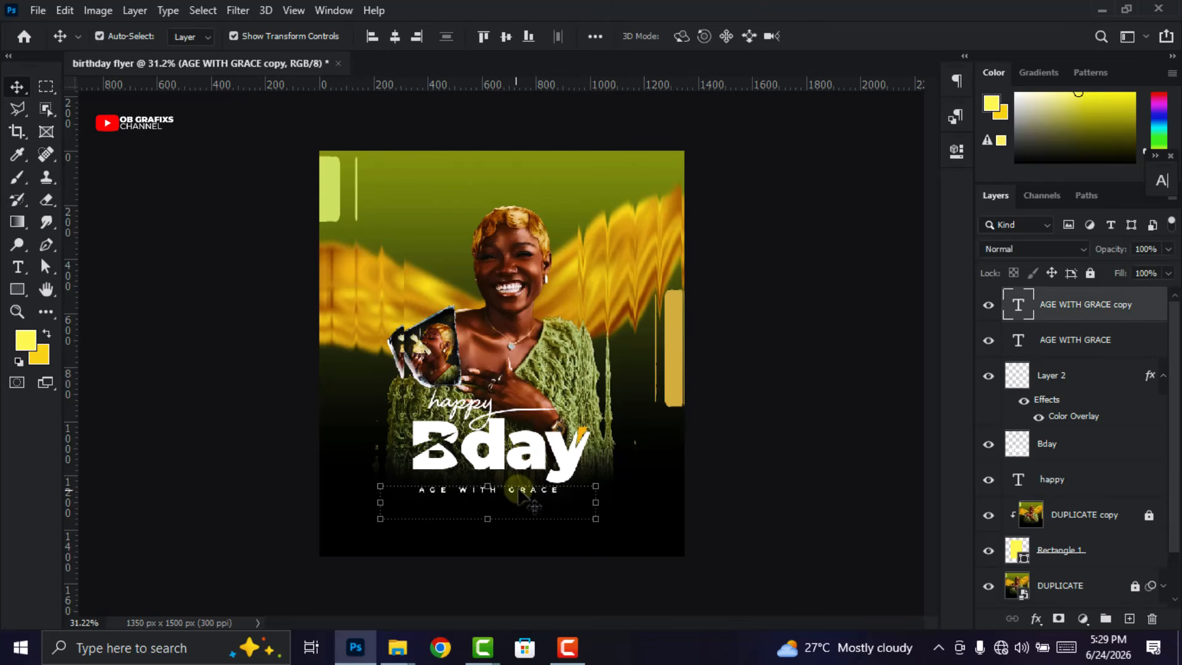
left_click_drag(518, 496, 533, 172)
key("ctrl+t")
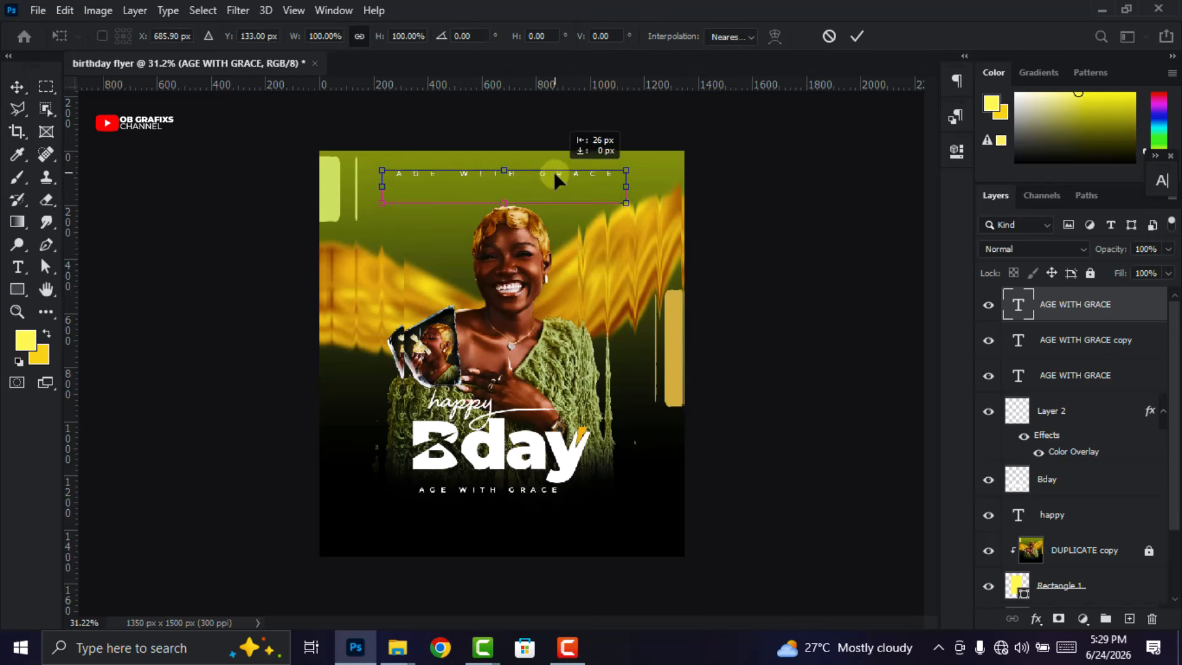
left_click(855, 39)
Replace the wording of the upper tagline copy with HAPPY BIRTHDAY and deselect the layer
key("ctrl+minus")
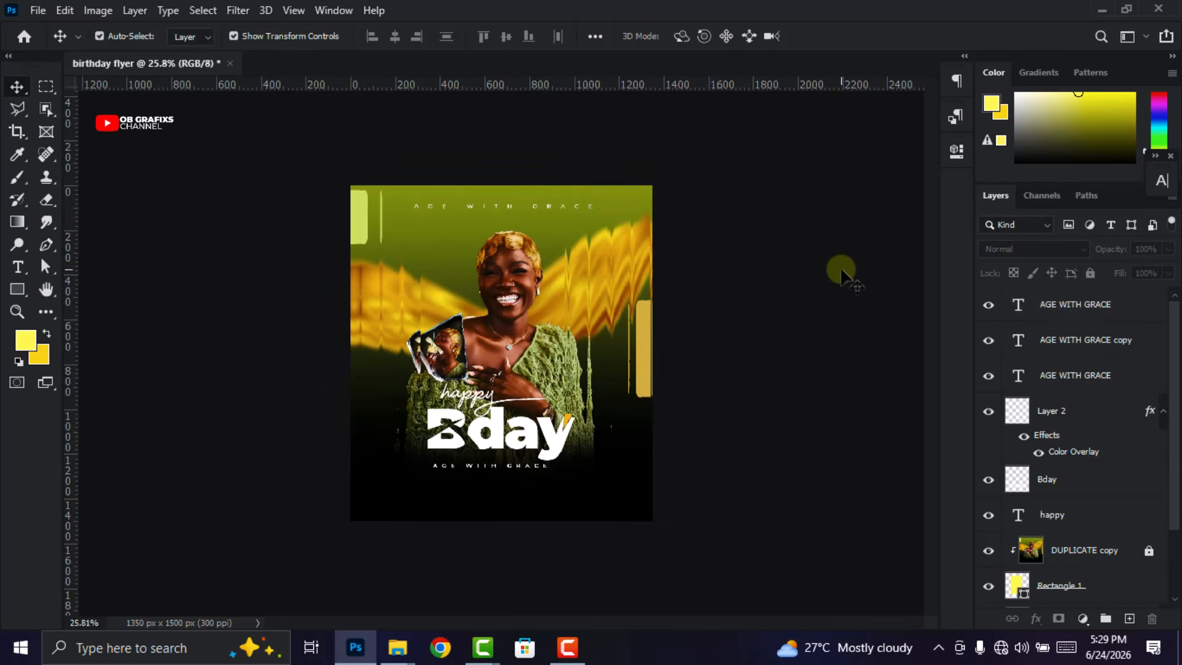
key("ctrl+plus")
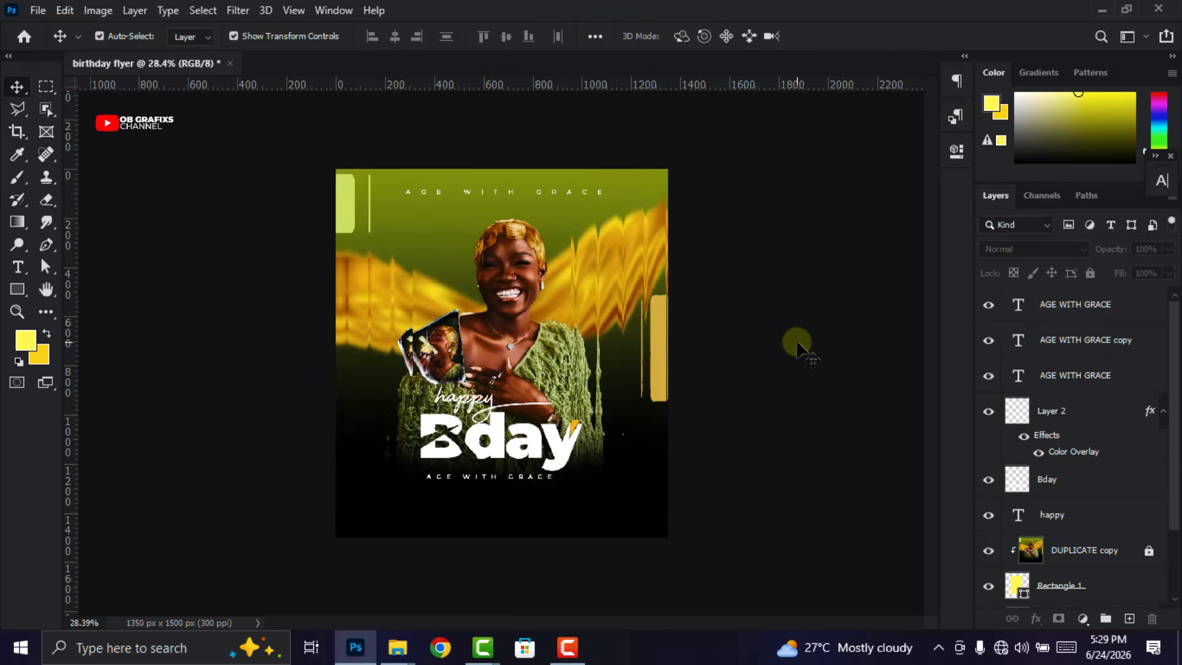
left_click(586, 190)
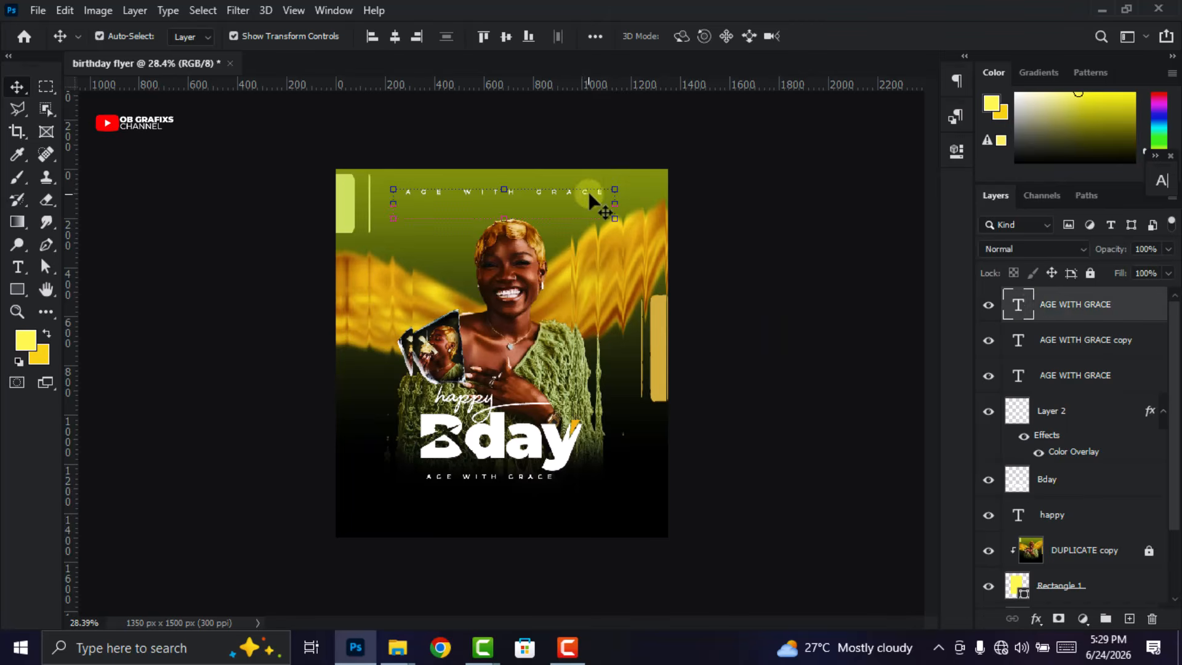
double_click(1015, 306)
type("HAPPY BIRTHDAY")
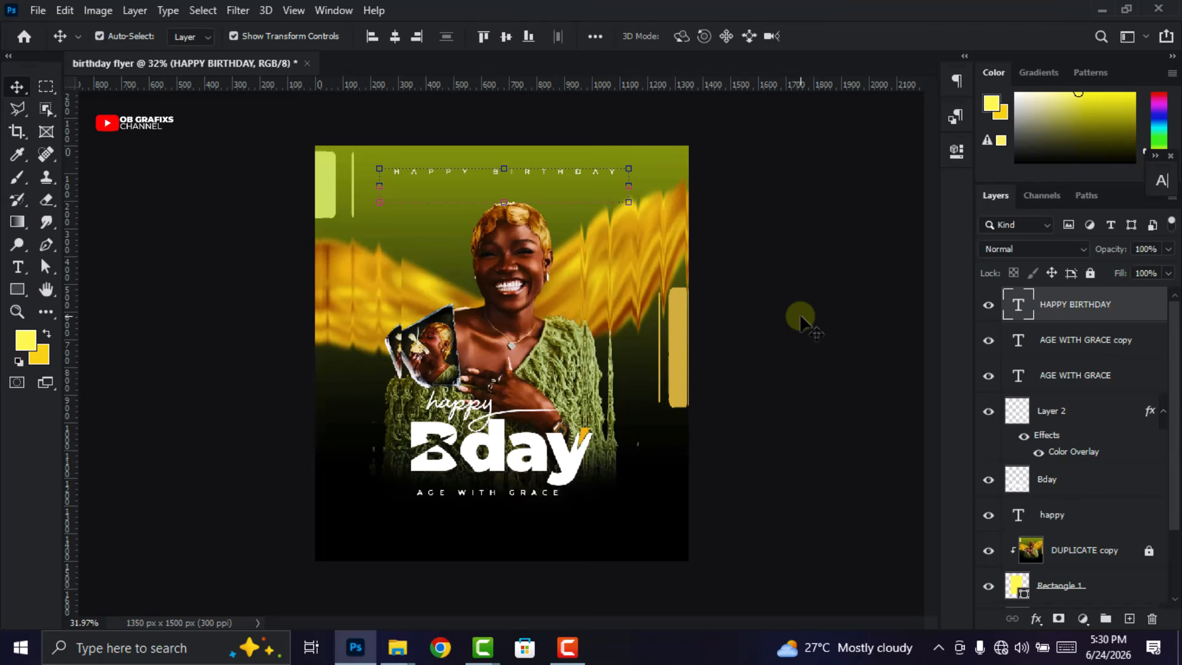
left_click(800, 317)
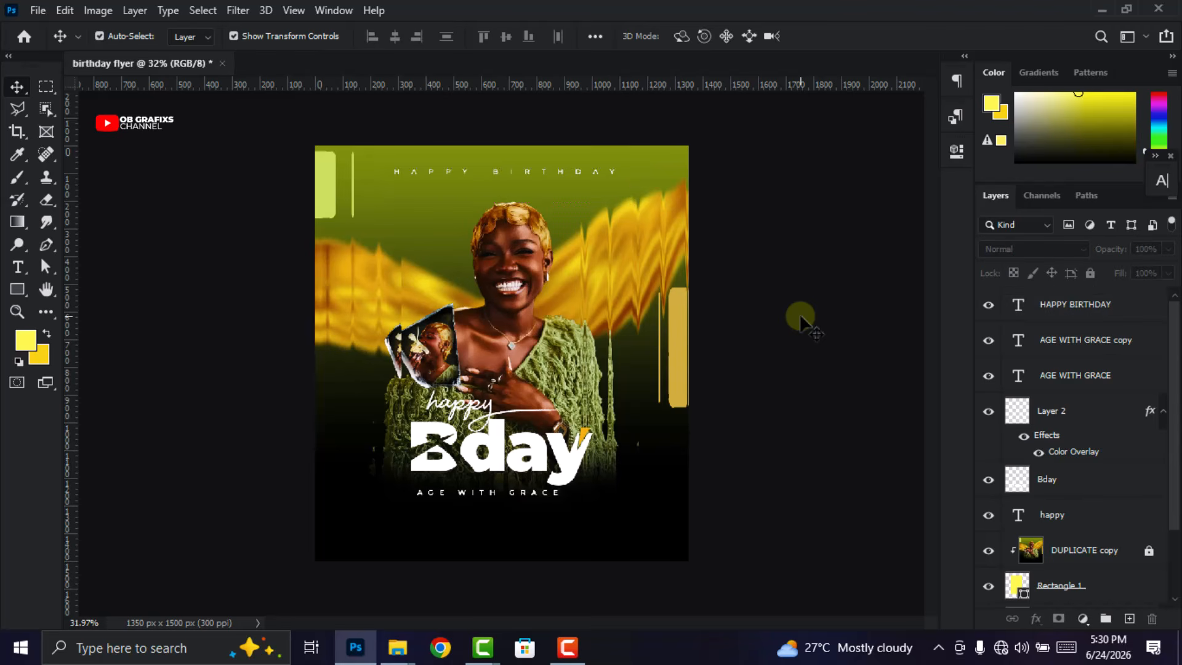